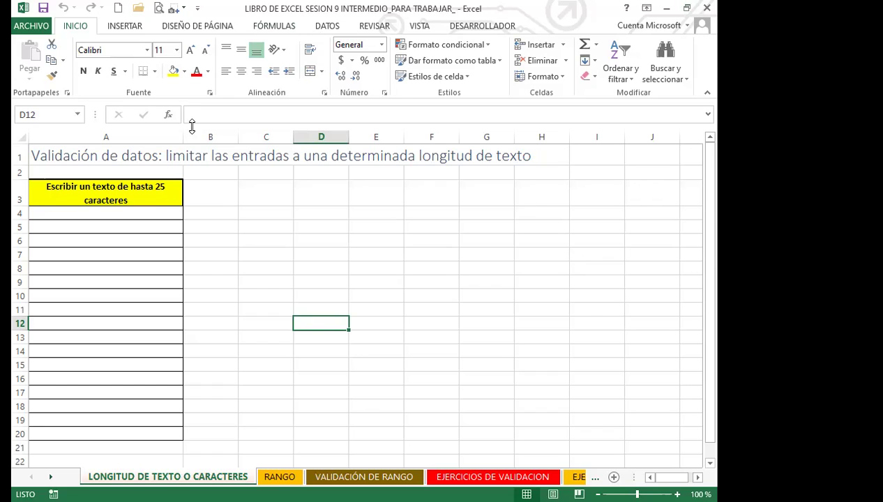
Select cells A4:A20 and switch to the DATOS ribbon tab
drag(152, 215, 152, 434)
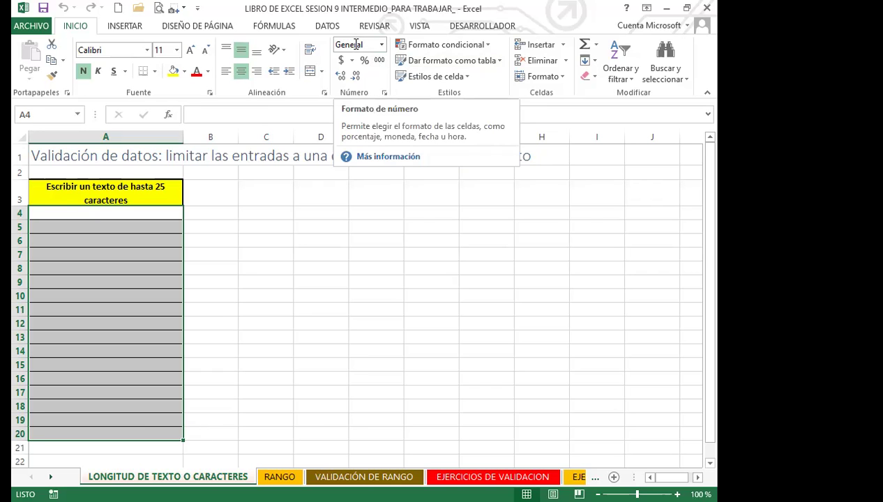
click(326, 25)
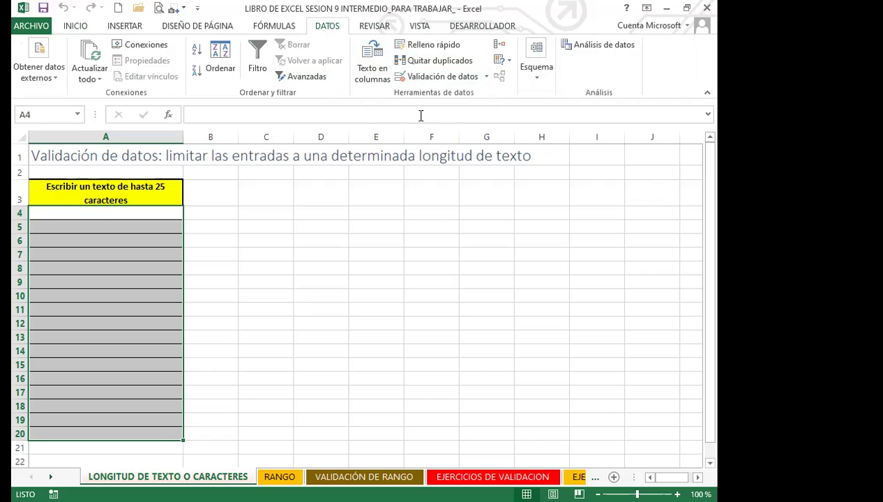
Add a Longitud del texto validation on A4:A20: menor o igual que, maximum 25
click(488, 77)
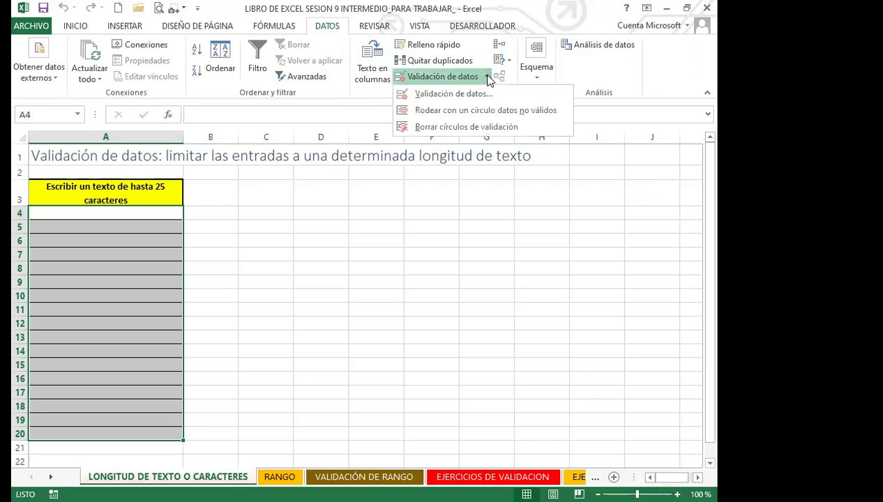
click(452, 98)
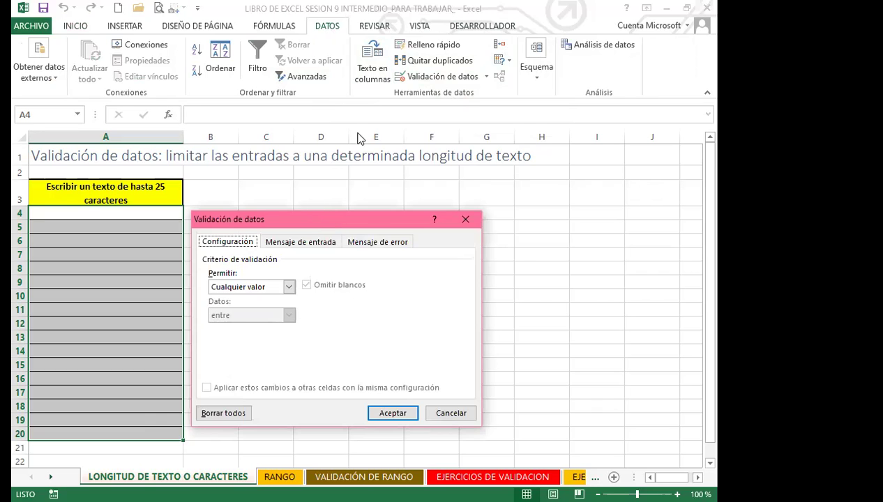
drag(358, 138, 358, 139)
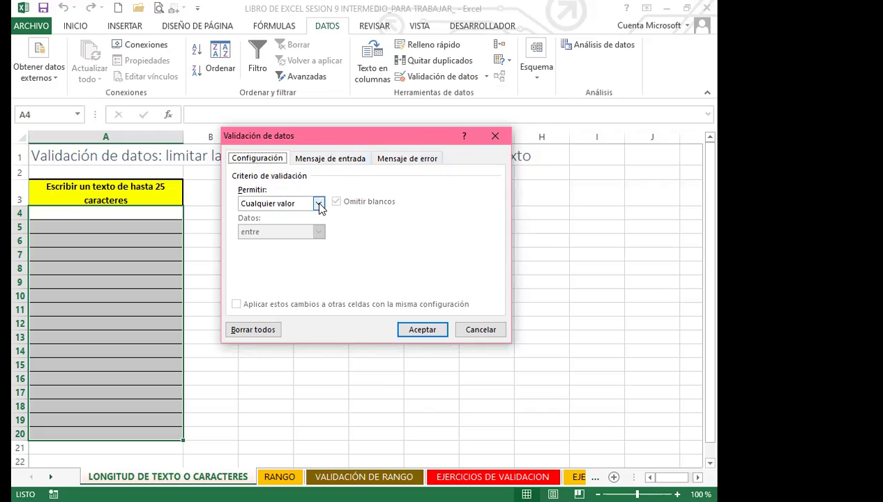
click(318, 204)
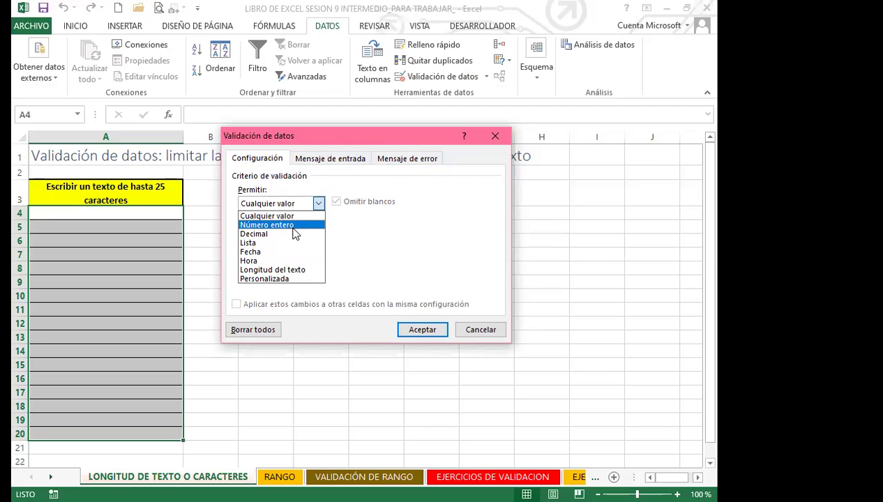
click(269, 272)
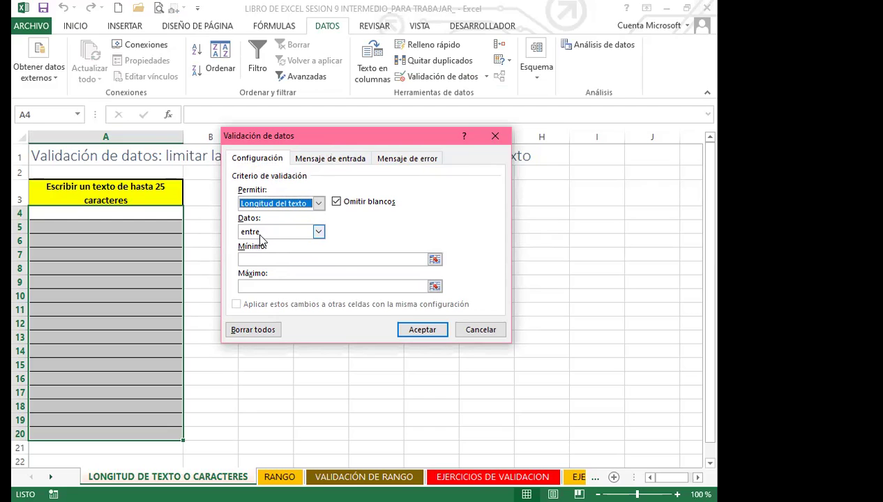
click(318, 232)
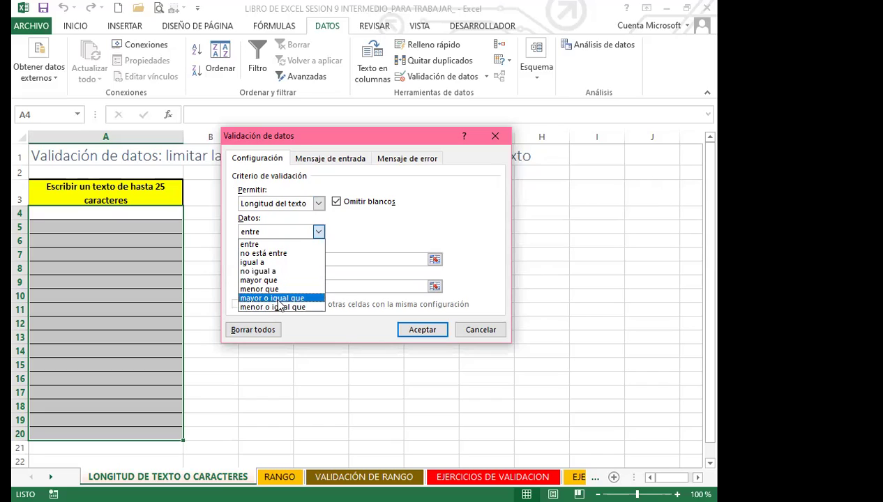
click(263, 299)
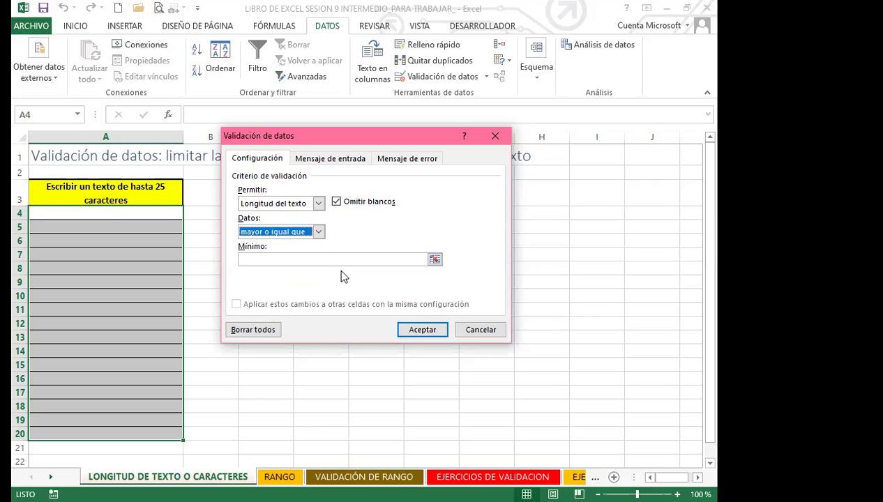
click(319, 232)
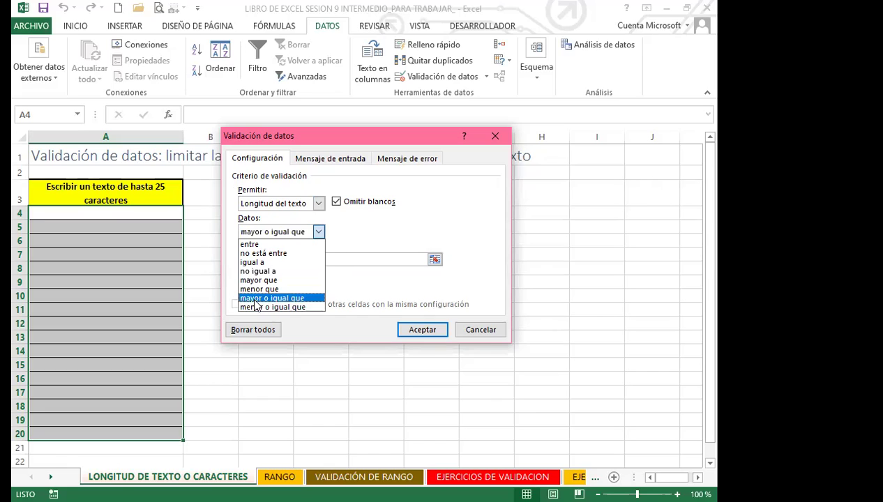
click(251, 308)
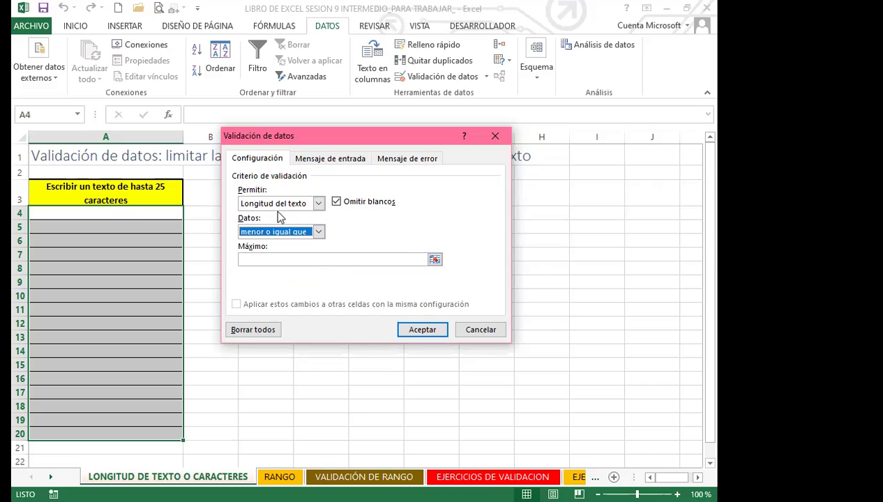
click(257, 261)
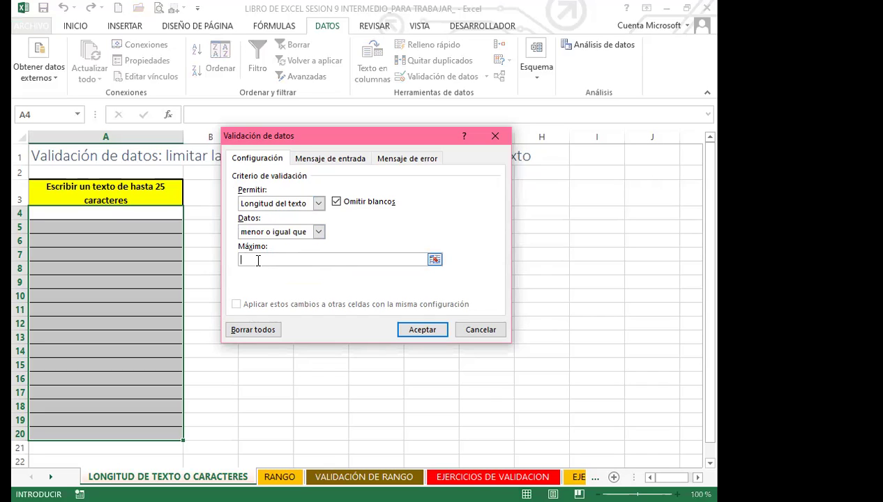
text(25)
click(422, 331)
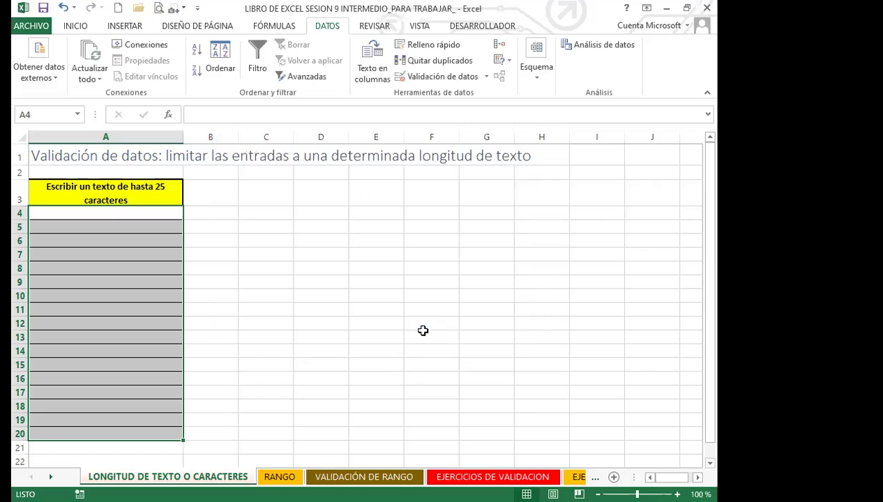
click(75, 213)
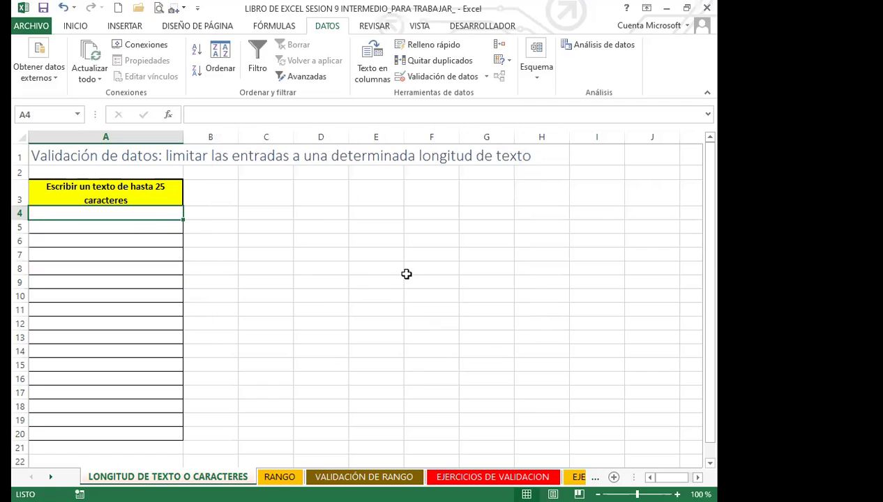
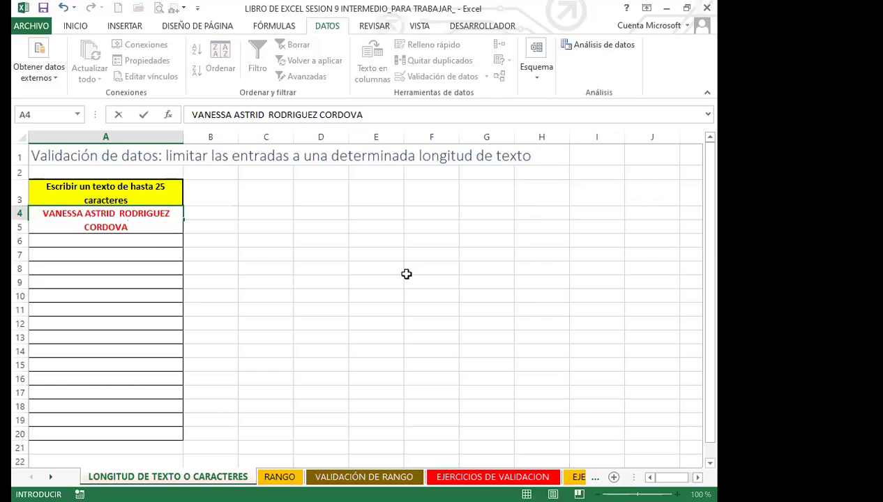
text(   S)
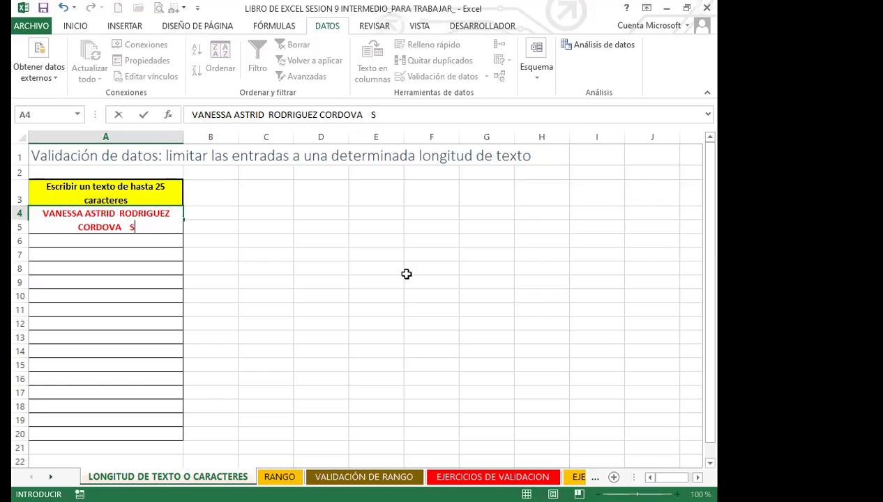
text(DSDS DSDSD)
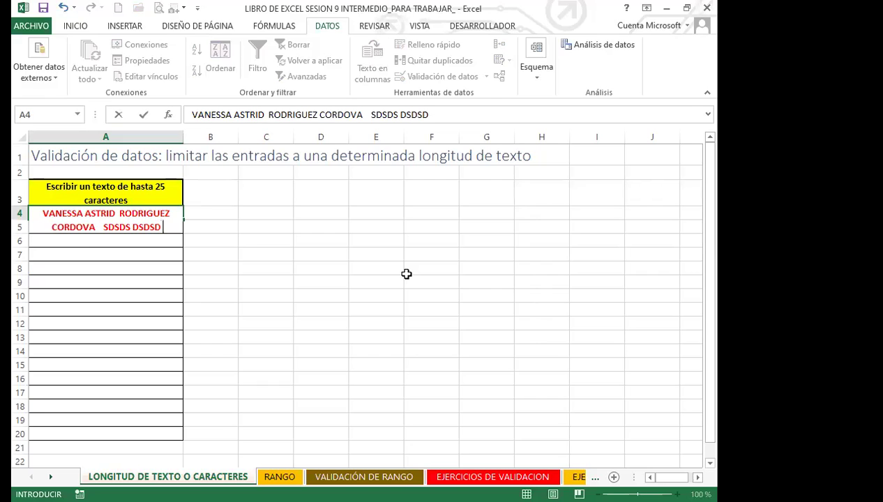
text( SDS DSD SD)
key(Return)
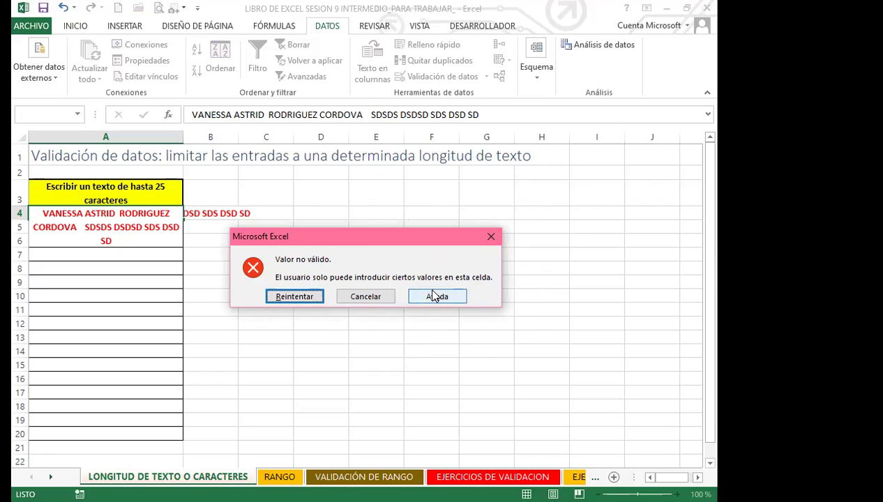
click(366, 298)
drag(165, 214, 158, 422)
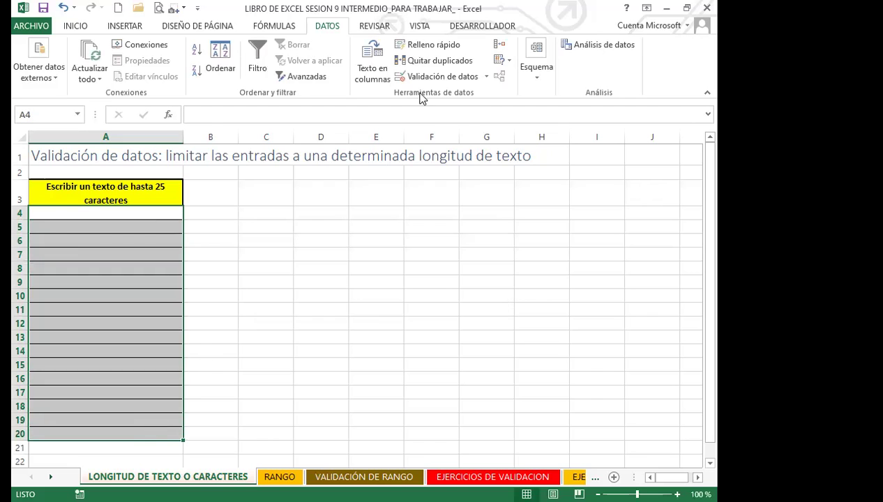
Change the text-length maximum on A4:A20 from 25 to 8
click(486, 76)
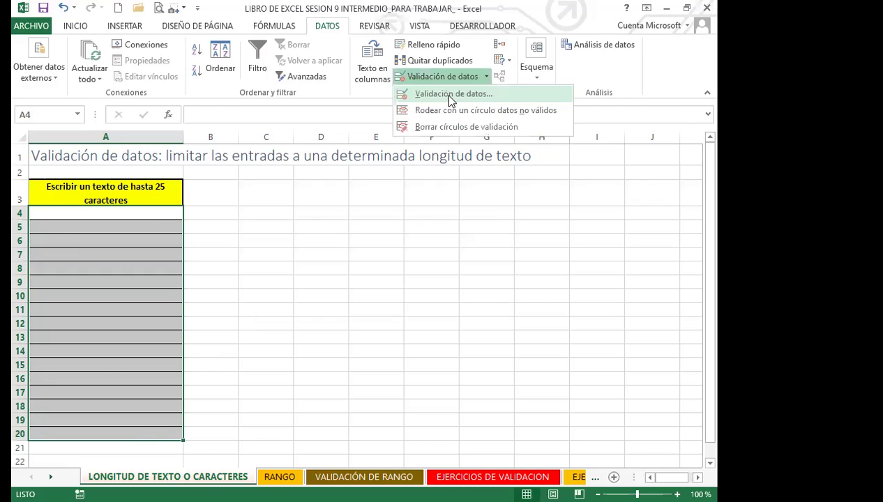
click(450, 95)
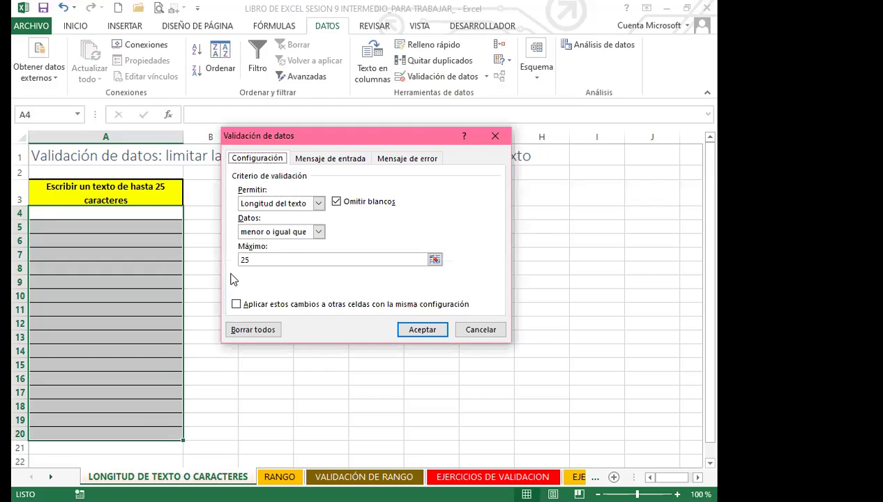
drag(260, 260, 229, 257)
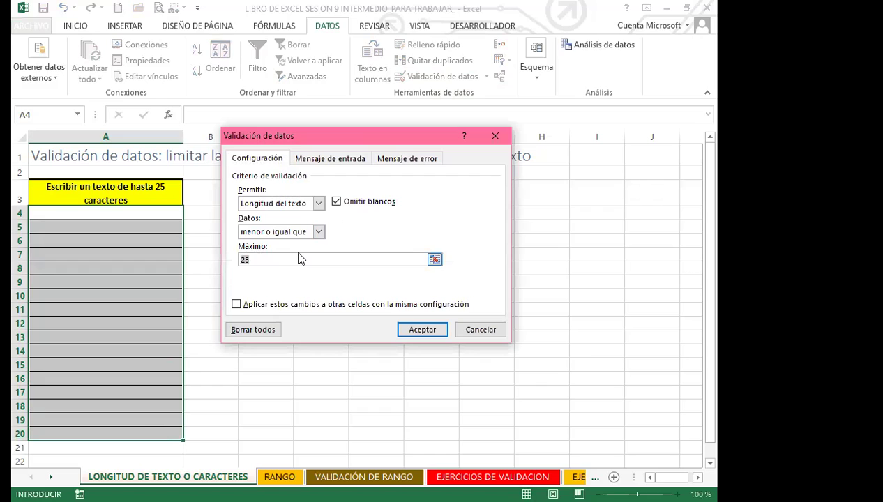
text(6)
key(BackSpace)
text(8)
Add a Detener error alert titled 'DETENER' reading 'FAVOR SOLO COLOCAR UN NOMBRE' and confirm
click(402, 162)
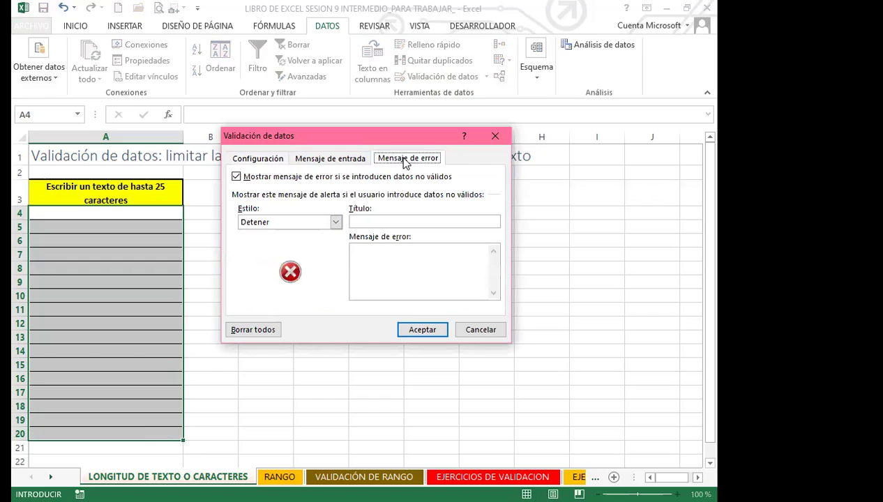
click(336, 222)
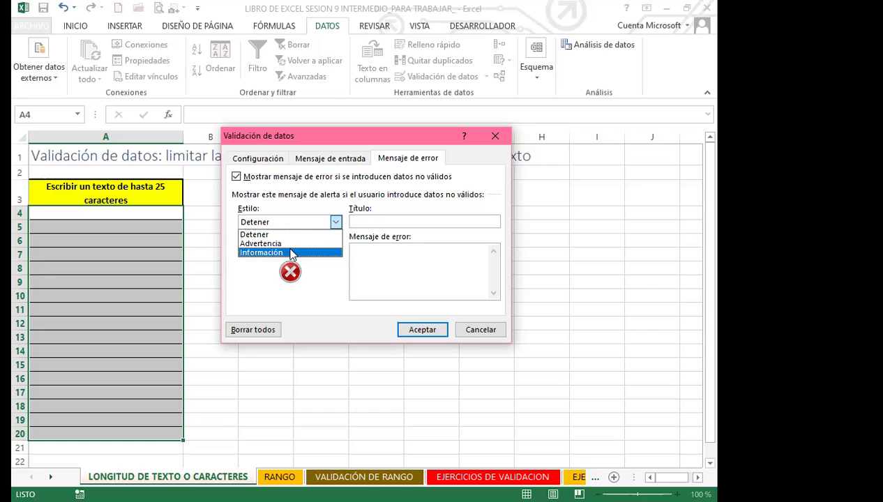
click(276, 234)
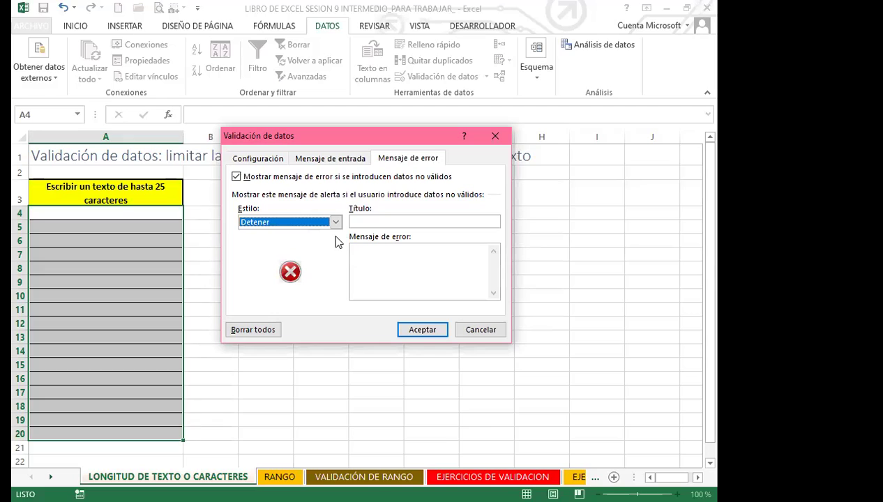
click(382, 223)
text(DE)
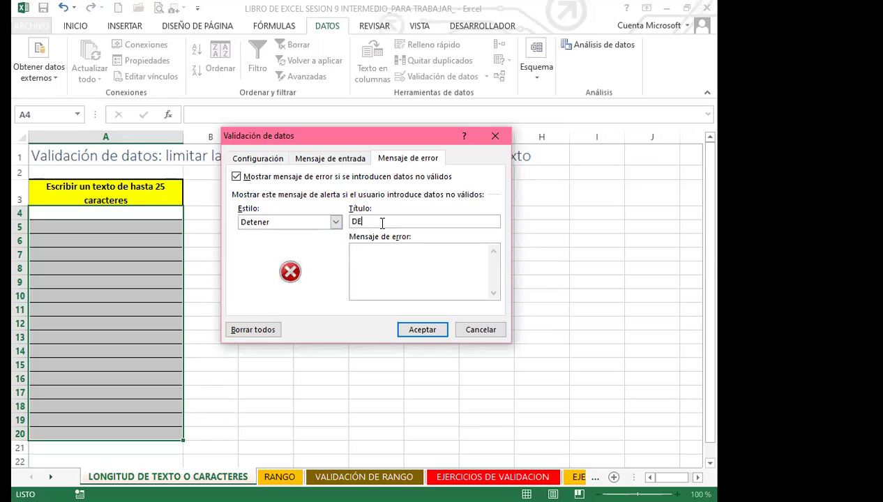
text(TENER)
click(382, 258)
text(FAVOR SOLO COLOCAR U)
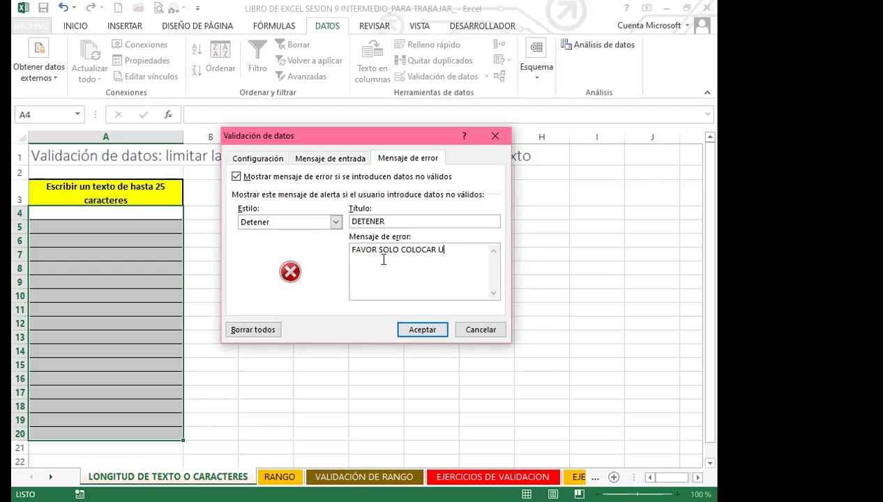
text(N NOMBRE)
click(422, 330)
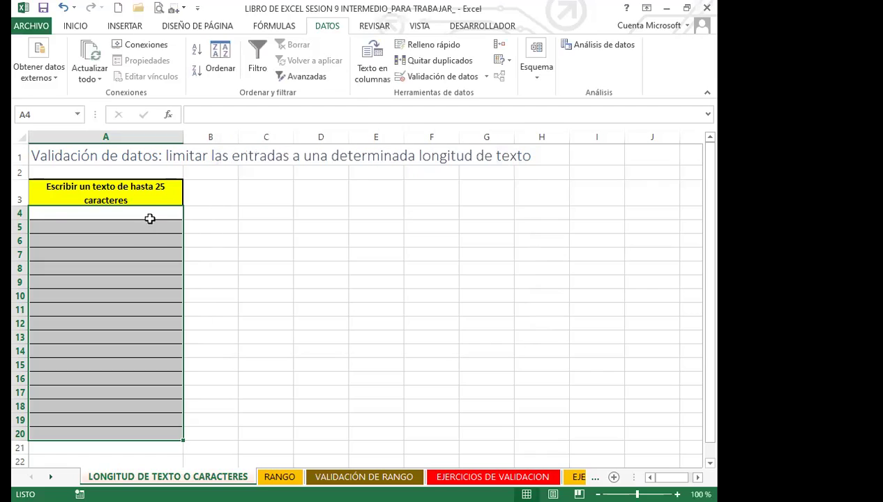
Abandon a half-typed test name in A4 and reselect A4:A20
click(152, 213)
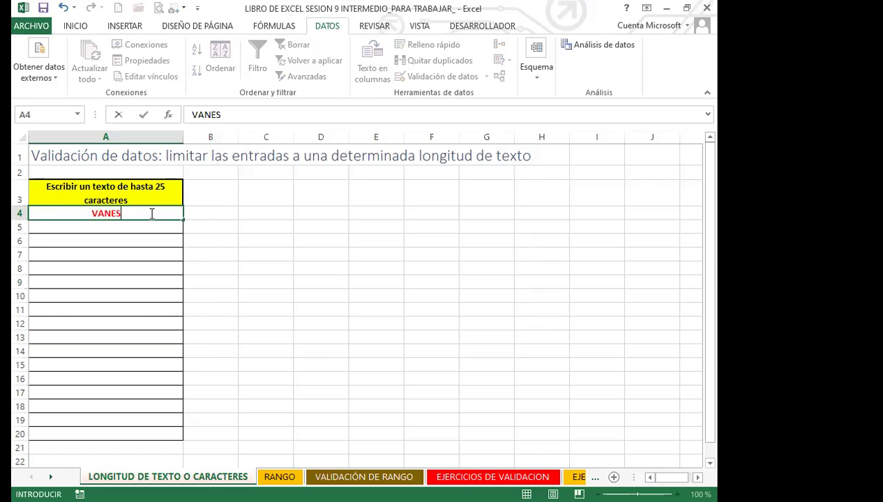
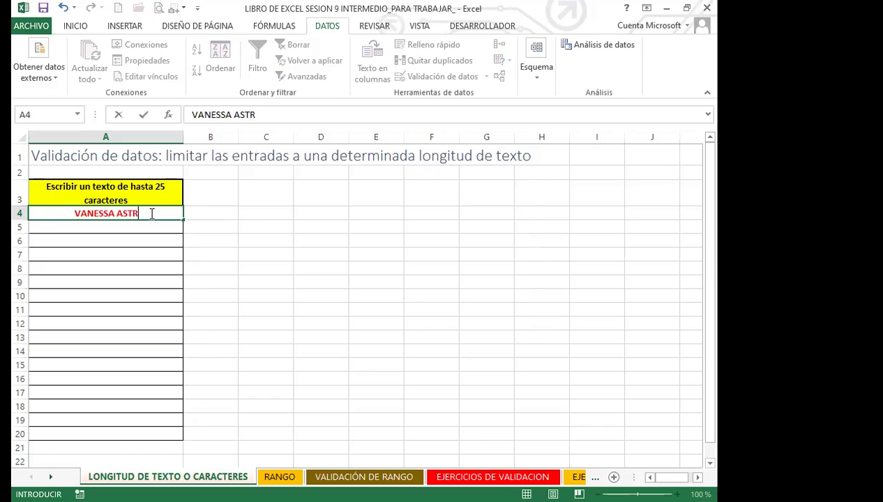
click(219, 265)
drag(136, 214, 115, 434)
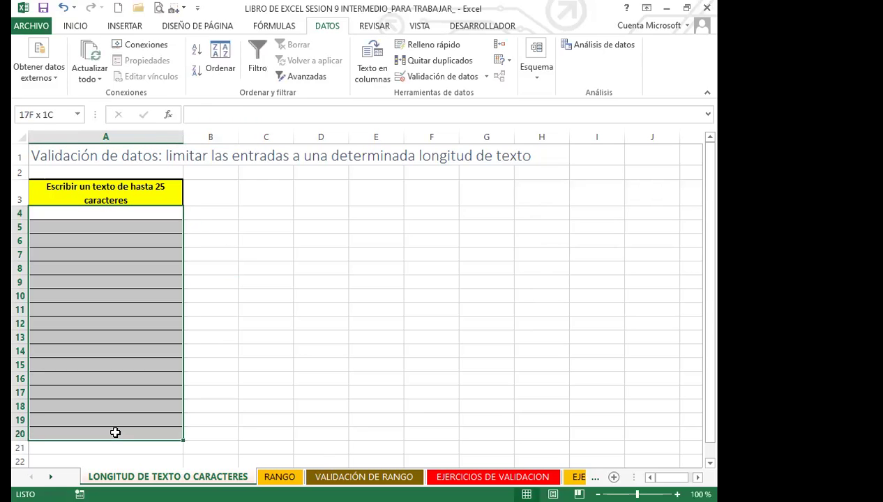
Clear all existing validation, then set Longitud del texto menor o igual que 8
click(438, 78)
click(257, 159)
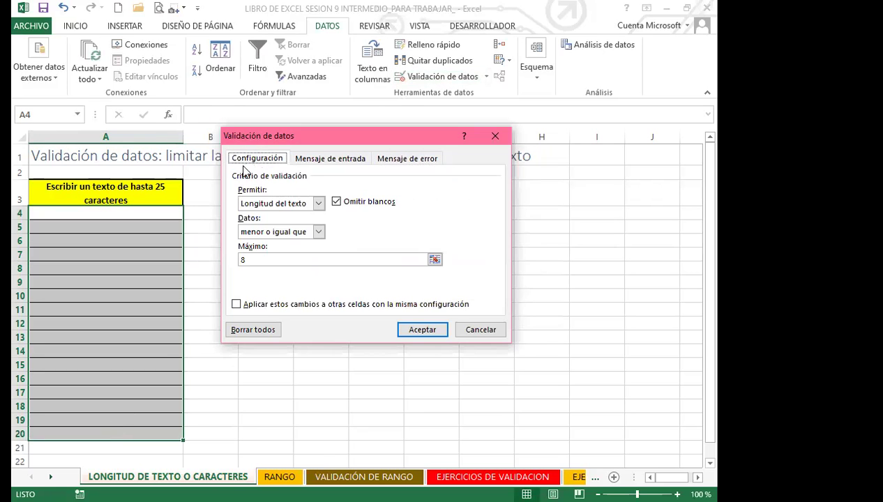
click(257, 262)
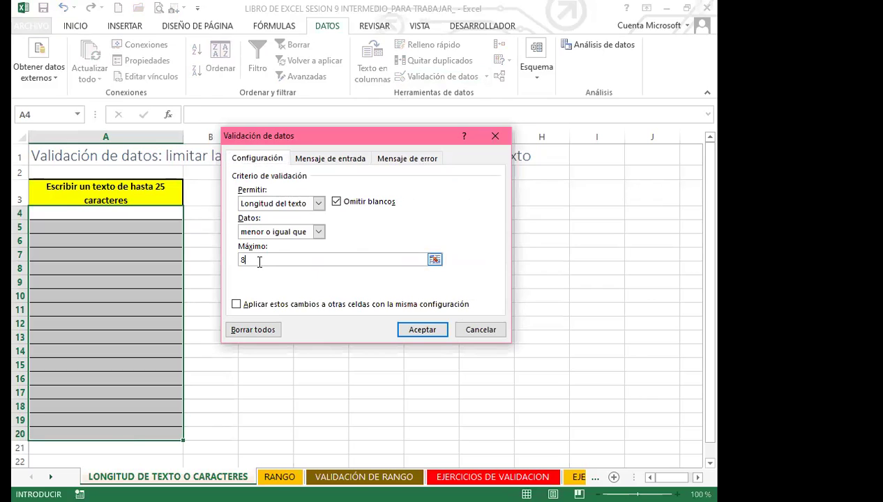
click(321, 237)
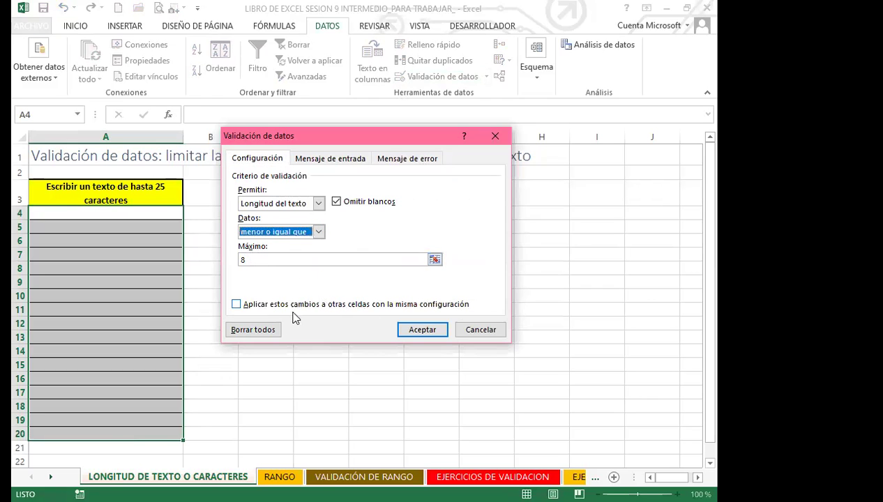
click(256, 332)
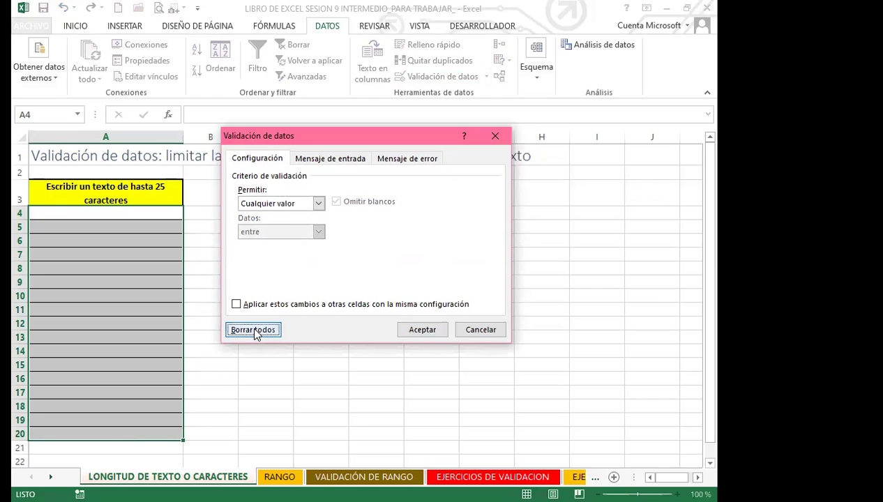
click(318, 204)
click(263, 279)
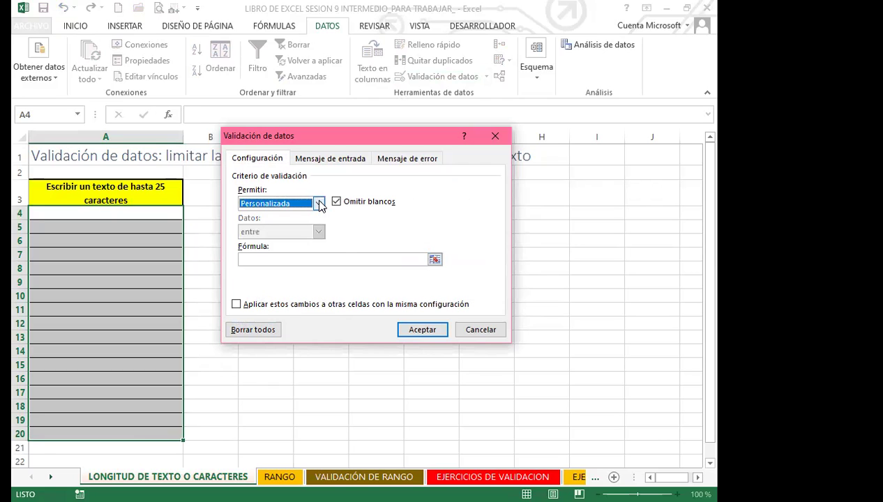
click(319, 203)
click(264, 273)
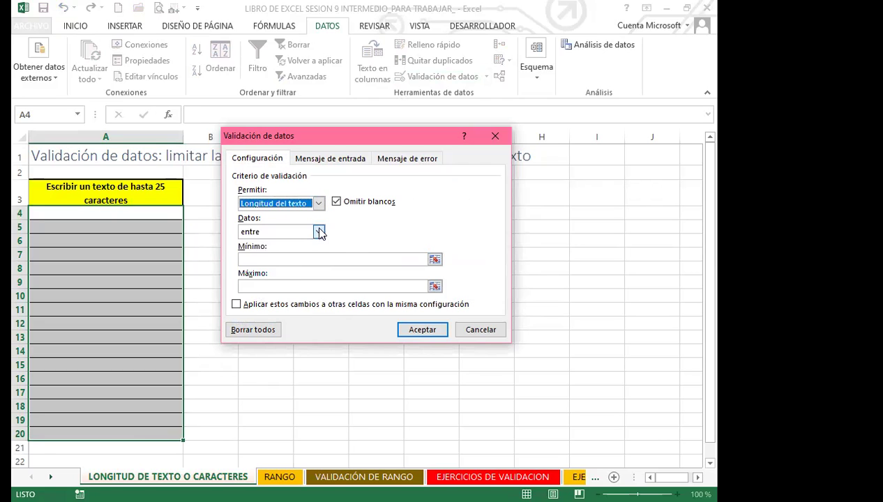
click(319, 232)
click(261, 308)
click(257, 260)
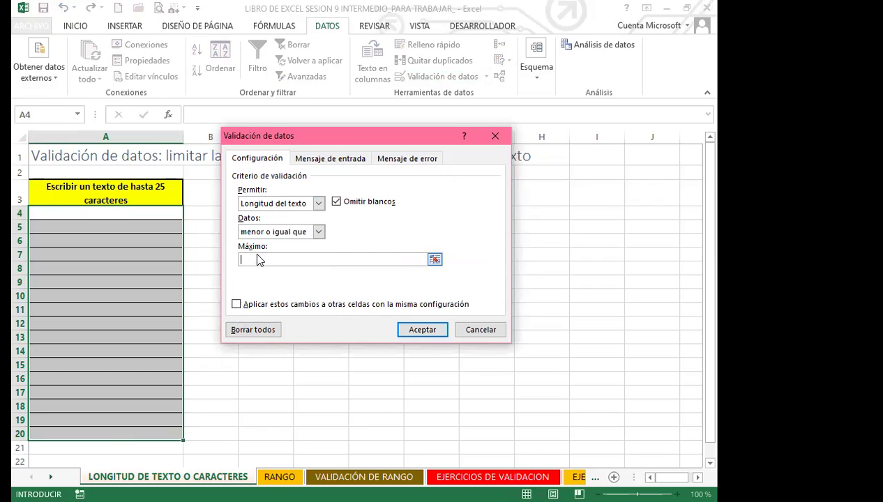
text(8)
Set the error alert title 'DETENER' and message 'FAVOR SOLO COLOCAR EL NOMBRE', then confirm
click(403, 160)
click(371, 220)
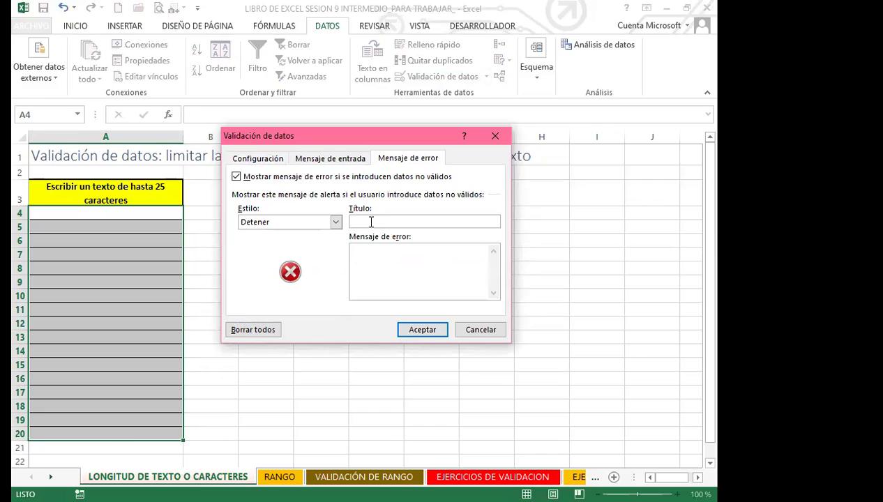
text(DETENER)
click(376, 263)
text(FAVOR SOLO )
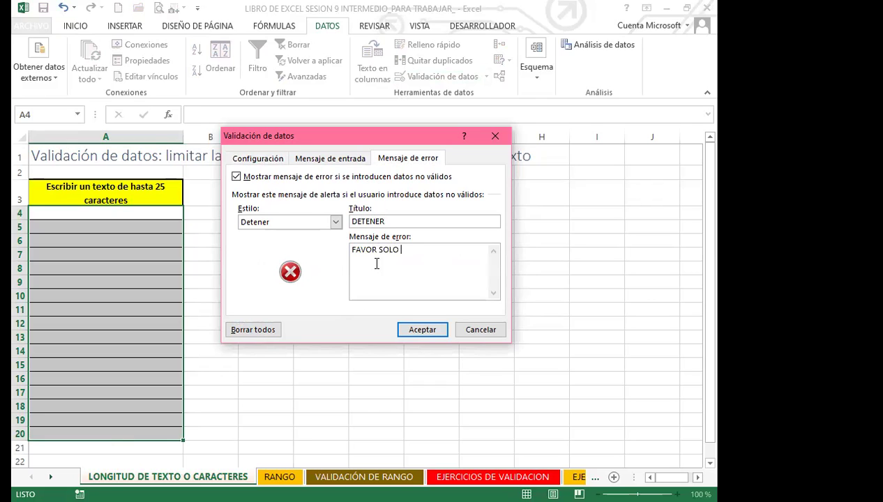
text(COLOCAR EL NOMBRE)
click(422, 329)
Enter a full name longer than 8 characters in A4, triggering DETENER, then retry
click(149, 214)
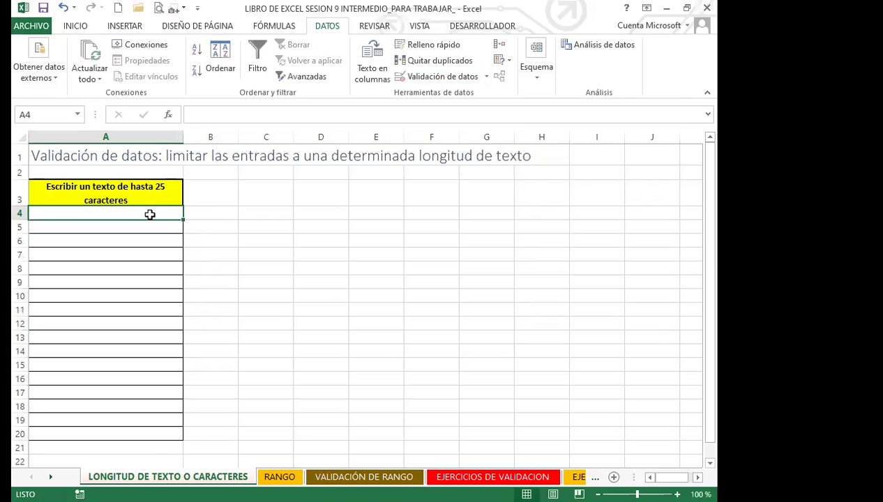
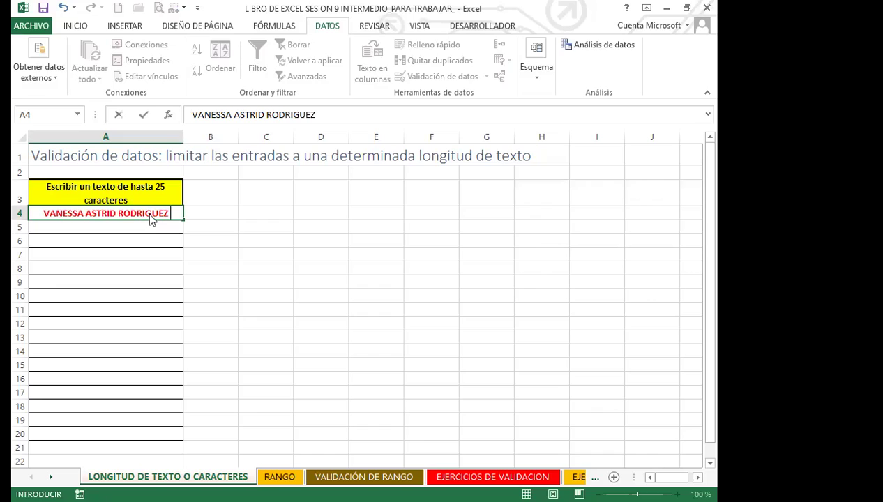
key(Return)
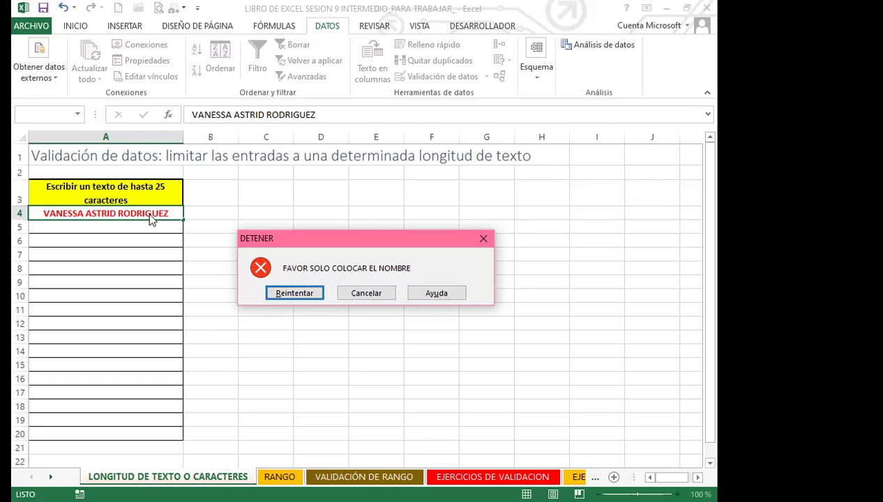
click(293, 294)
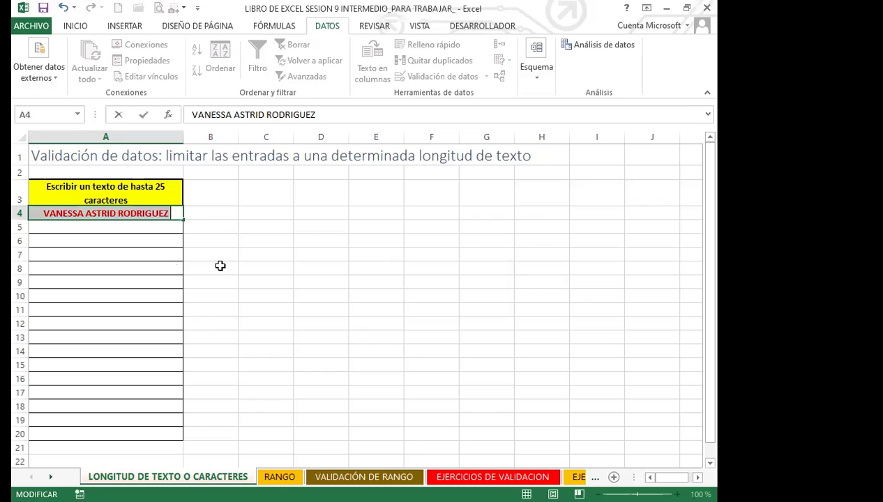
Enter short first names in A4 and A5, then a longer full name in A6
text(VANESSA)
key(Return)
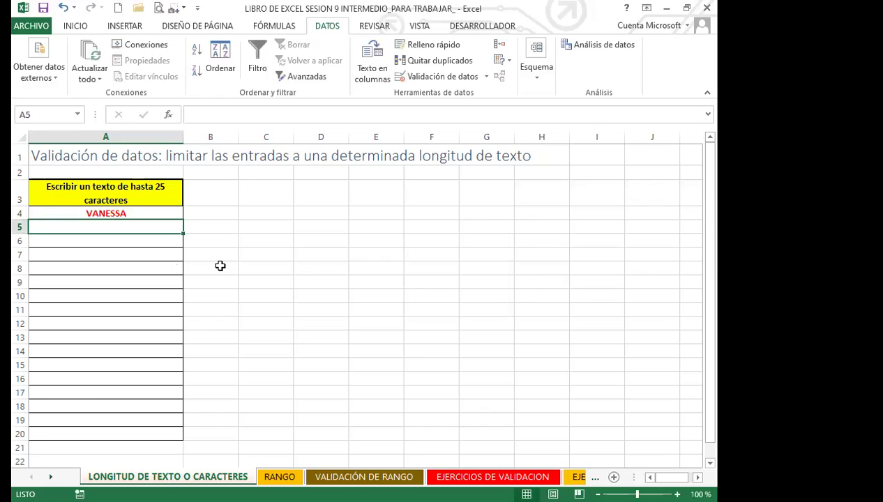
text(CARLOS)
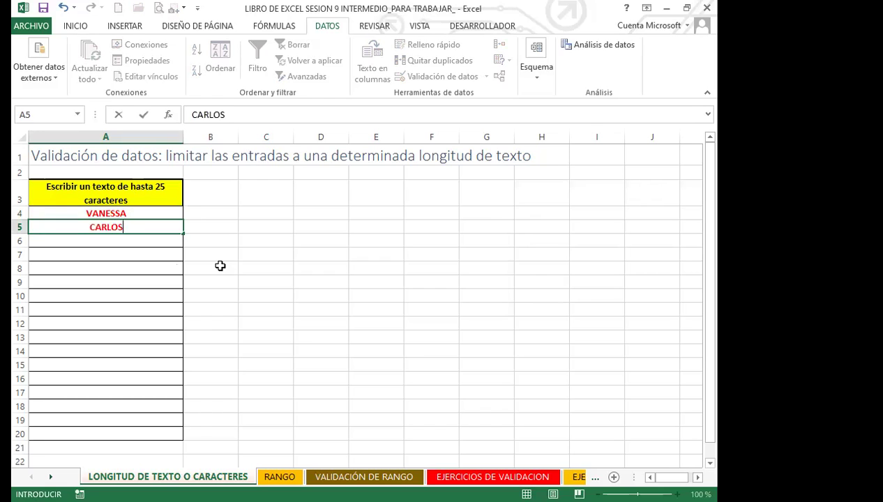
key(Return)
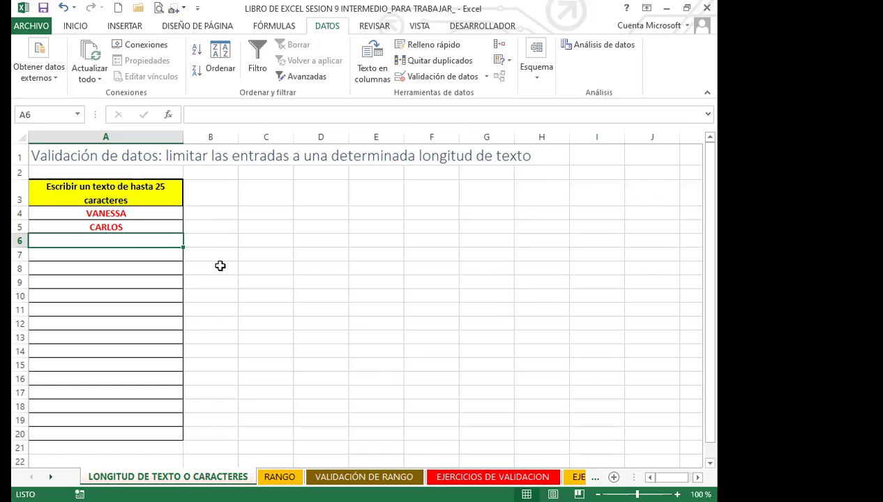
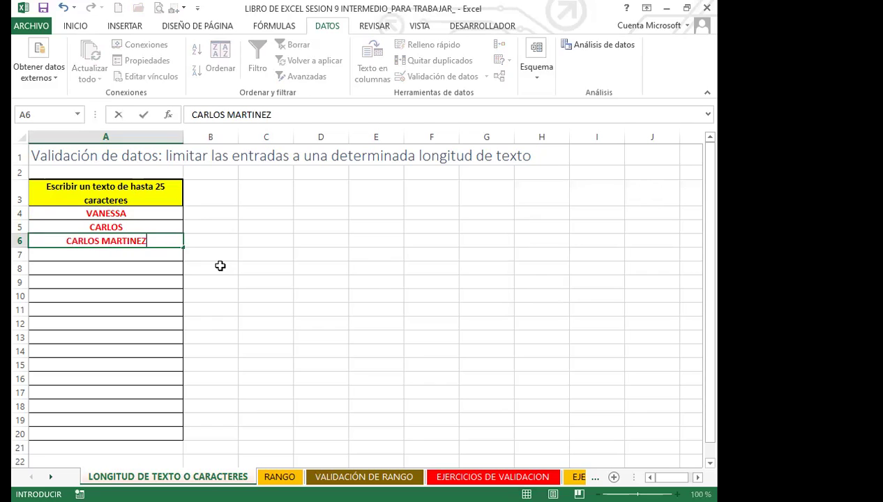
key(Return)
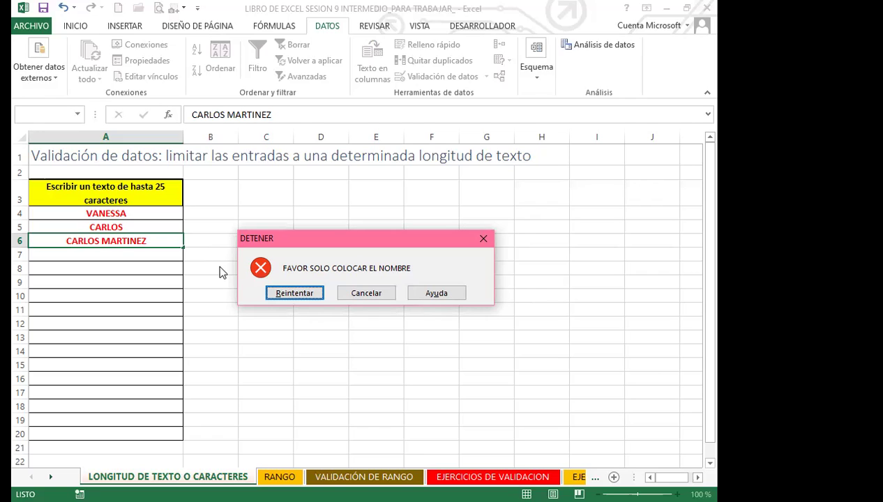
Discard the rejected A6 entry and review the validation settings, closing them unchanged
click(483, 241)
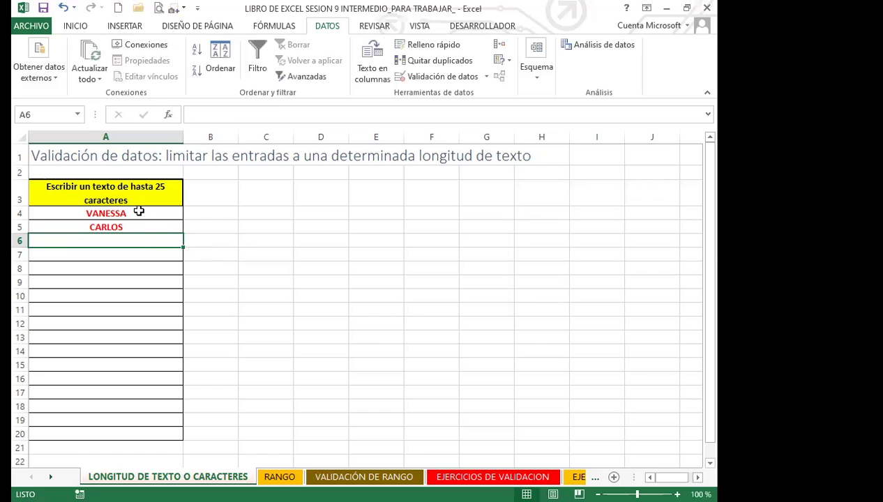
click(485, 78)
click(432, 96)
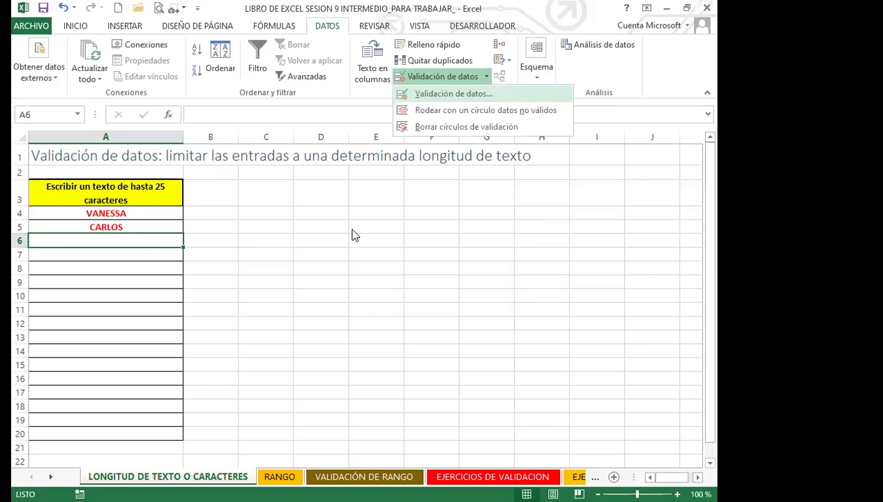
click(335, 222)
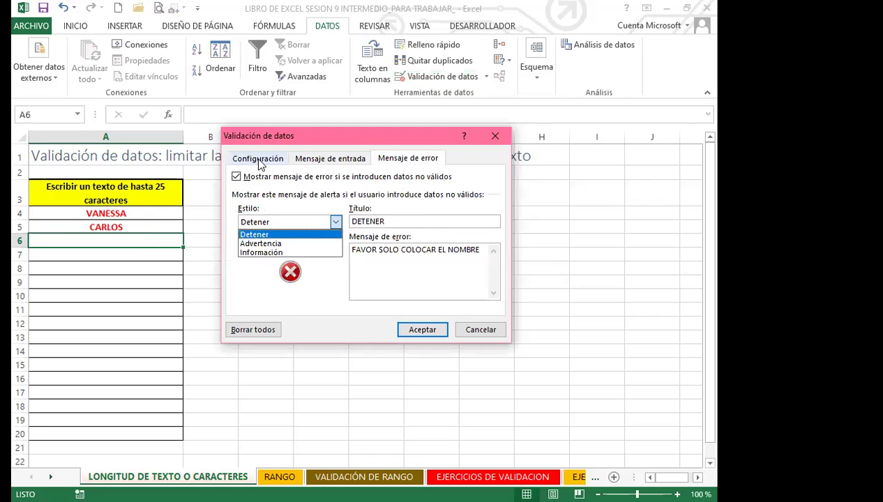
click(257, 159)
click(318, 204)
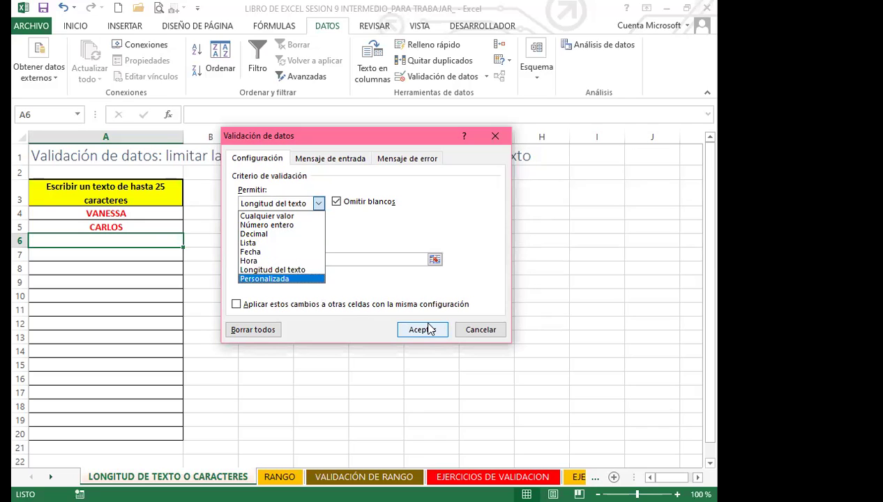
key(Escape)
key(Escape)
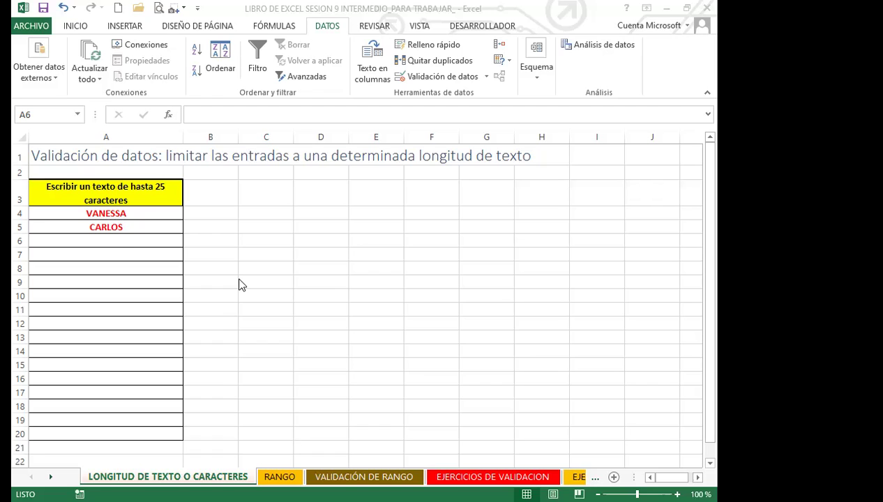
Enter an 8-character name in A6, then cancel a rejected 10-character entry in A7
click(155, 241)
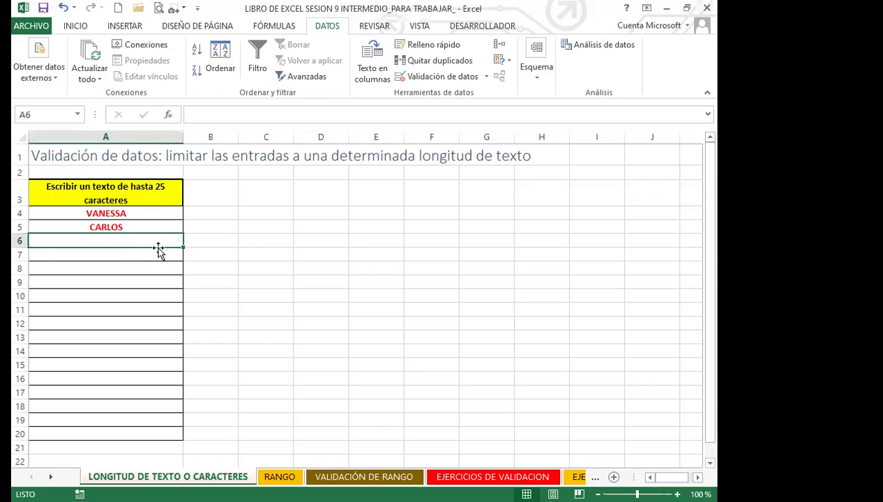
text(VANESSA)
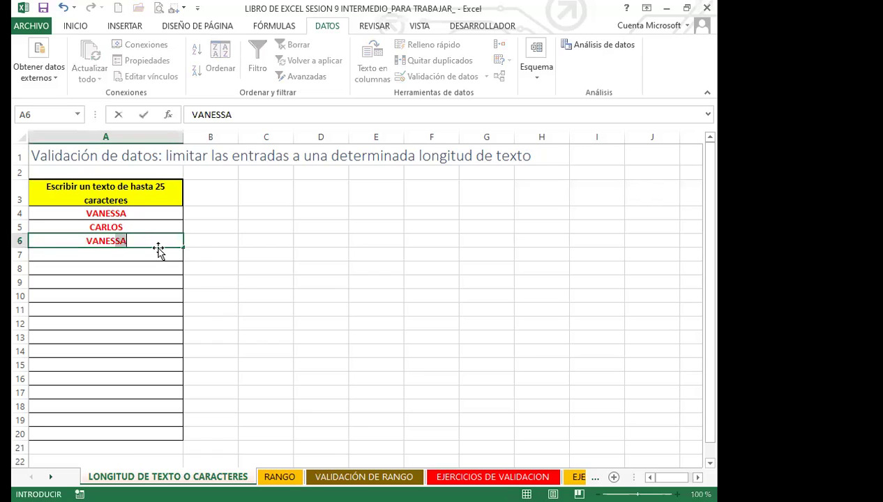
text(A)
key(Return)
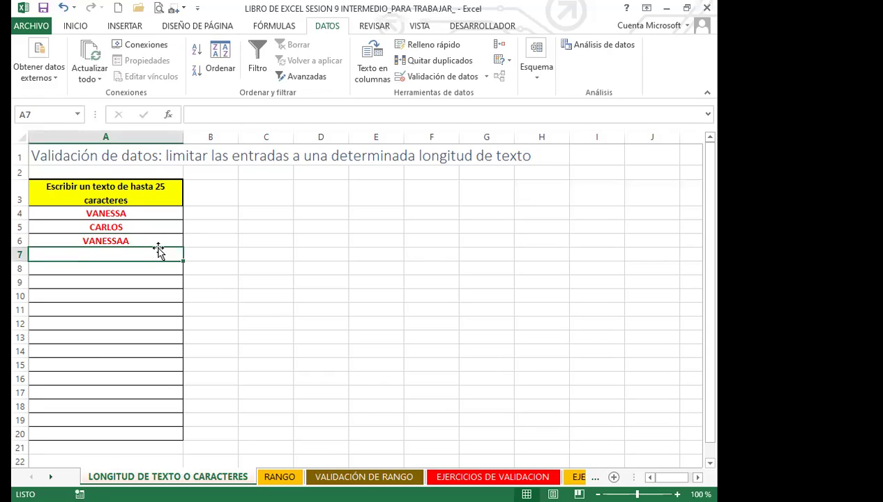
text(VANESS)
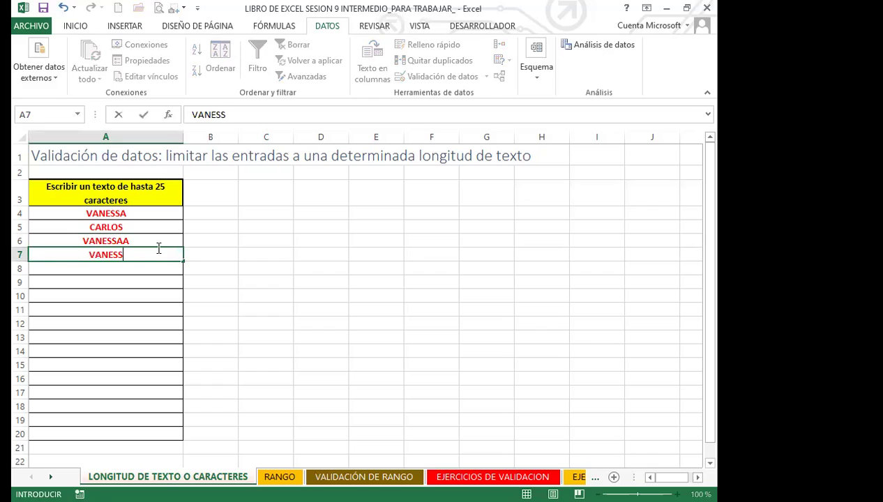
text(AAAAA)
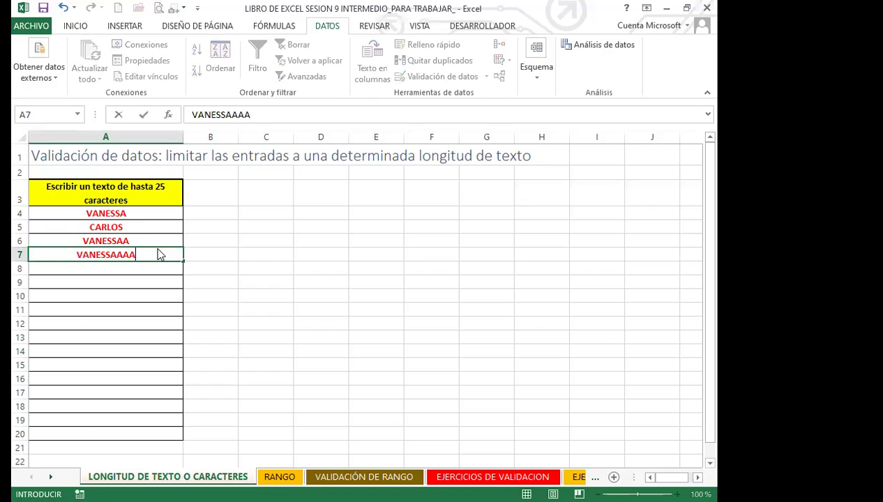
key(Return)
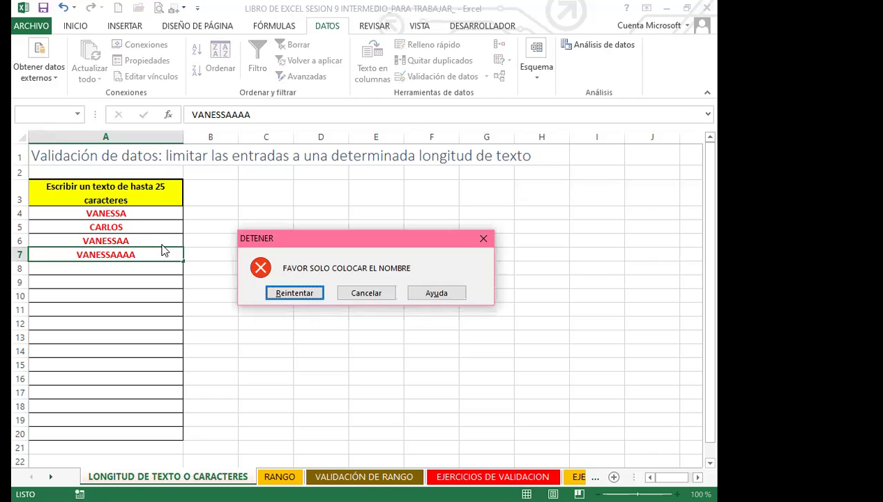
click(367, 294)
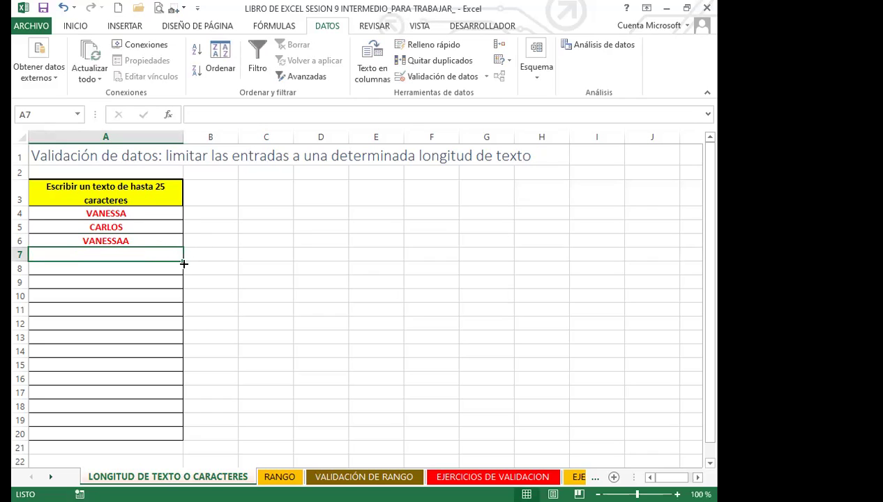
Delete the sample names from A4:A6
drag(152, 218, 144, 247)
key(Delete)
click(131, 260)
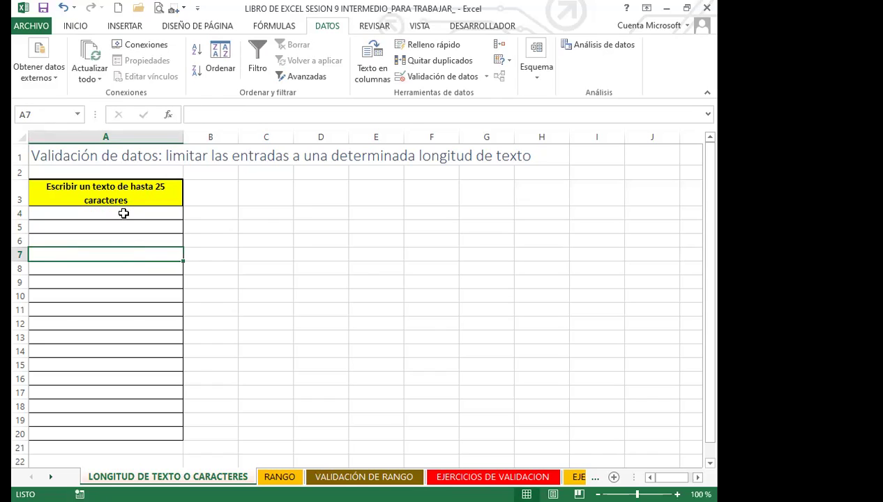
Check the validation on A4:A18 without changes, then go to the RANGO sheet
drag(129, 210, 125, 429)
click(487, 76)
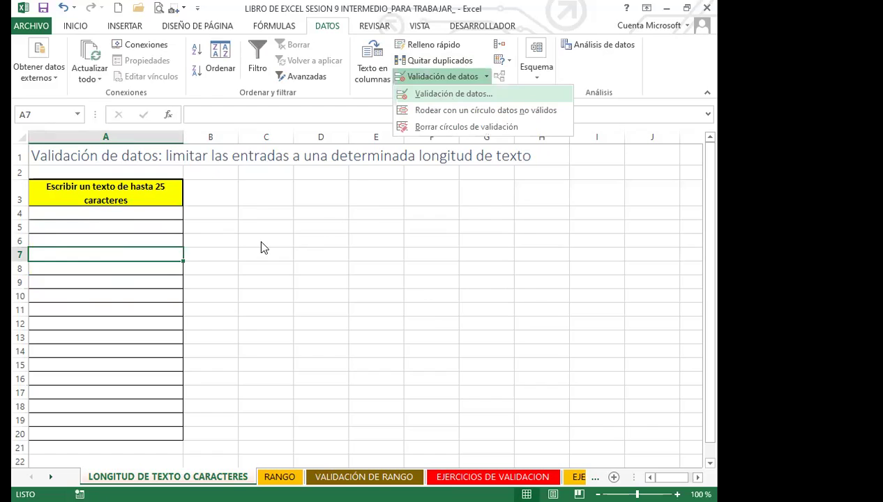
key(Return)
click(319, 203)
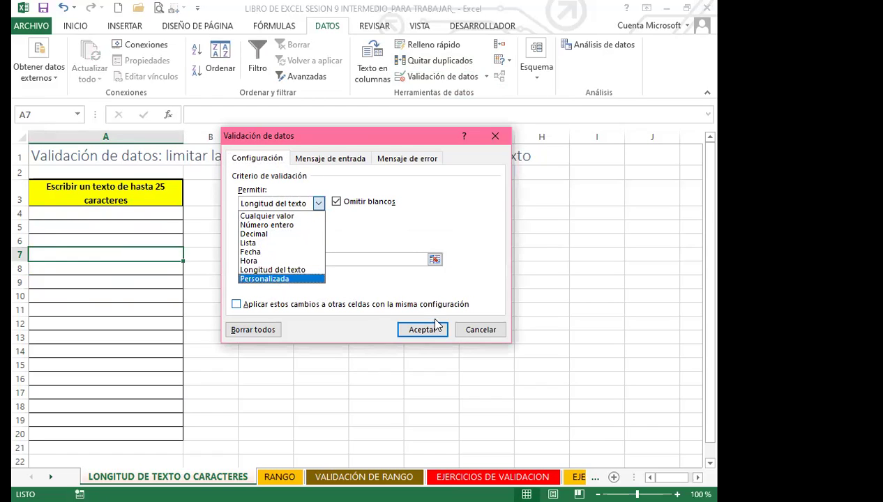
key(Escape)
key(Escape)
click(393, 391)
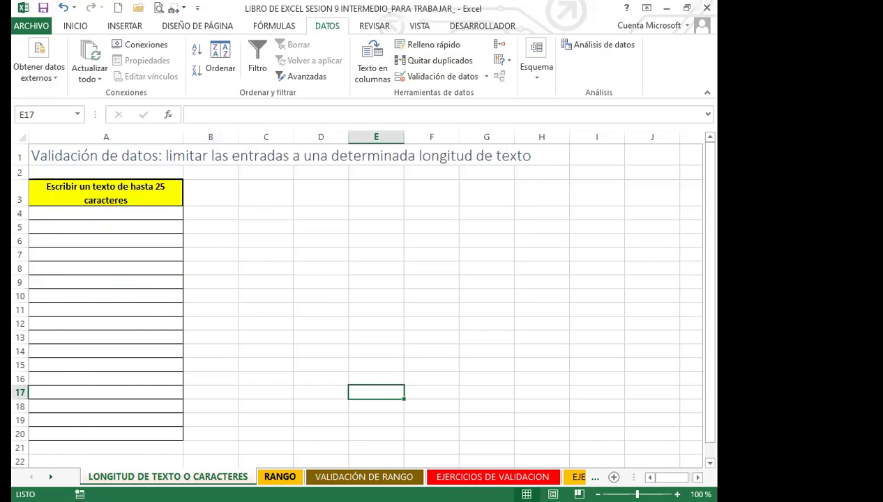
key(ctrl+Page_Down)
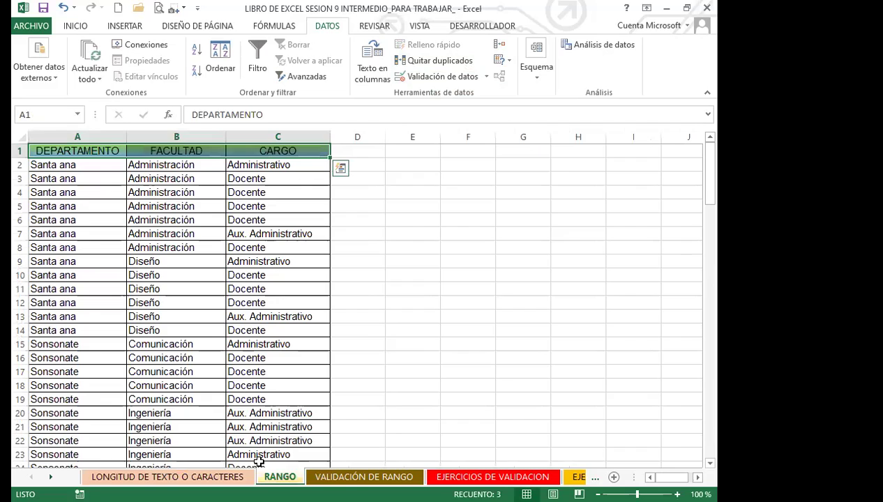
Switch to the VALIDACIÓN DE RANGO sheet and review the employee names in column B
click(364, 476)
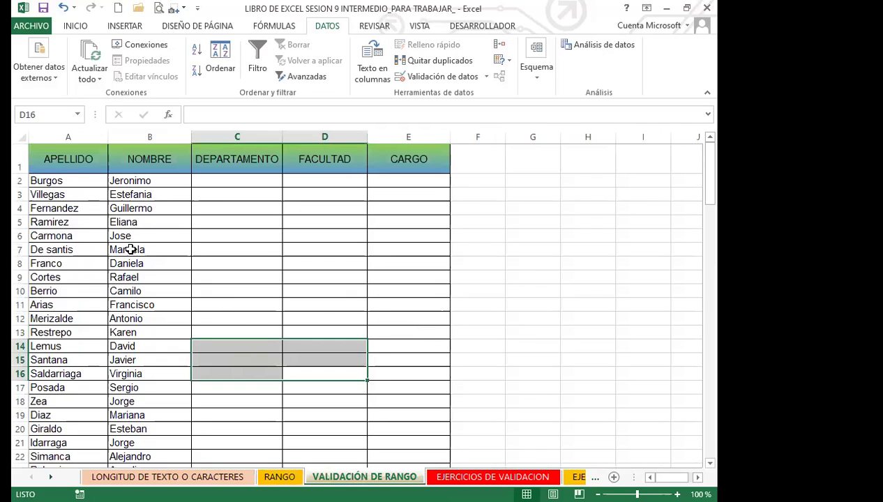
click(130, 249)
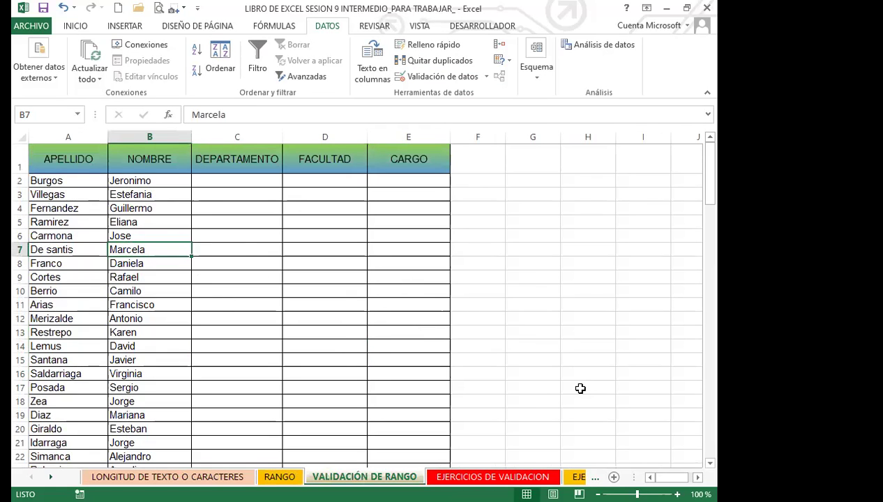
click(142, 200)
click(125, 222)
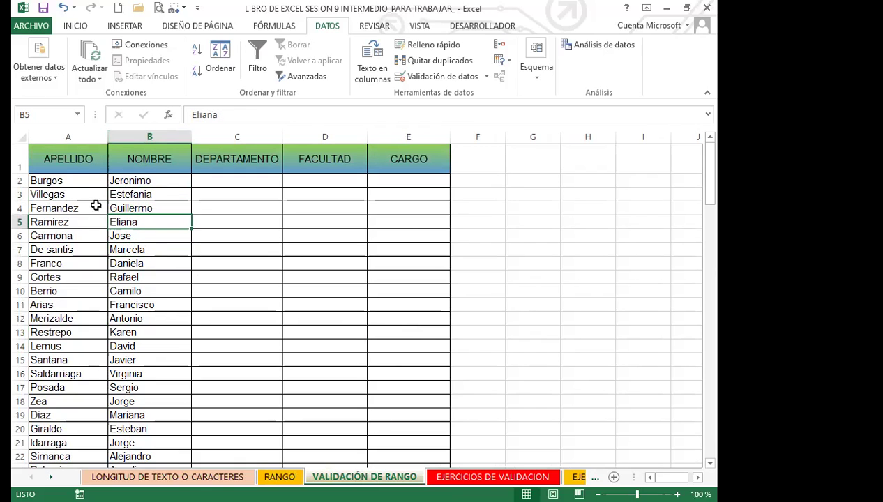
click(140, 207)
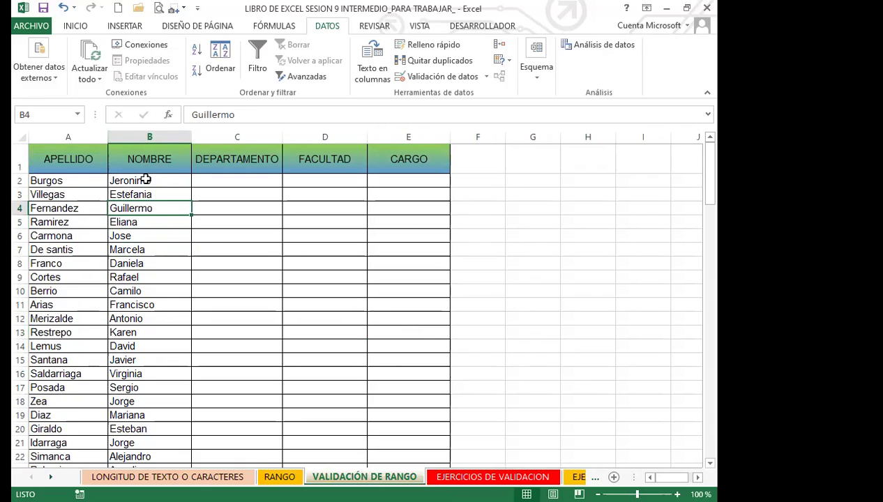
click(143, 179)
click(238, 179)
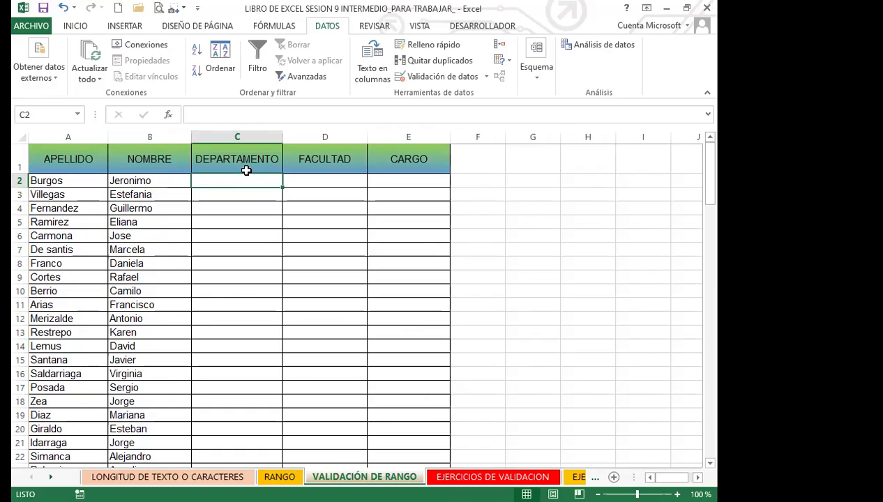
click(240, 235)
click(212, 284)
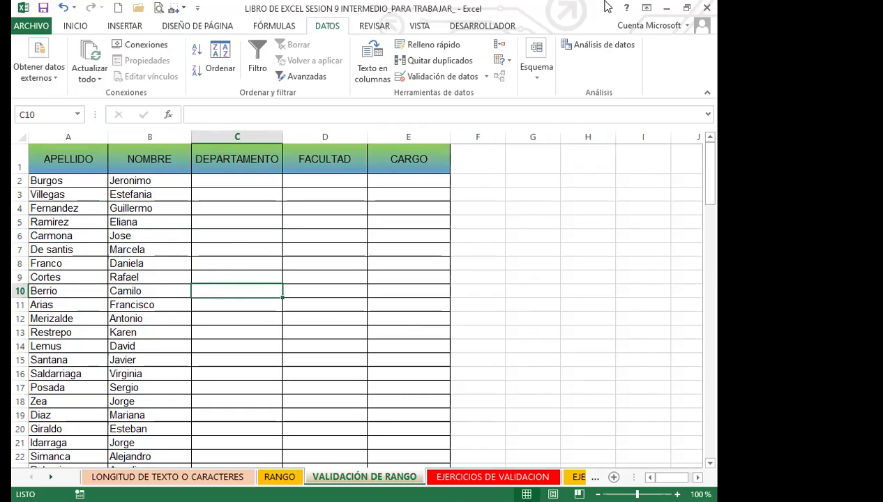
click(225, 267)
click(139, 185)
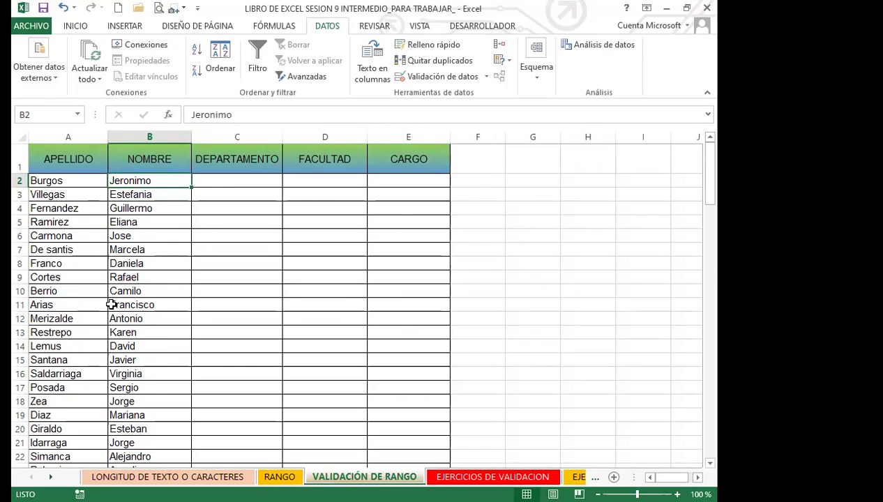
click(129, 317)
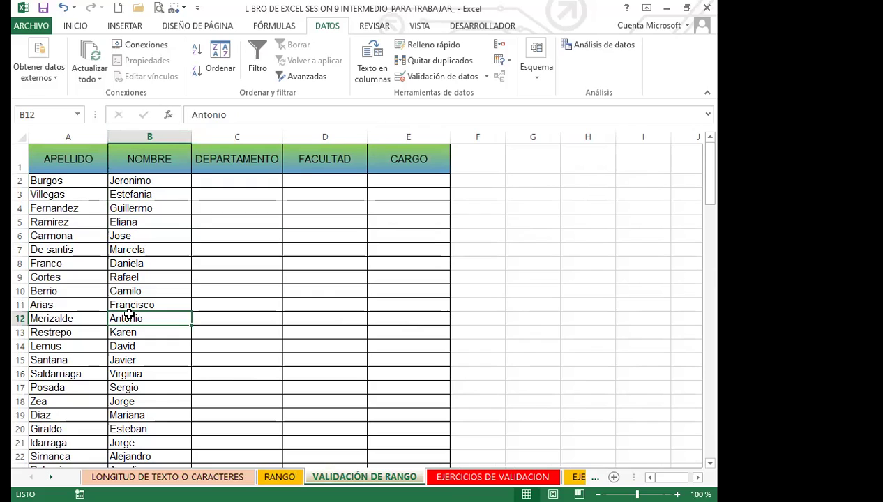
Point out the DEPARTAMENTO, FACULTAD and CARGO headers and their empty first rows
click(234, 162)
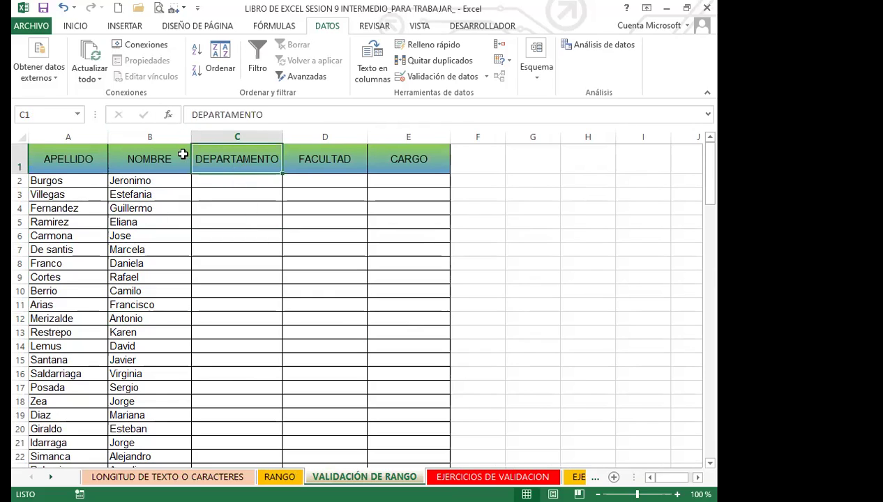
click(310, 162)
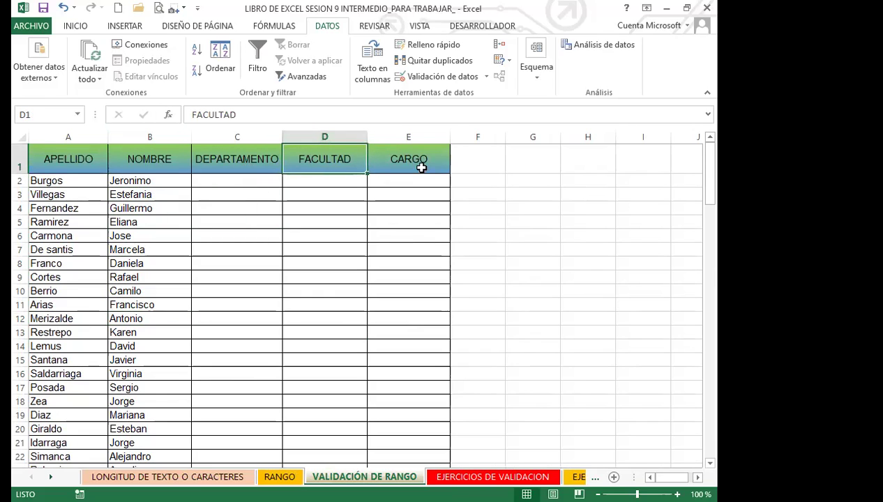
click(422, 166)
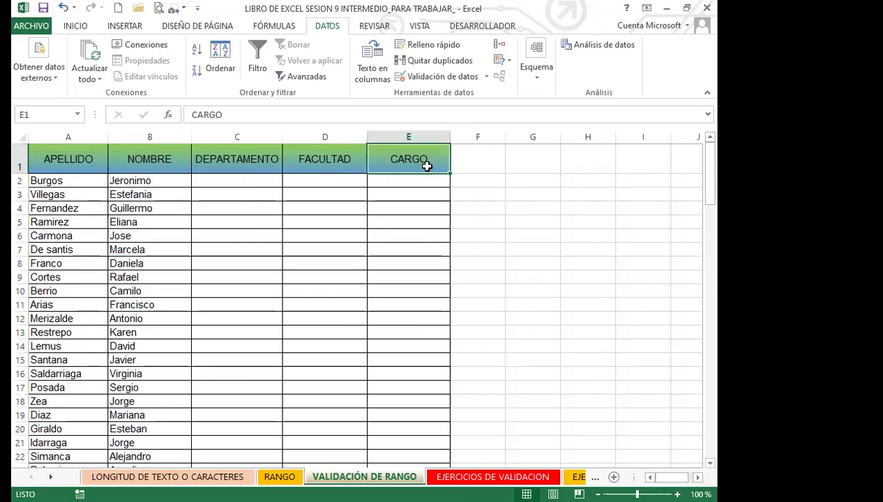
click(230, 180)
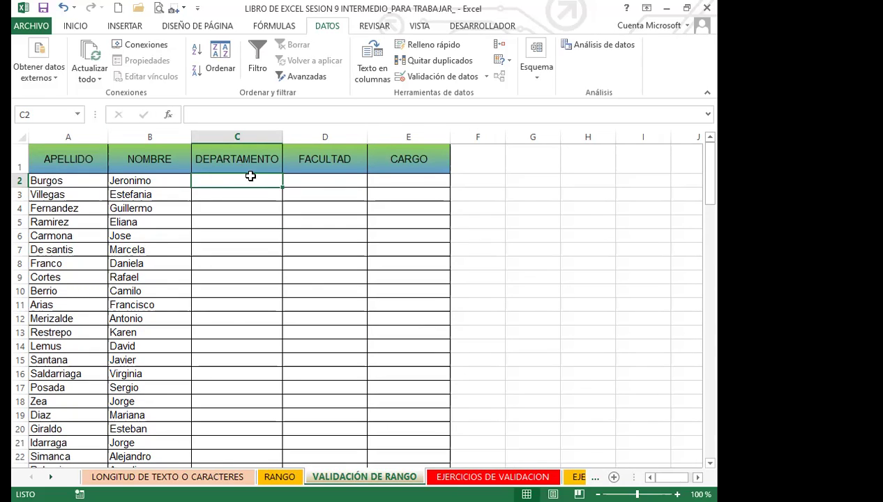
click(325, 179)
click(396, 183)
click(247, 183)
click(86, 184)
click(231, 192)
click(310, 181)
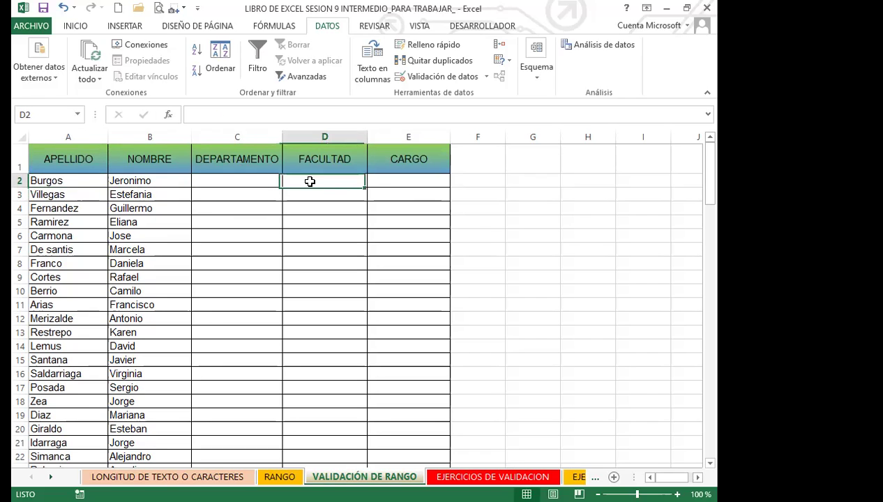
click(391, 183)
click(406, 198)
click(339, 180)
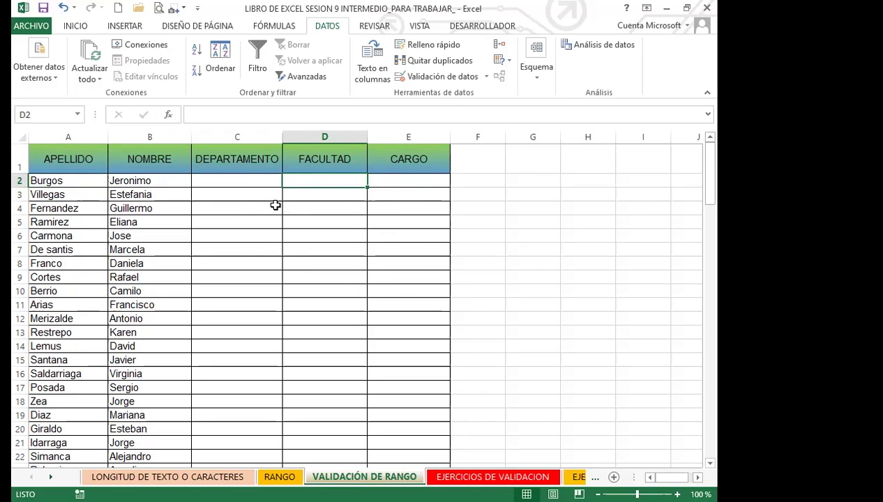
Mark the empty DEPARTAMENTO, FACULTAD and CARGO columns, then go to the RANGO sheet
click(259, 213)
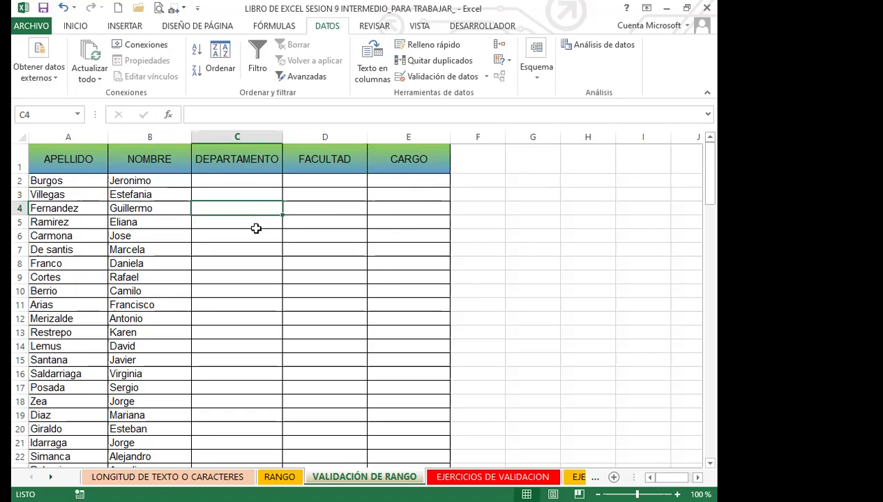
click(255, 223)
click(239, 290)
click(144, 223)
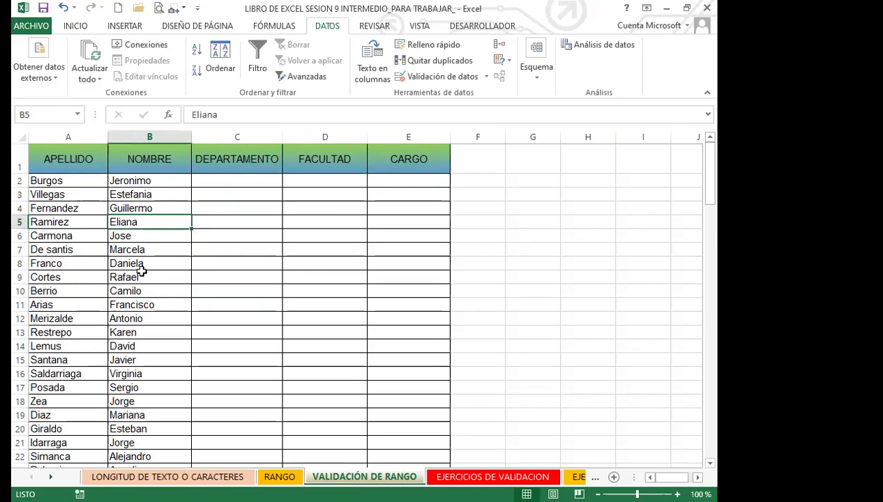
click(245, 265)
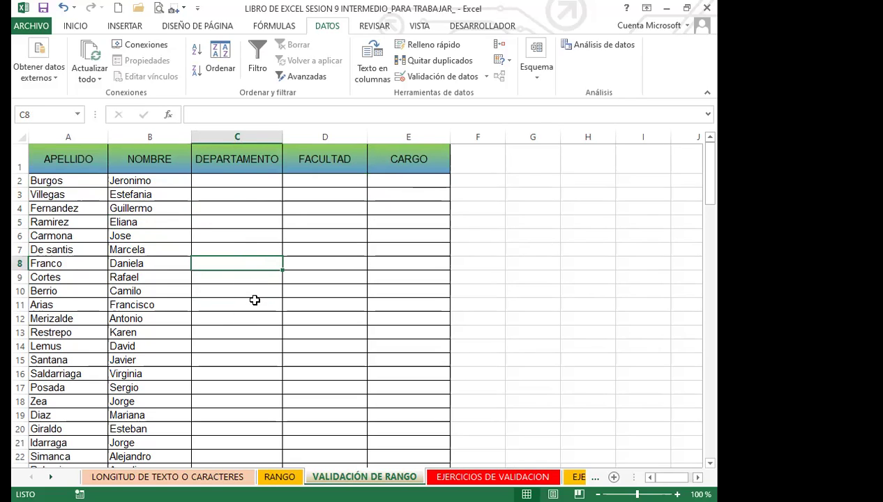
click(334, 273)
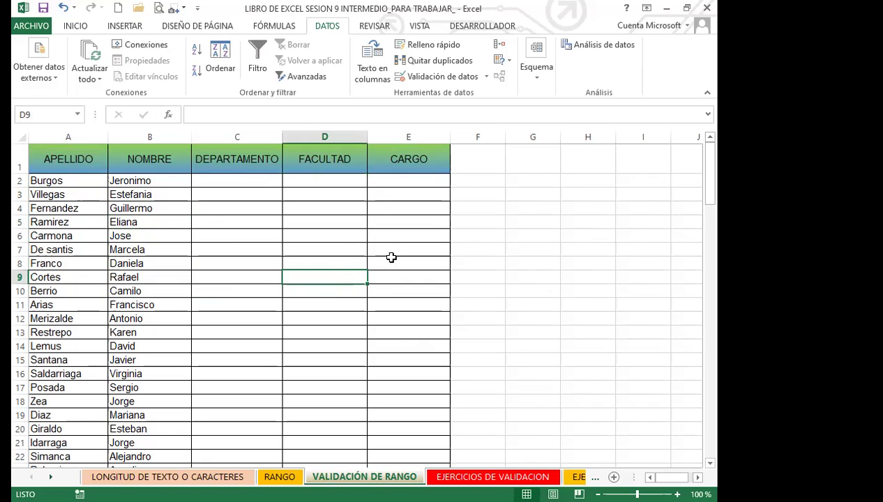
click(402, 292)
drag(210, 305, 404, 311)
click(250, 306)
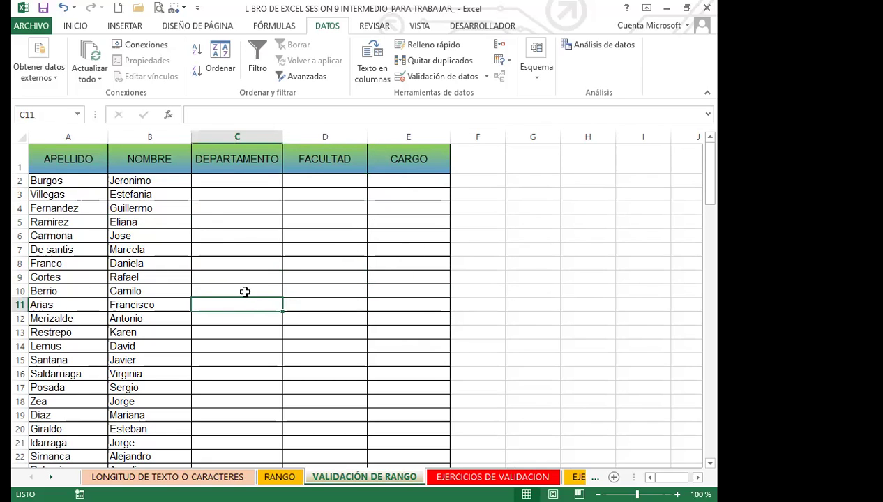
click(244, 290)
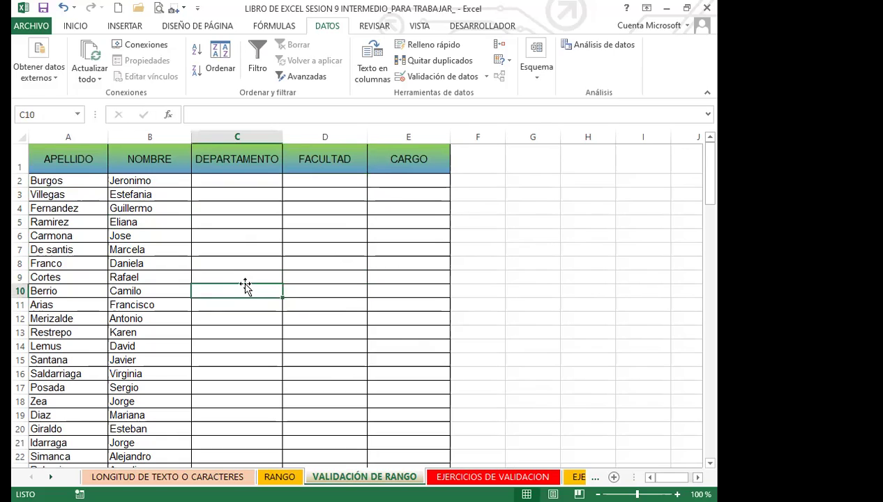
click(248, 181)
click(313, 181)
click(404, 184)
click(242, 178)
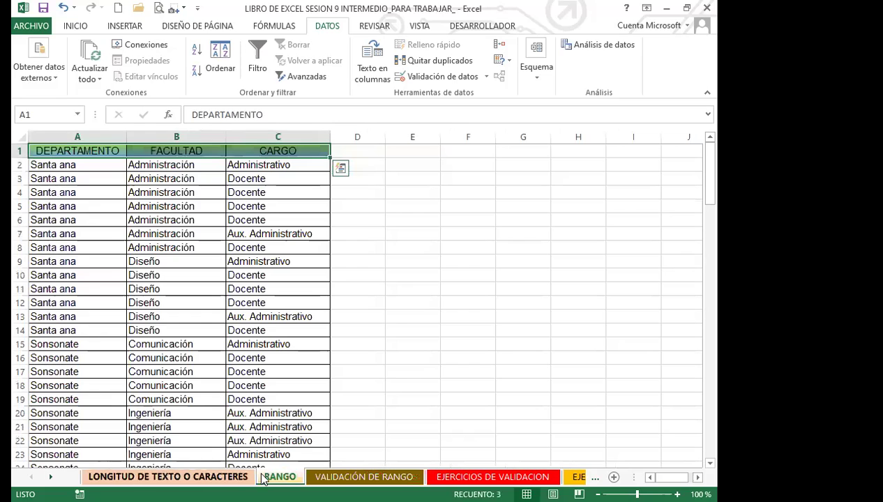
click(231, 289)
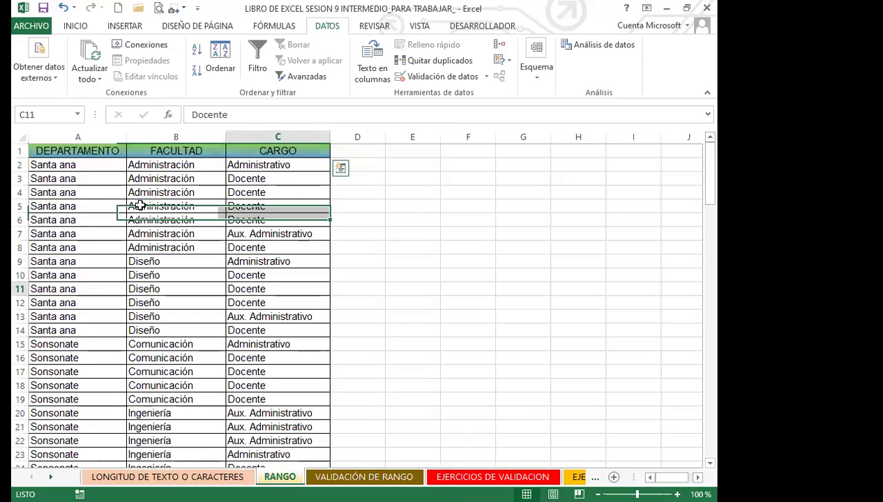
Scroll through the RANGO department and faculty lists, then return to VALIDACIÓN DE RANGO
click(109, 176)
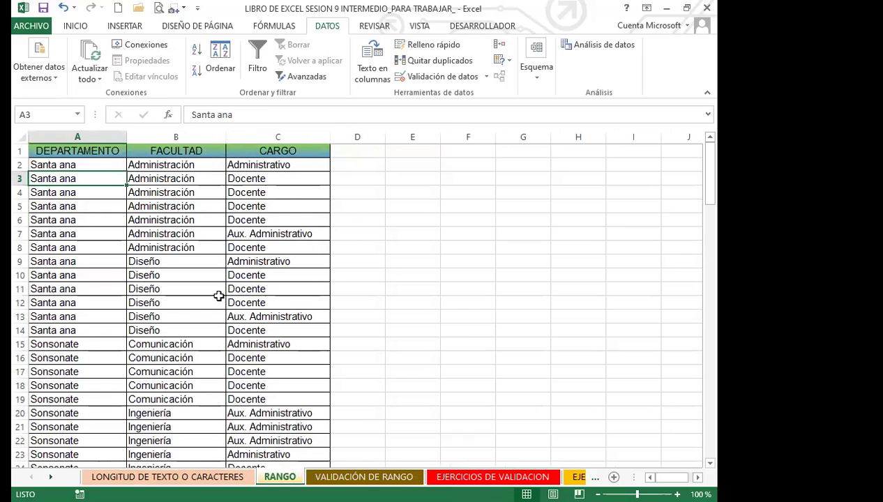
scroll(208, 336, down, 15)
scroll(205, 337, down, 20)
scroll(203, 337, up, 12)
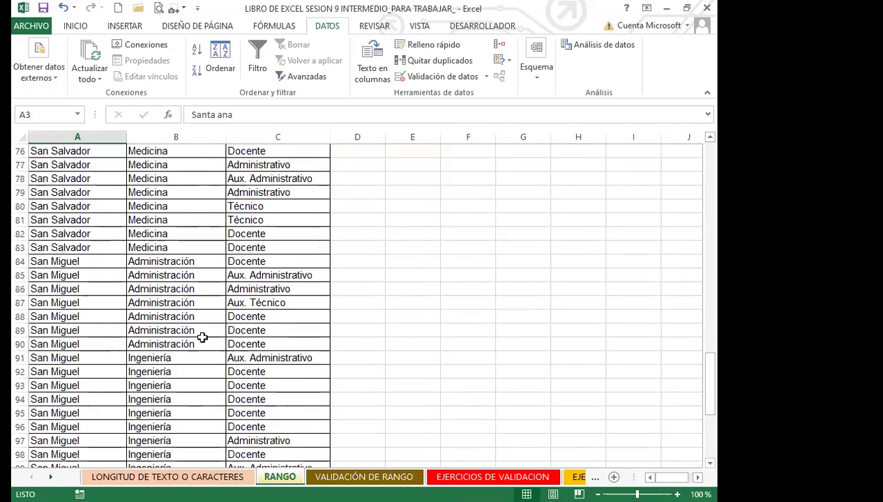
scroll(202, 338, up, 20)
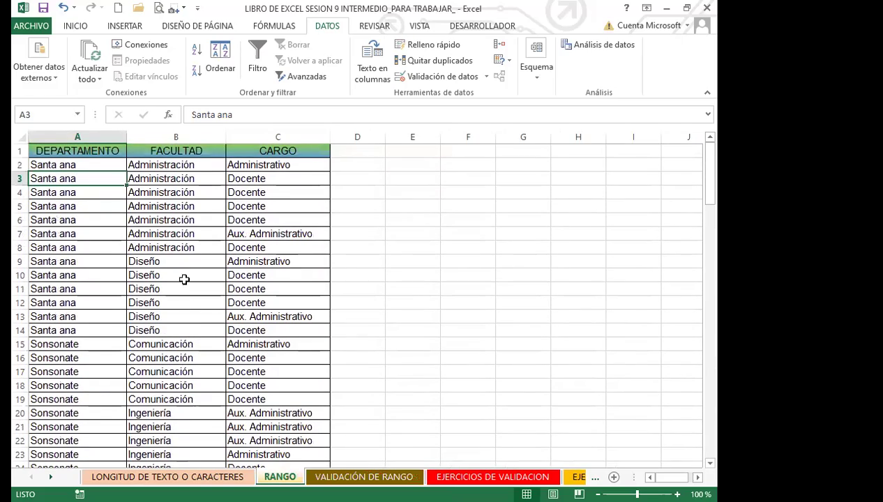
click(185, 265)
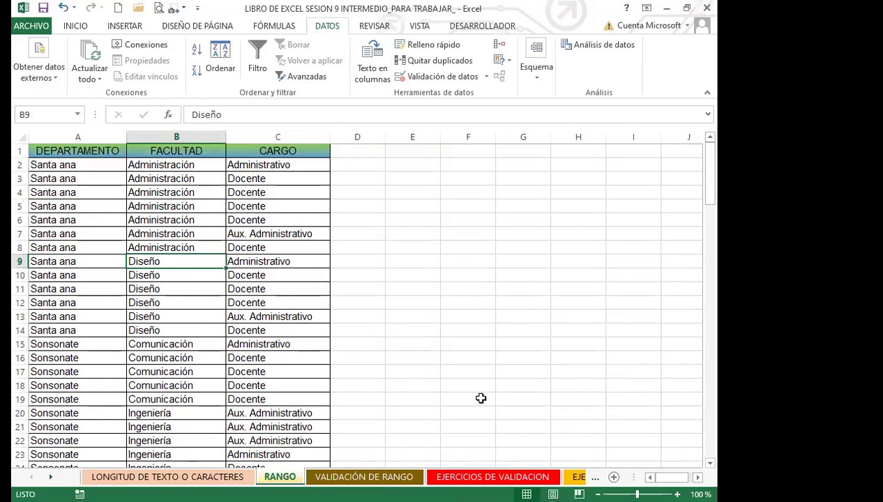
click(331, 477)
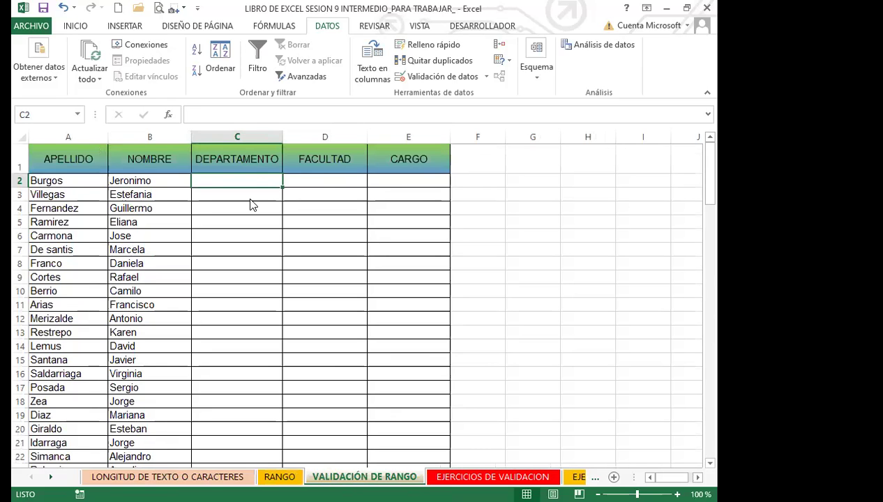
Select the DEPARTAMENTO cells C2:C115 and scroll back to the top of the sheet
drag(256, 181, 281, 450)
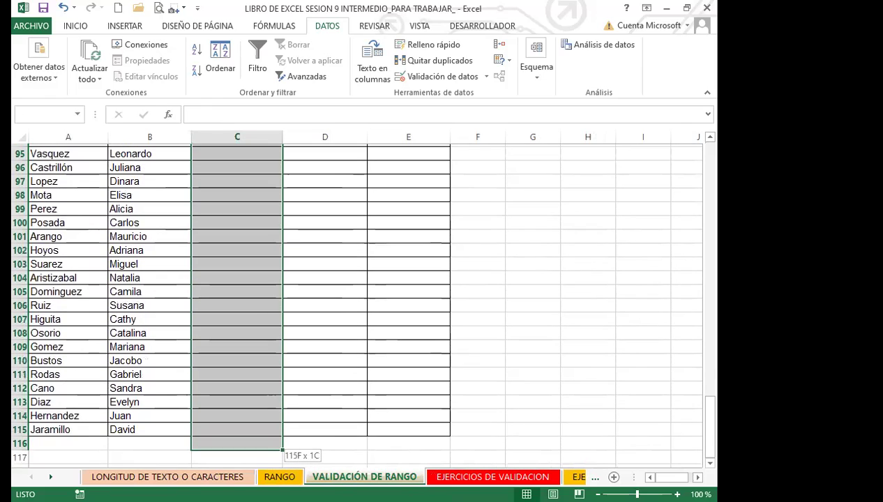
drag(261, 153, 252, 199)
scroll(253, 199, up, 15)
scroll(251, 198, up, 20)
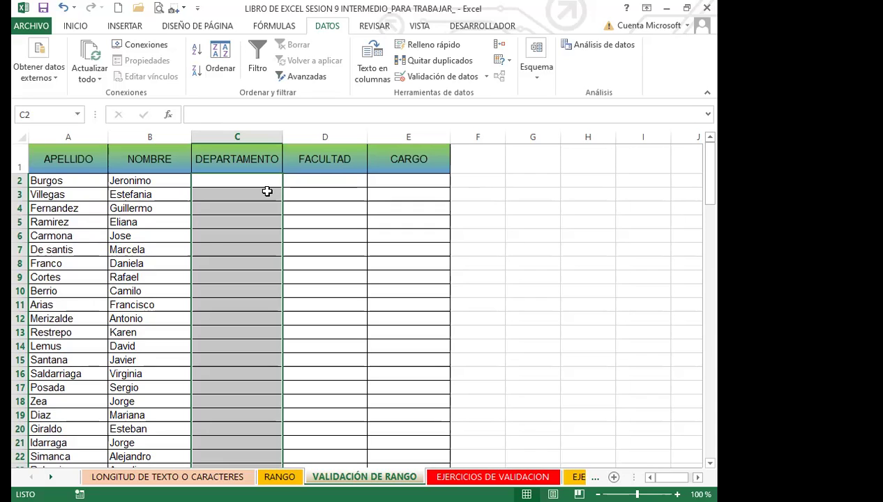
Apply Lista data validation to the selected cells with source =DEPARTAMENTO
click(486, 76)
click(431, 93)
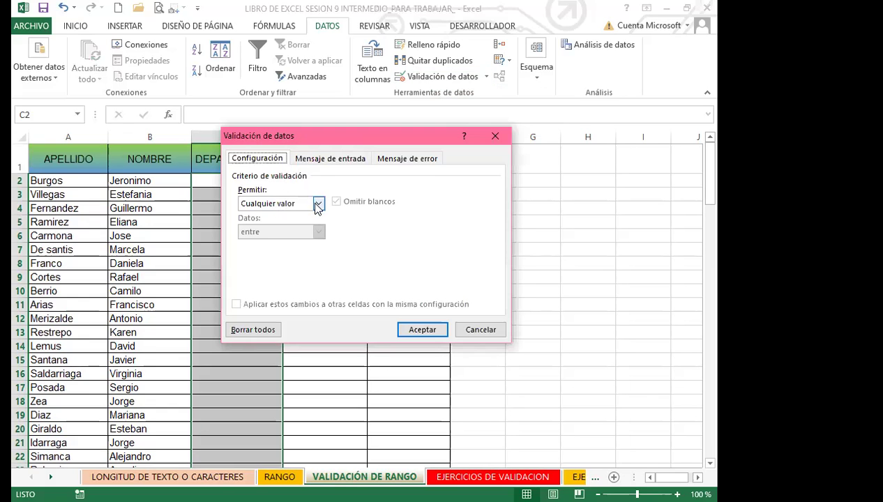
click(317, 204)
click(271, 238)
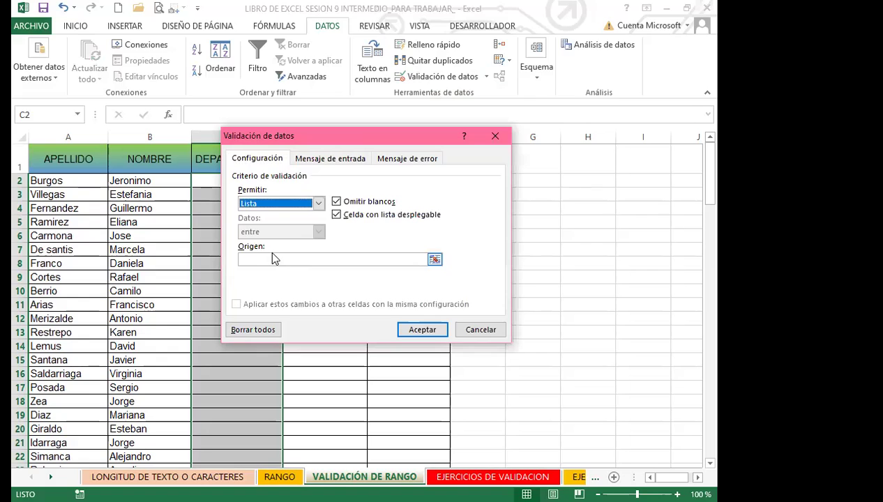
click(274, 259)
drag(353, 137, 444, 138)
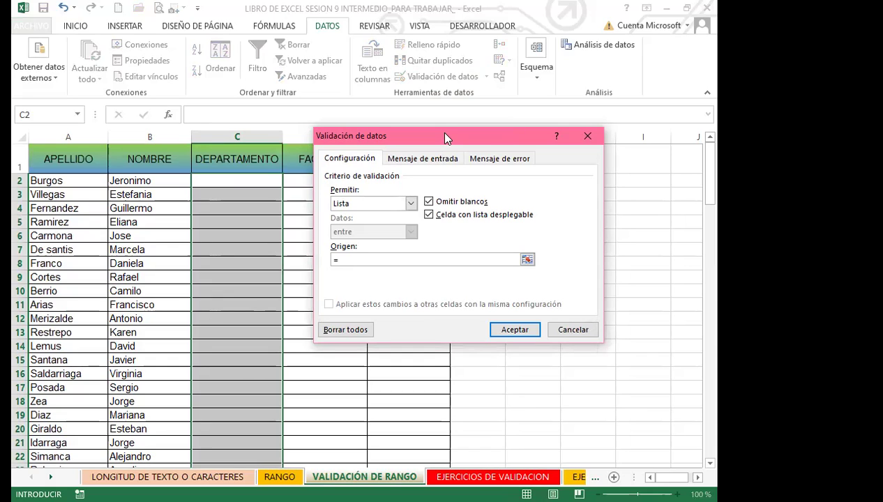
text(EPARTAMENT)
key(BackSpace)
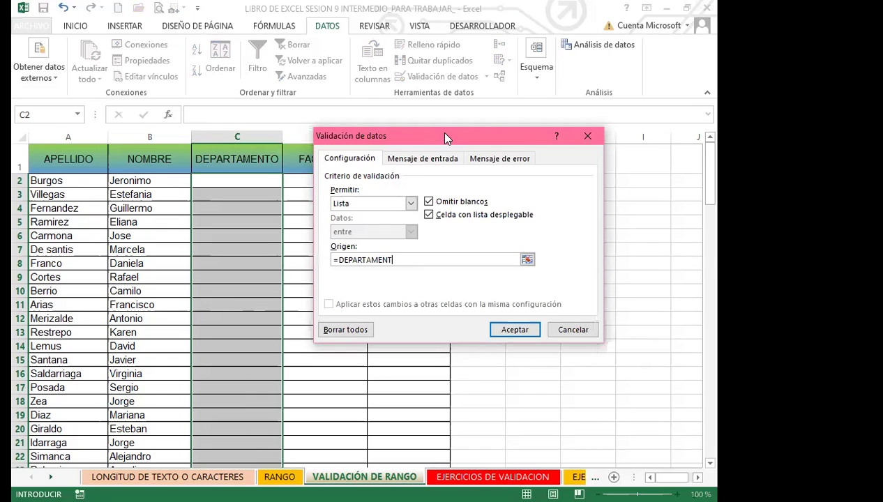
text(TO)
click(517, 331)
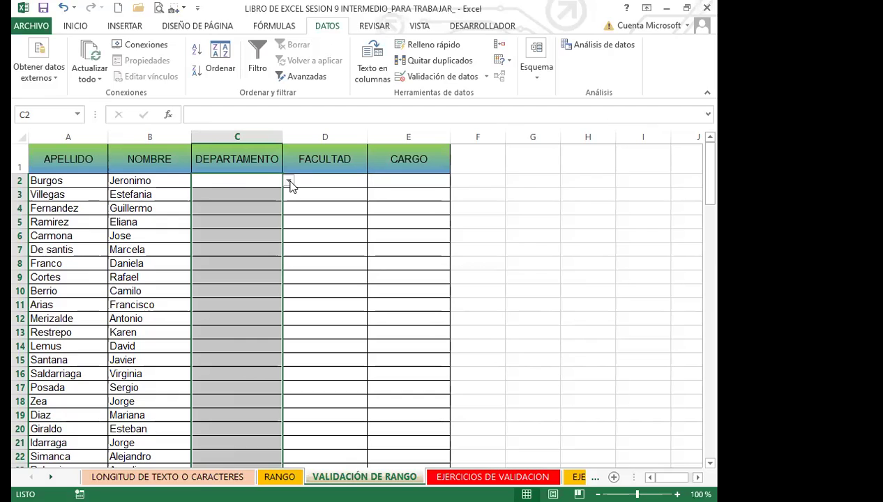
Choose Santa ana from C2's dropdown and confirm C5 offers the same department list
click(250, 183)
click(287, 181)
click(223, 201)
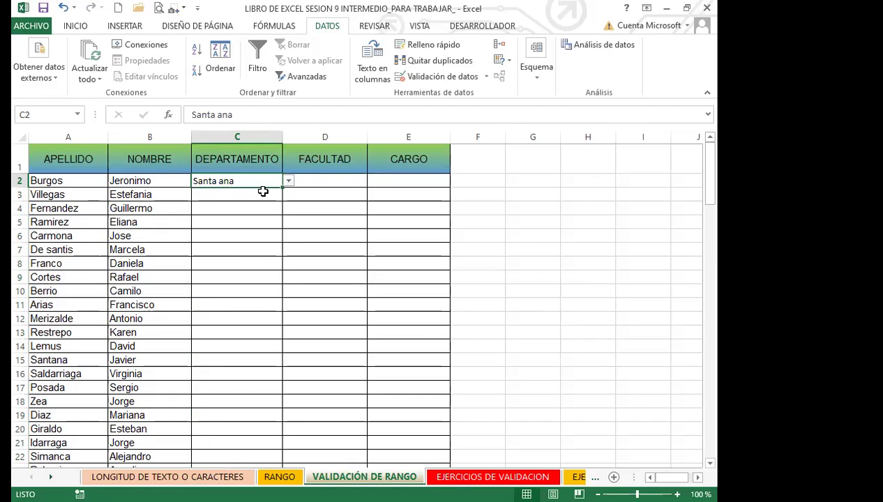
click(236, 221)
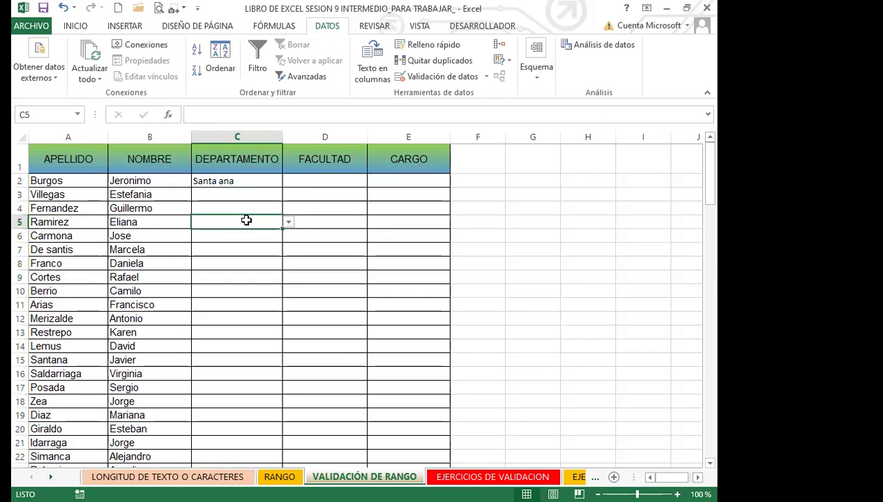
click(500, 241)
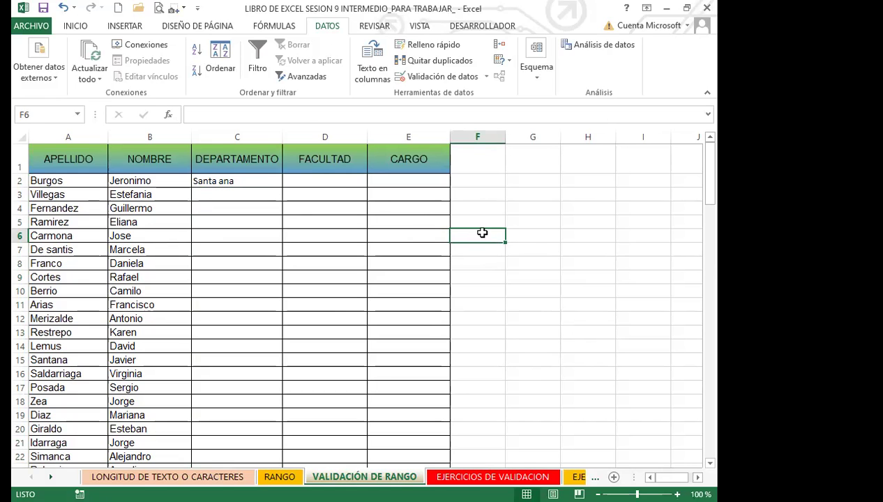
Select the FACULTAD cells D2:D115 and scroll back to the top
drag(324, 183, 330, 465)
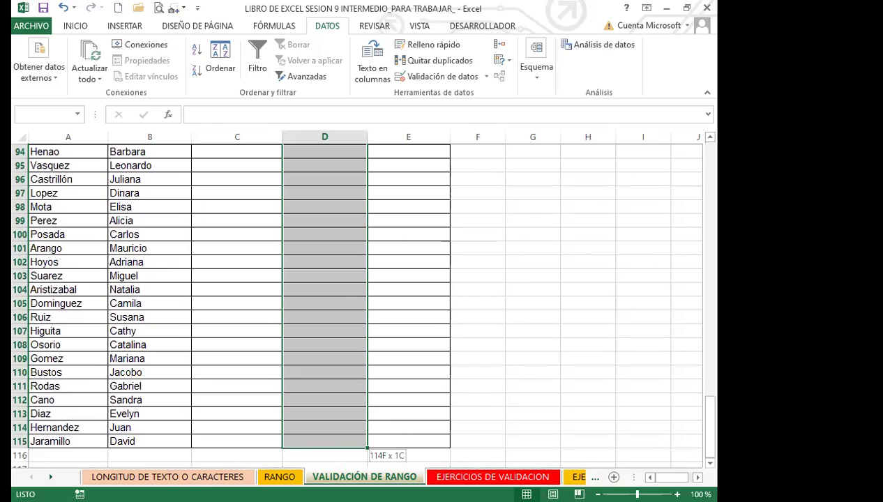
drag(329, 318, 329, 309)
scroll(330, 309, down, 3)
scroll(333, 233, up, 16)
scroll(335, 230, up, 18)
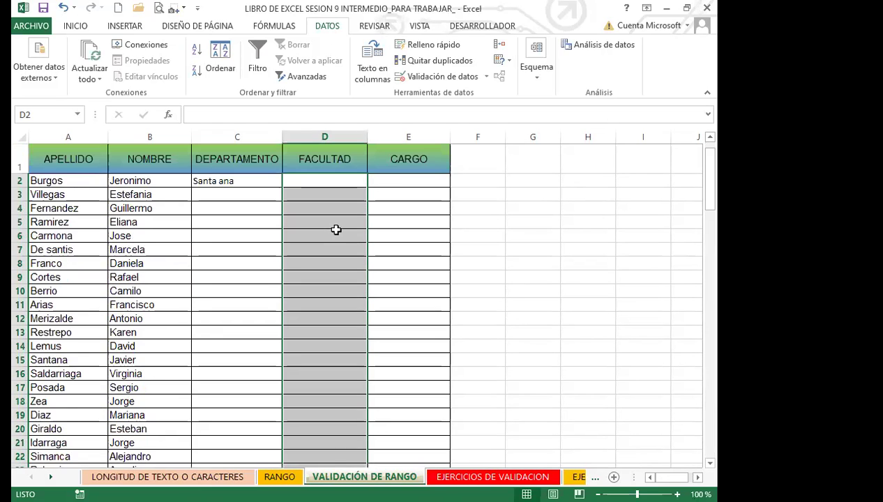
Give the FACULTAD cells Lista data validation with source =FACULTAD
click(486, 76)
click(431, 91)
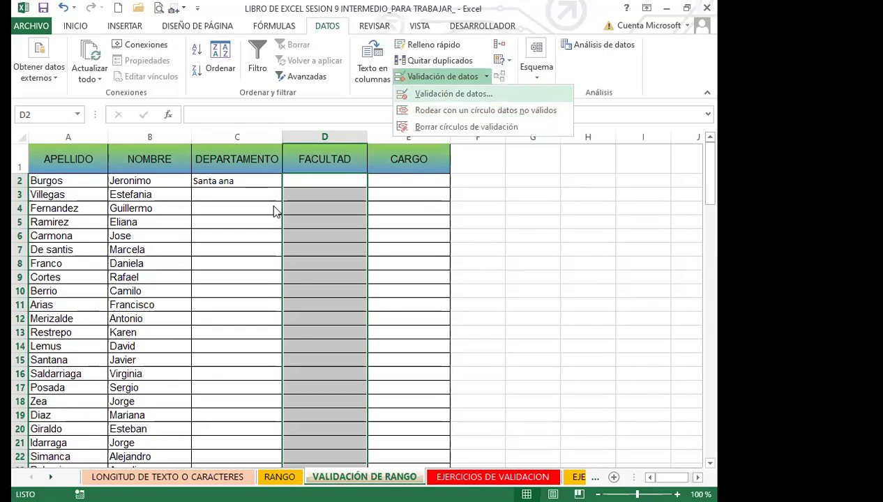
click(413, 204)
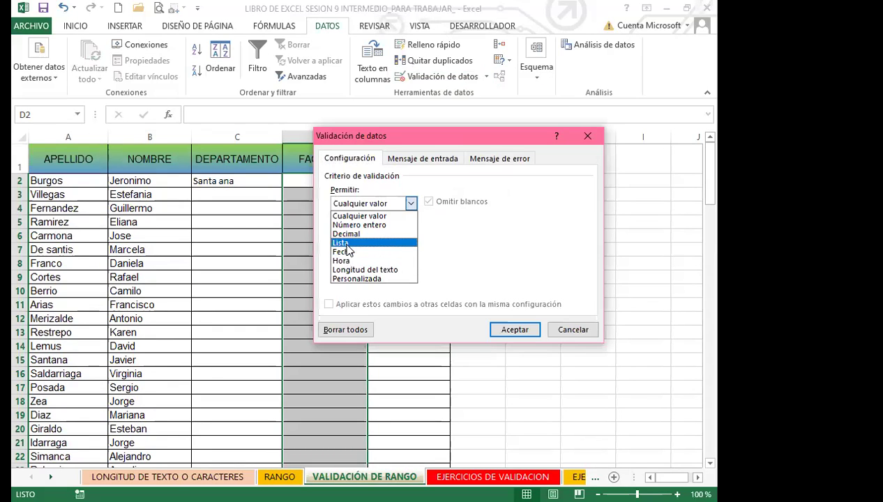
click(355, 241)
click(351, 261)
text(=)
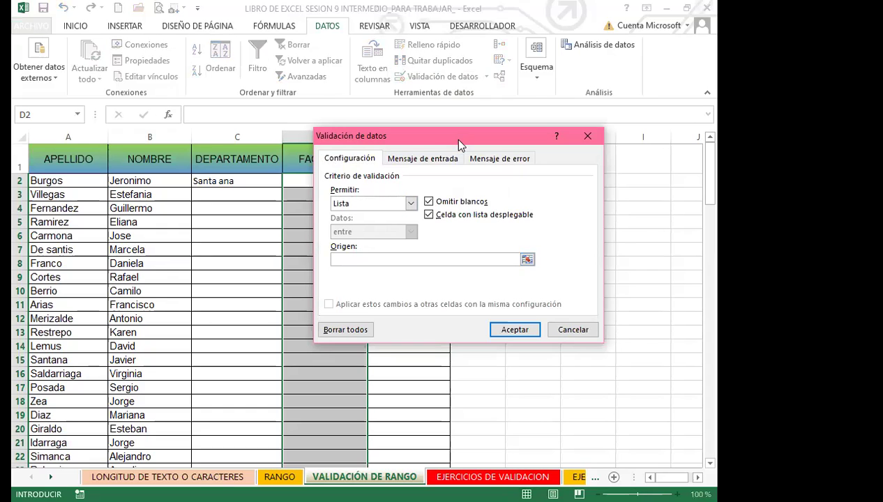
drag(458, 138, 439, 204)
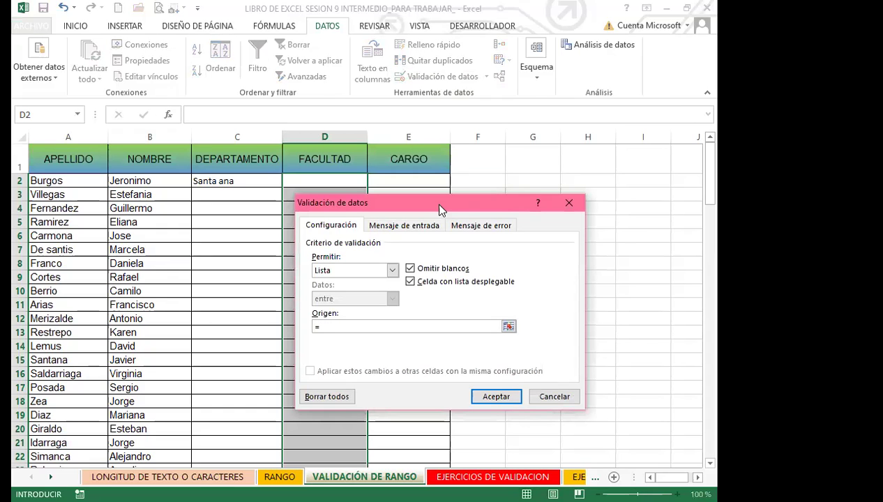
text(FACULTAD)
click(497, 398)
Select the CARGO cells in column E from E2 down to the last employee row
drag(419, 183, 409, 416)
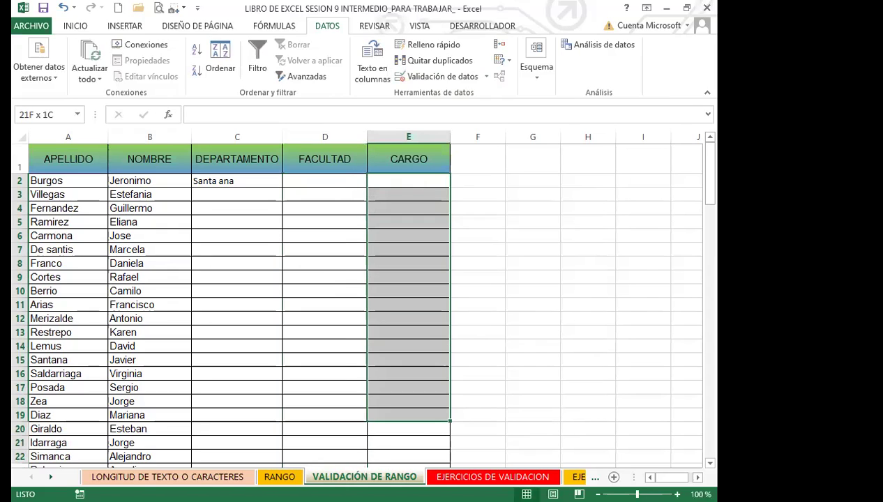
drag(409, 446, 414, 405)
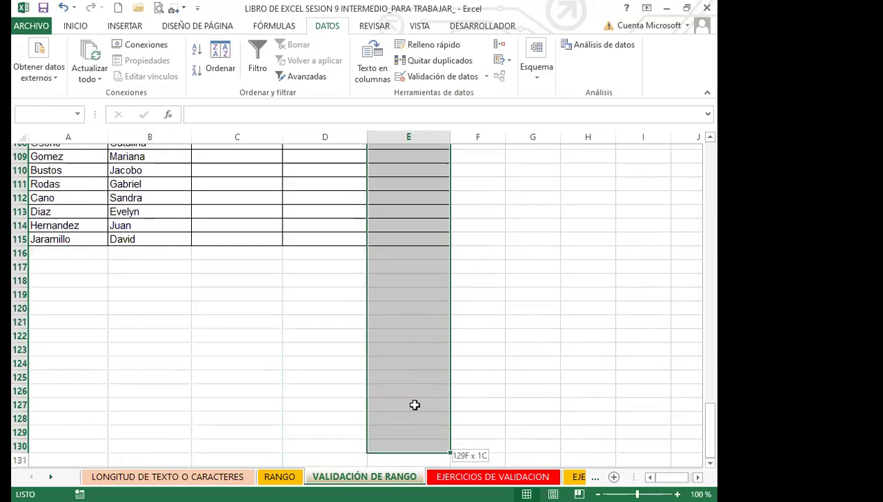
scroll(422, 209, up, 20)
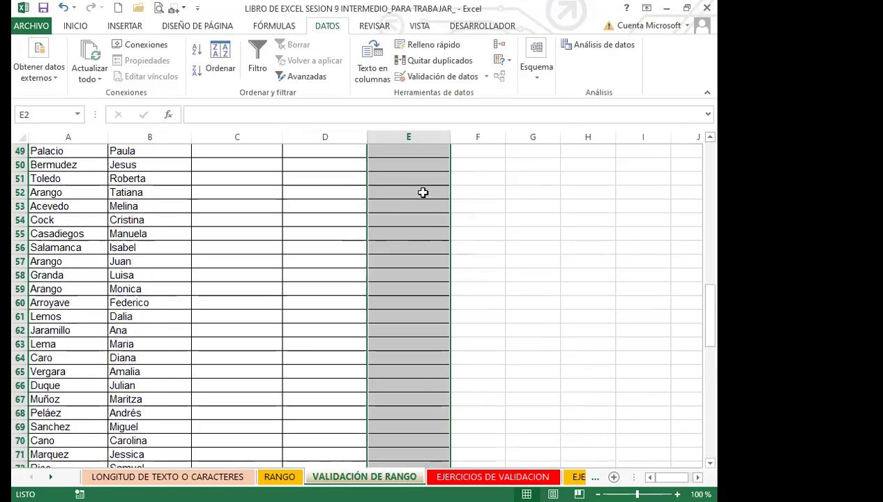
Give the CARGO cells Lista data validation with source =CARGO
click(486, 76)
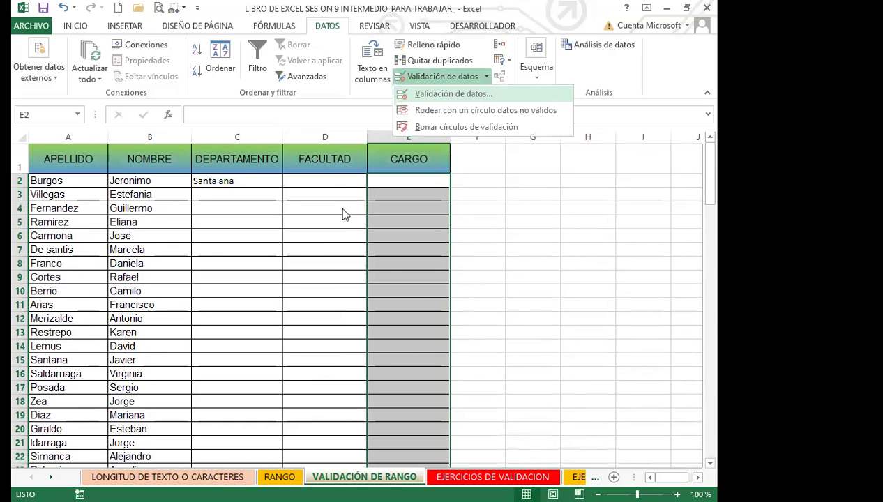
key(Return)
click(392, 271)
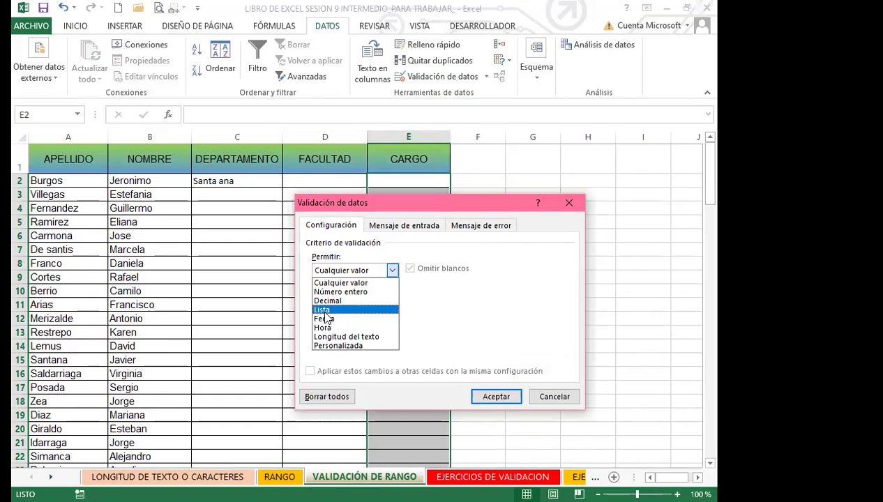
click(323, 310)
click(337, 325)
text(=CARGO)
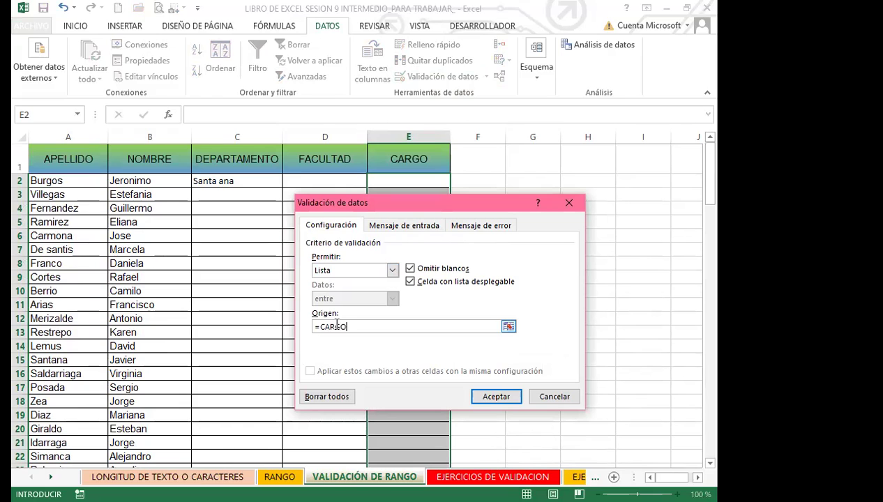
click(492, 398)
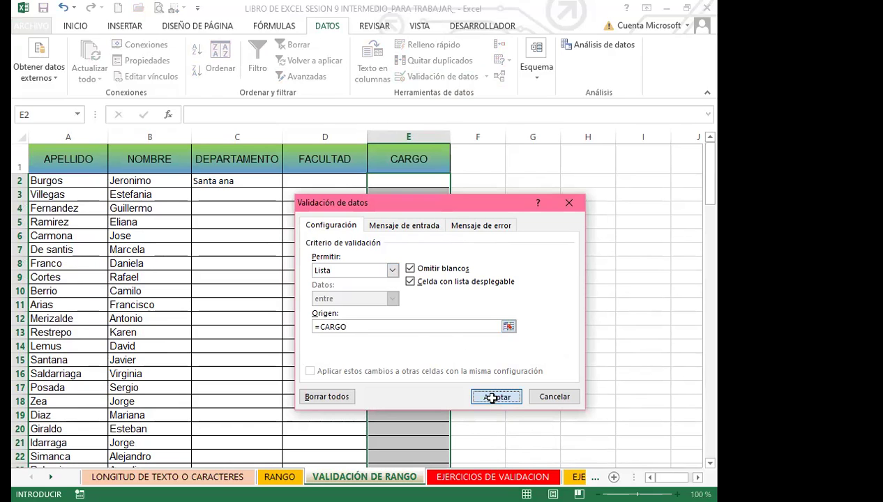
click(293, 182)
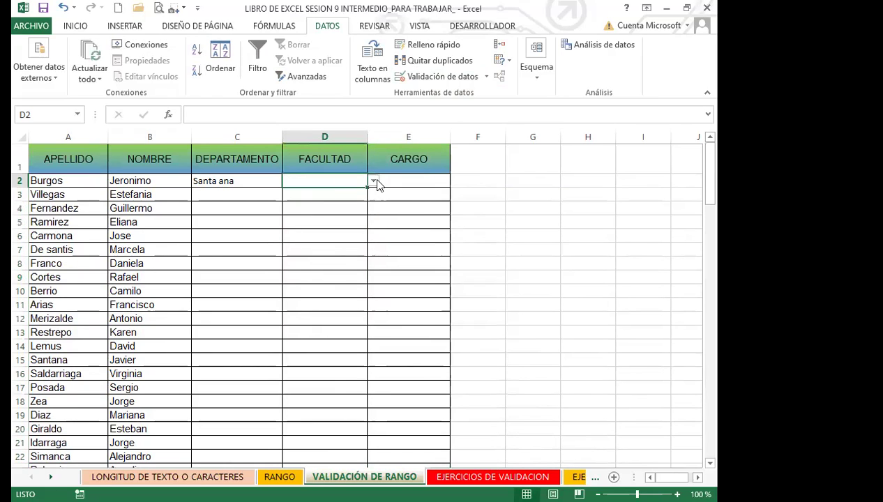
Pick Medicina for D2 and Docente for E2 from their dropdowns
click(374, 181)
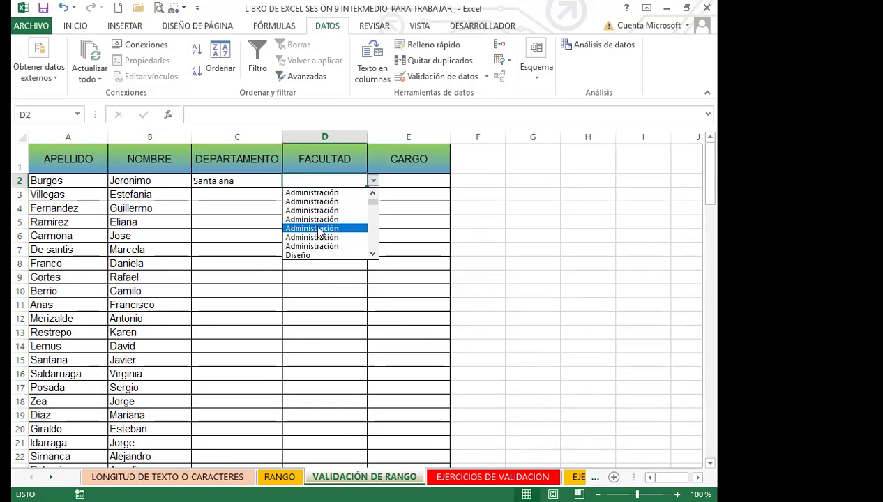
drag(376, 205, 377, 229)
click(359, 228)
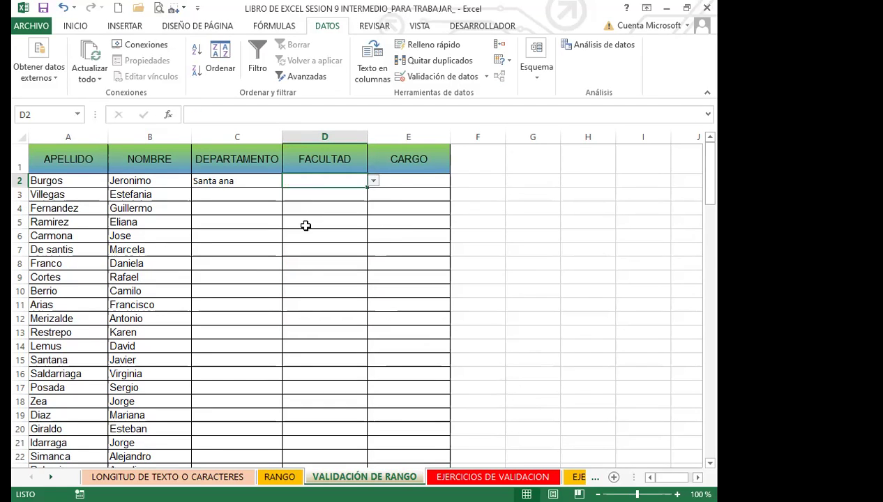
click(424, 179)
click(456, 180)
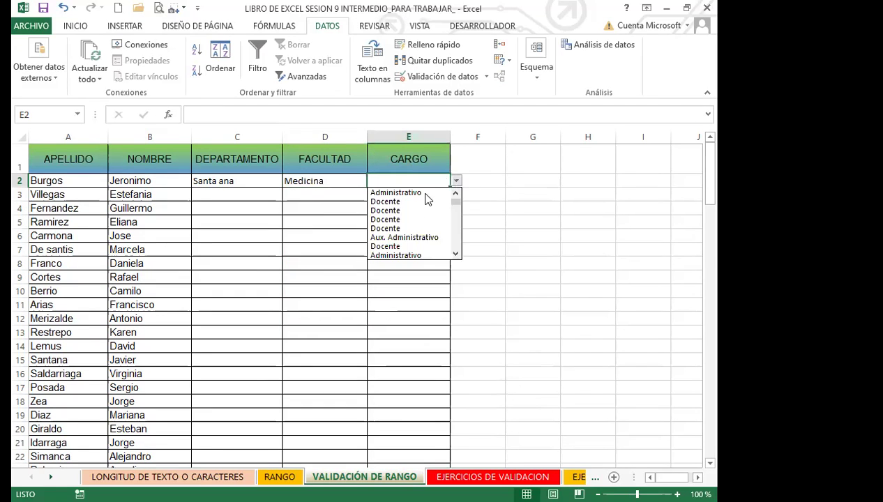
click(386, 211)
click(496, 233)
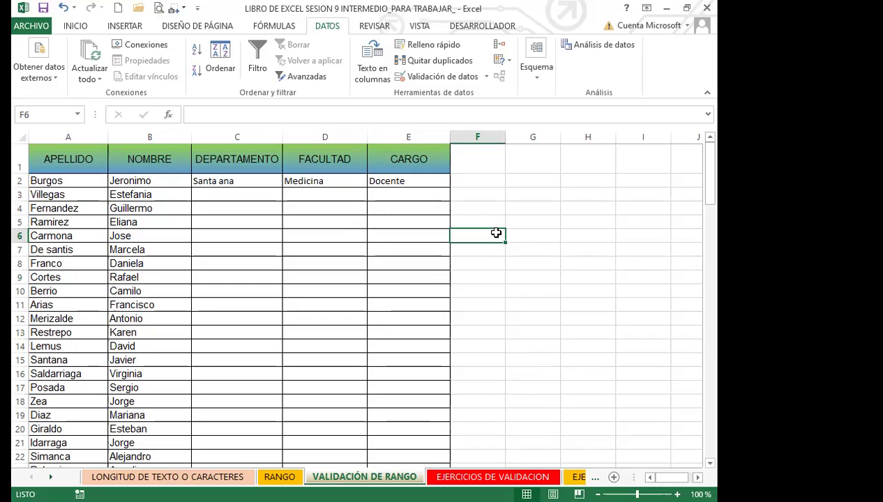
Fill row 3 with Ahuachapán, Administración and Administrativo from the dropdowns
click(256, 192)
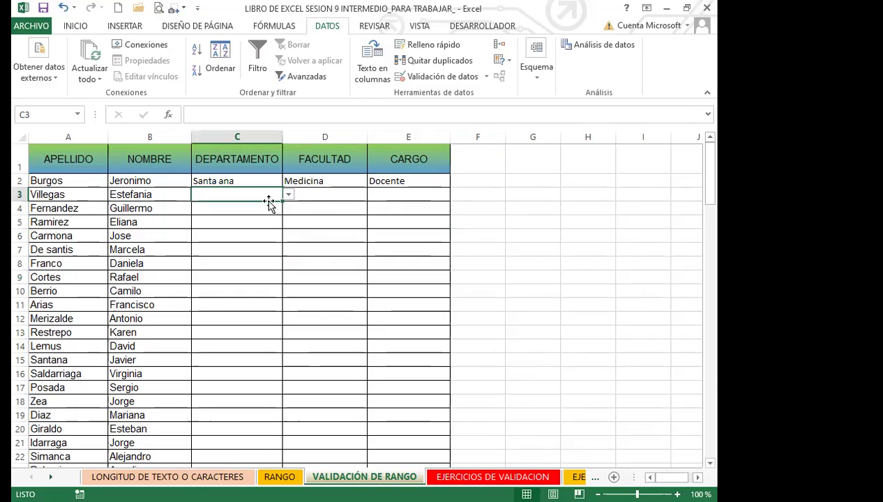
click(288, 195)
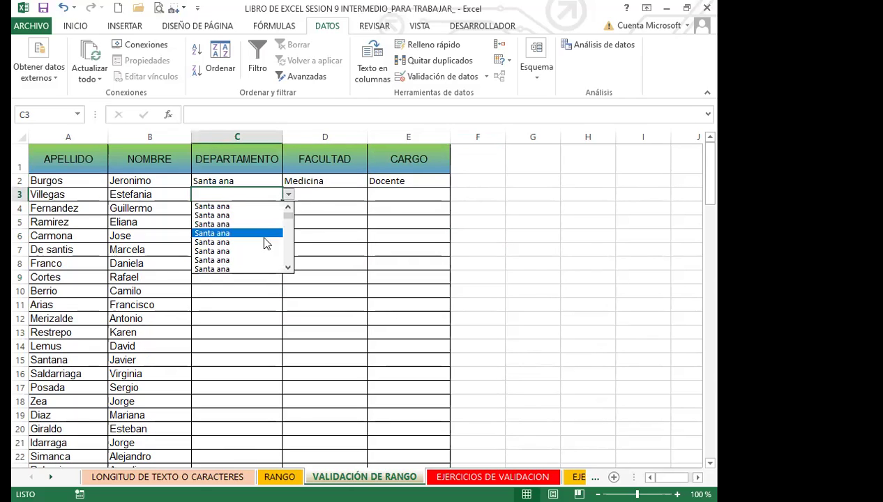
drag(288, 215, 291, 274)
click(201, 242)
click(335, 195)
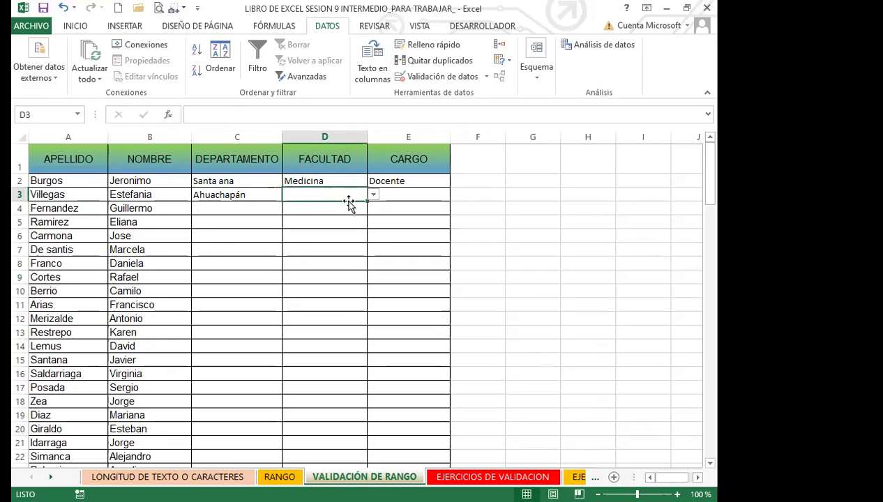
click(373, 196)
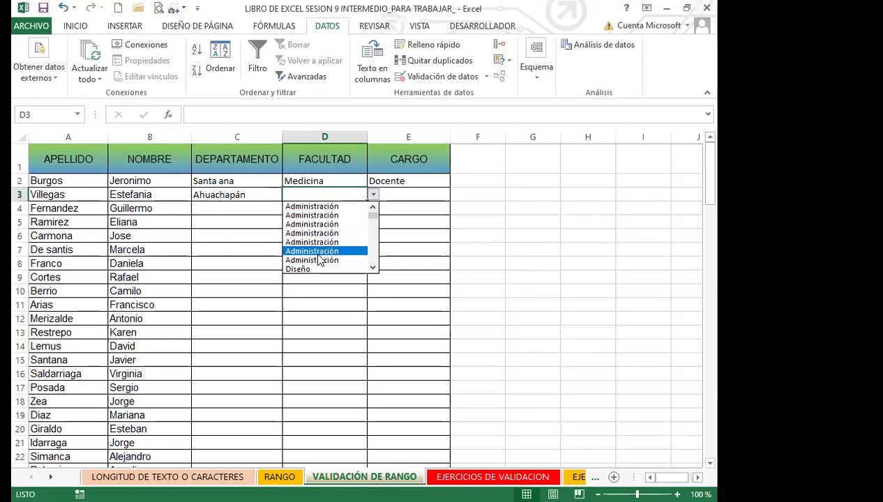
click(314, 252)
click(412, 197)
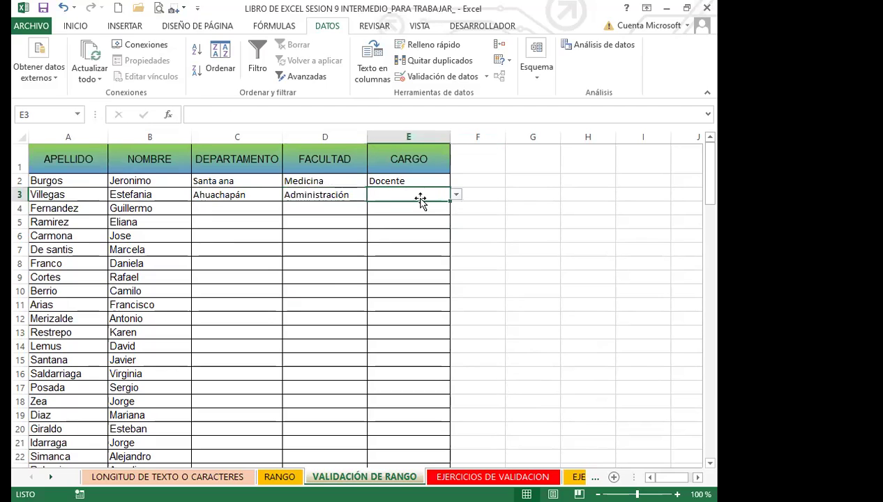
click(455, 195)
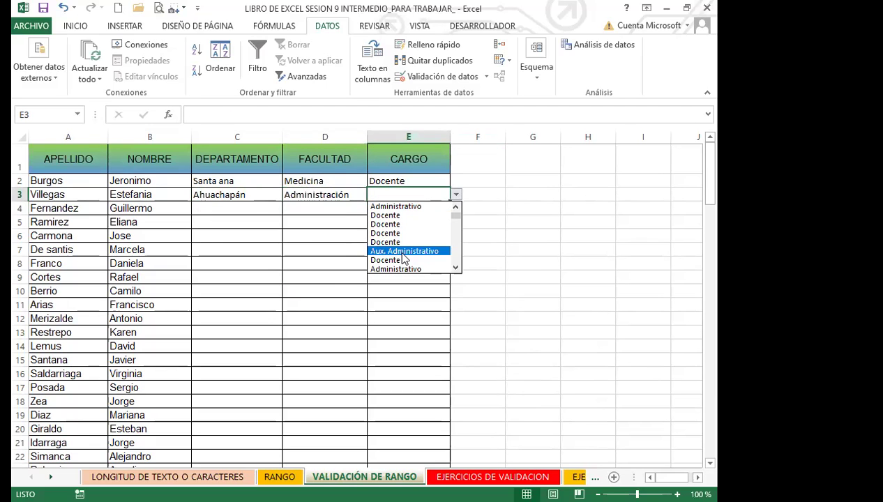
click(392, 260)
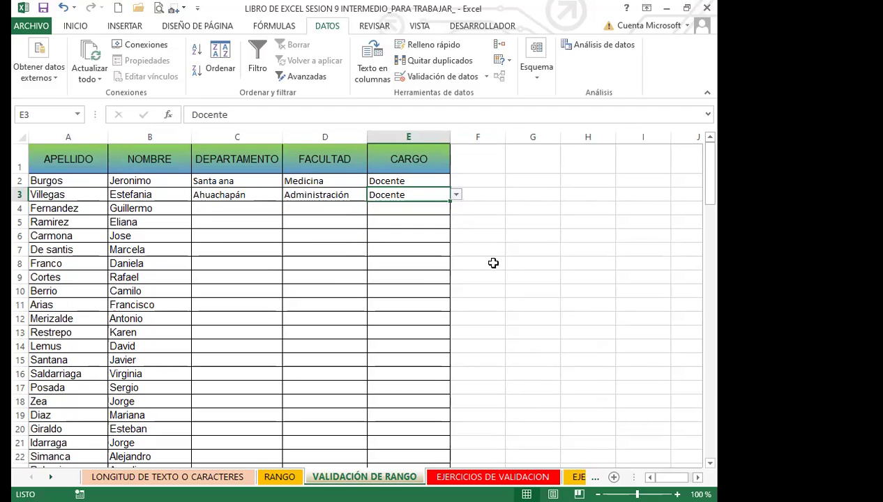
click(455, 195)
click(396, 259)
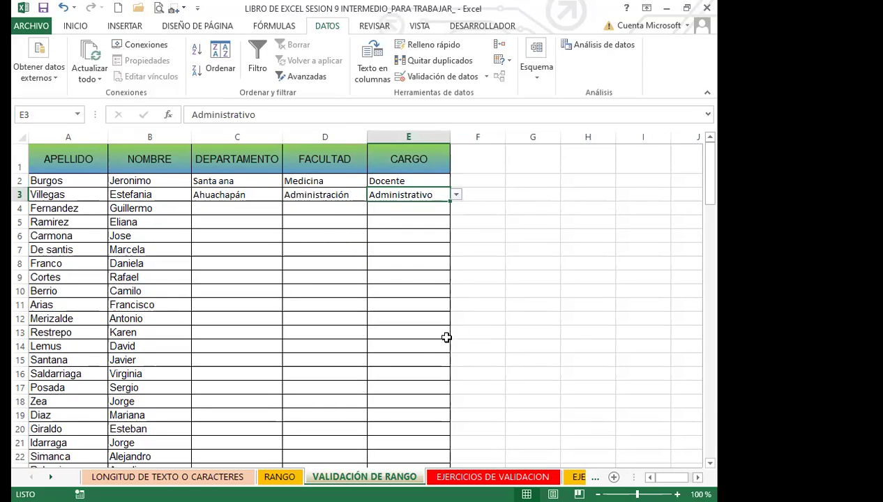
scroll(187, 314, down, 10)
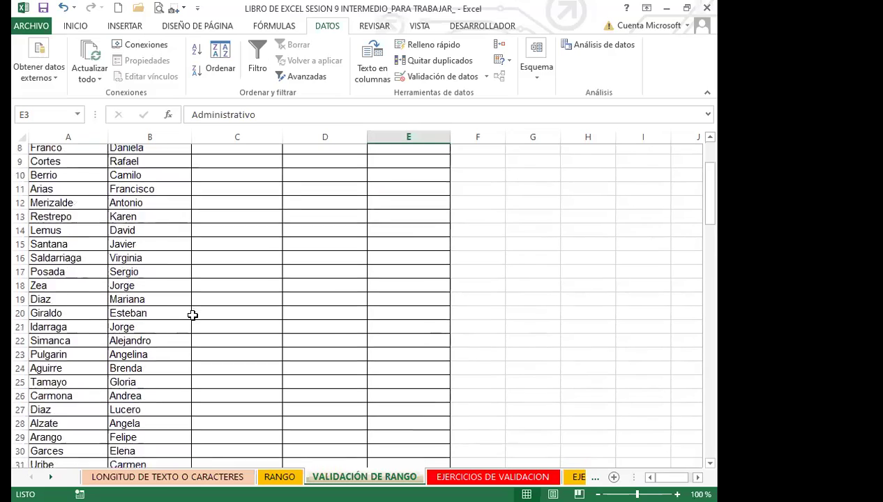
scroll(192, 316, down, 20)
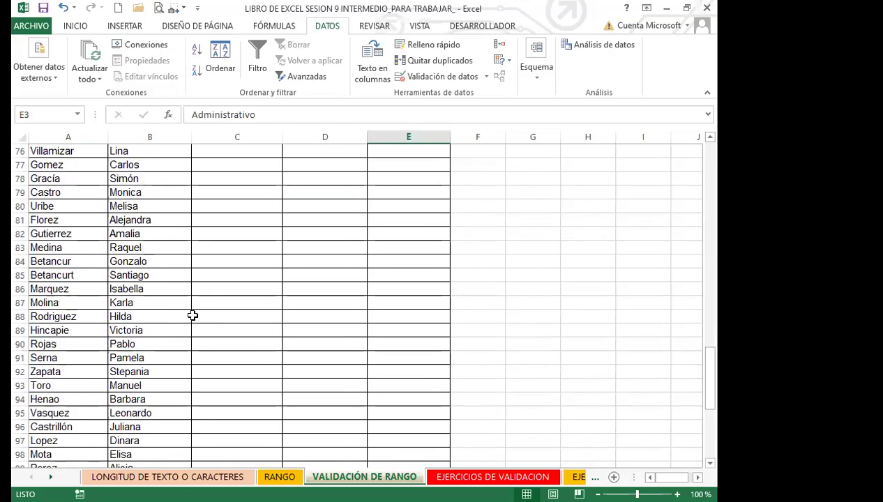
scroll(194, 316, up, 13)
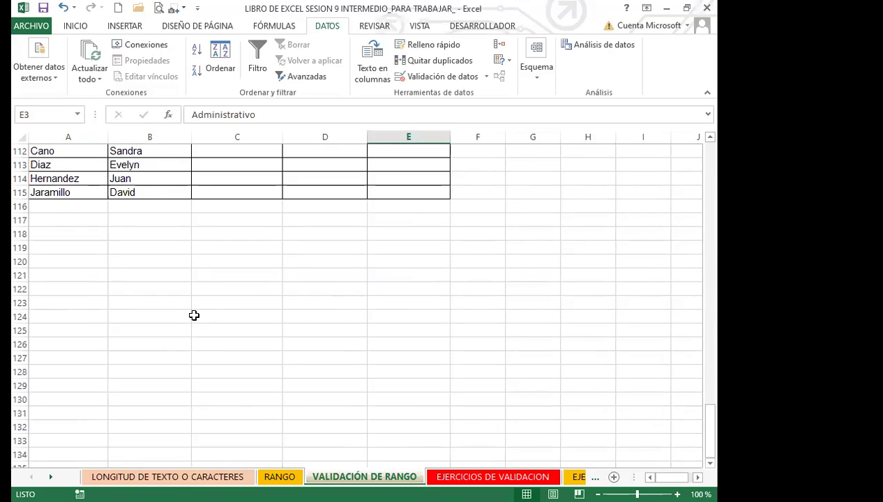
scroll(194, 316, up, 20)
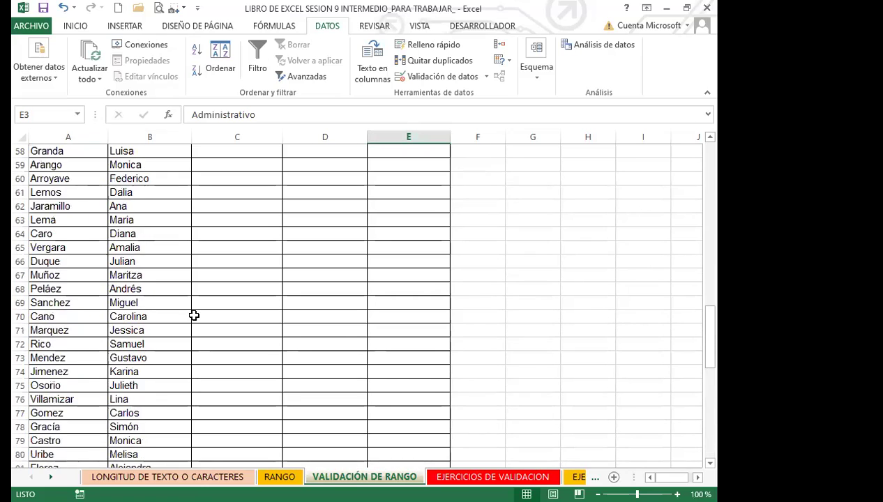
scroll(194, 316, up, 4)
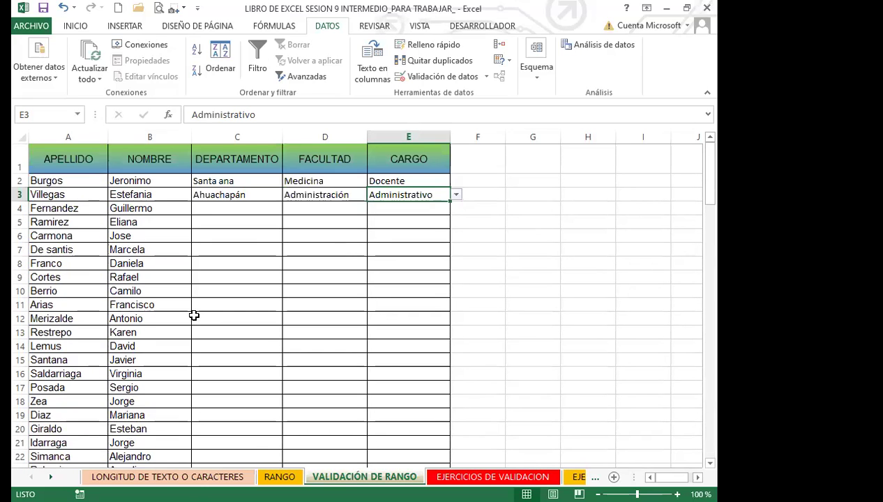
click(253, 194)
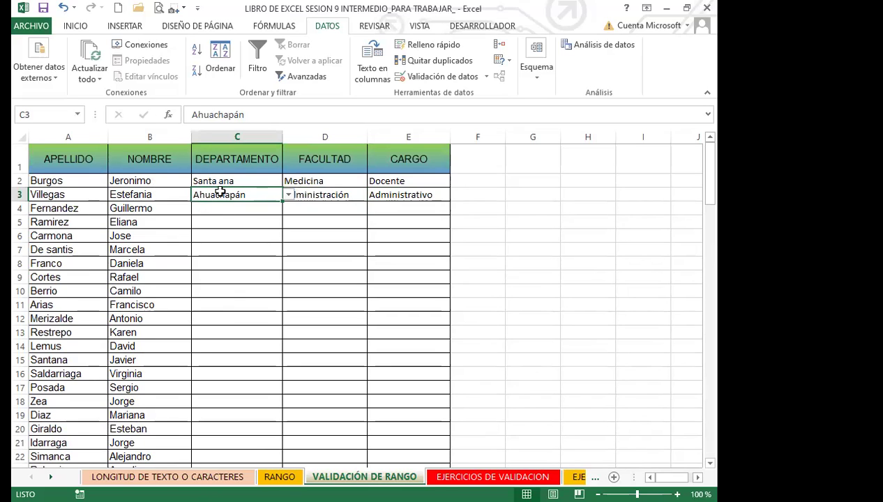
click(196, 209)
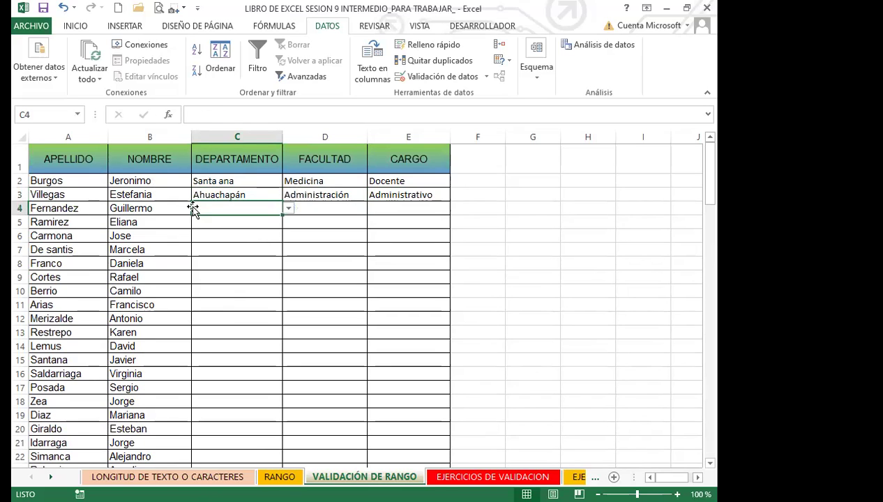
click(258, 249)
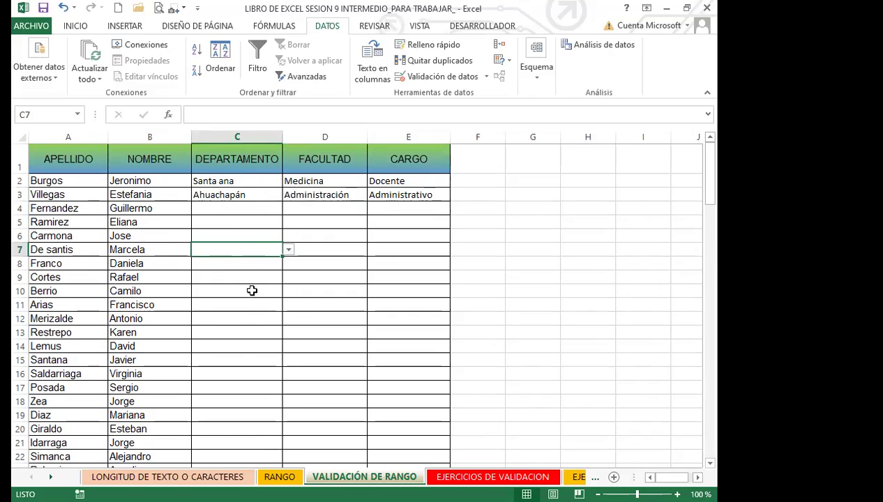
click(241, 369)
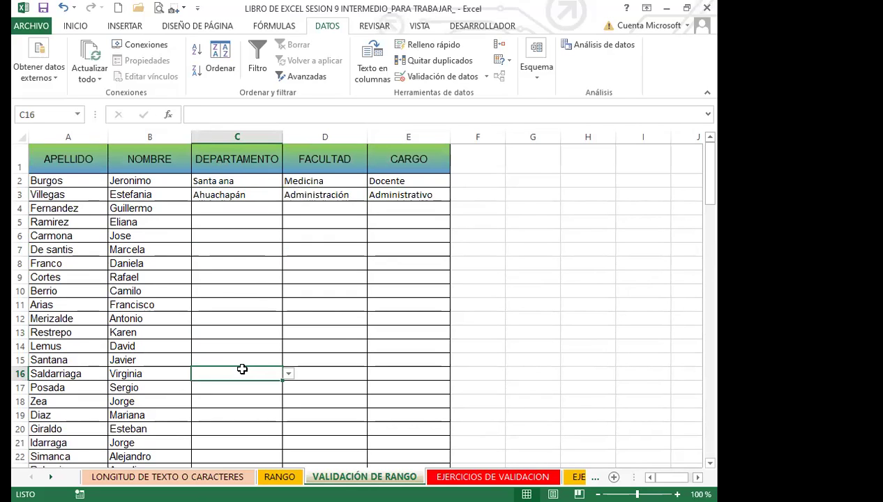
click(321, 279)
click(401, 288)
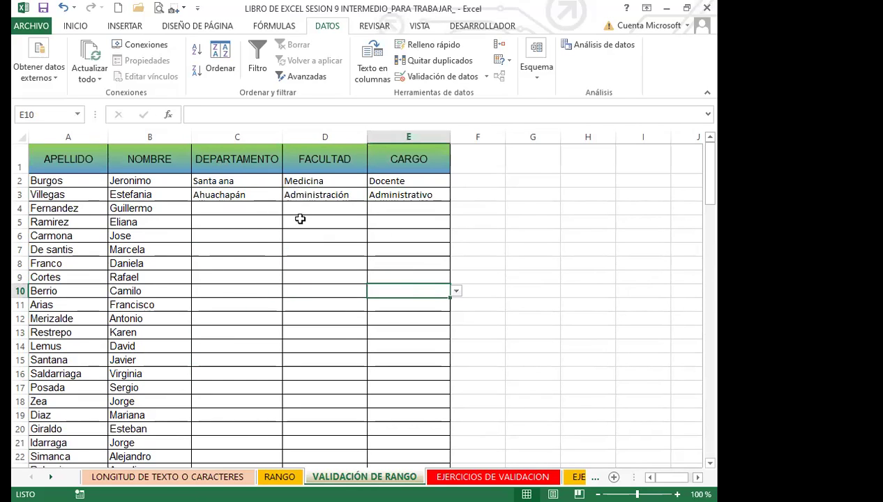
click(203, 232)
click(237, 279)
click(310, 318)
click(401, 358)
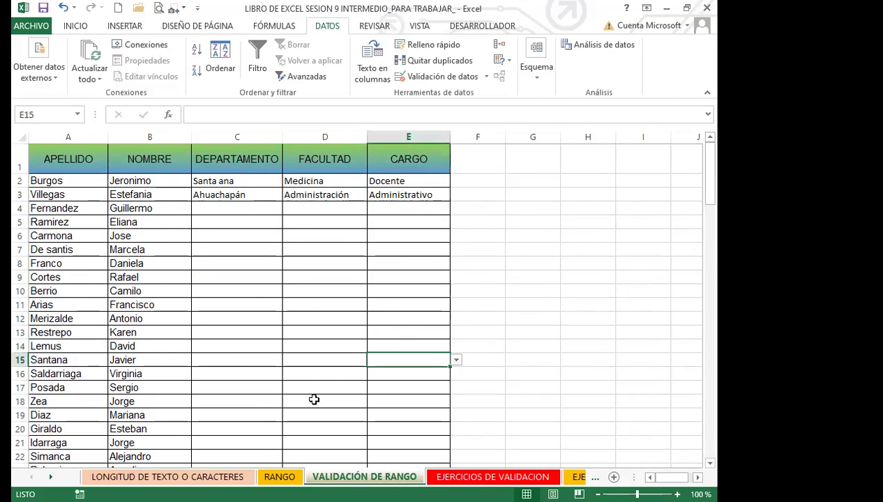
click(254, 398)
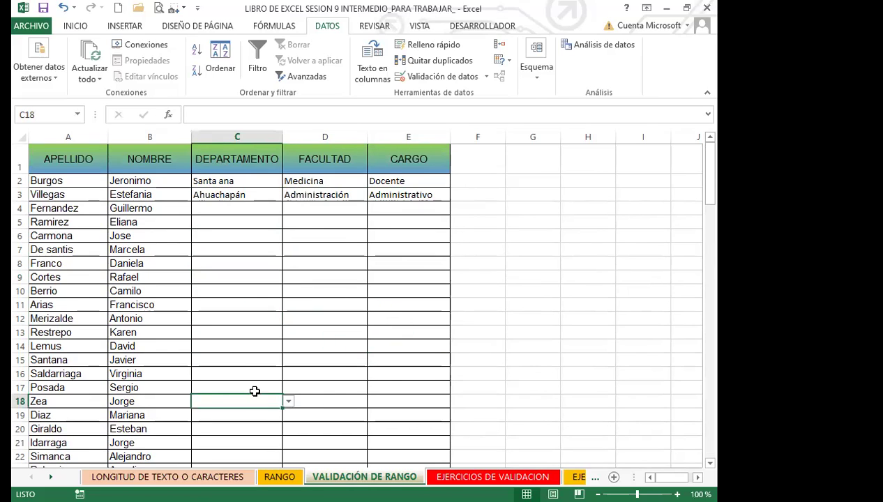
click(233, 373)
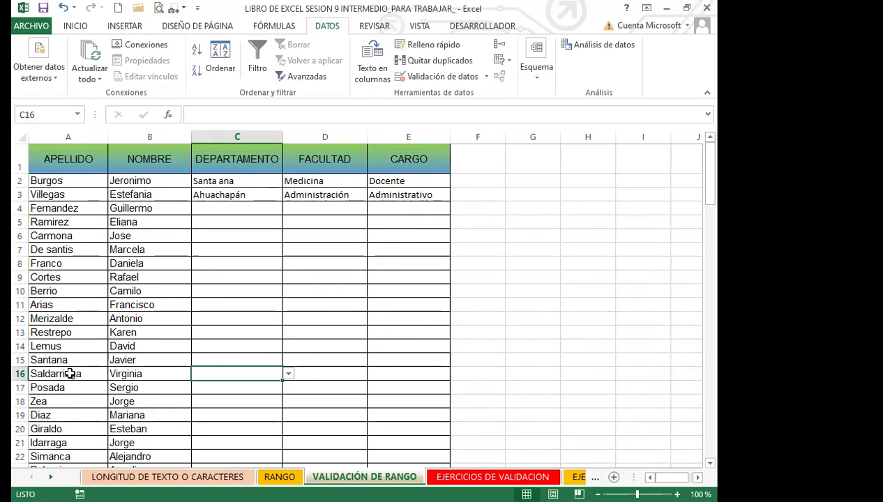
click(288, 374)
key(Escape)
scroll(523, 340, down, 3)
click(288, 233)
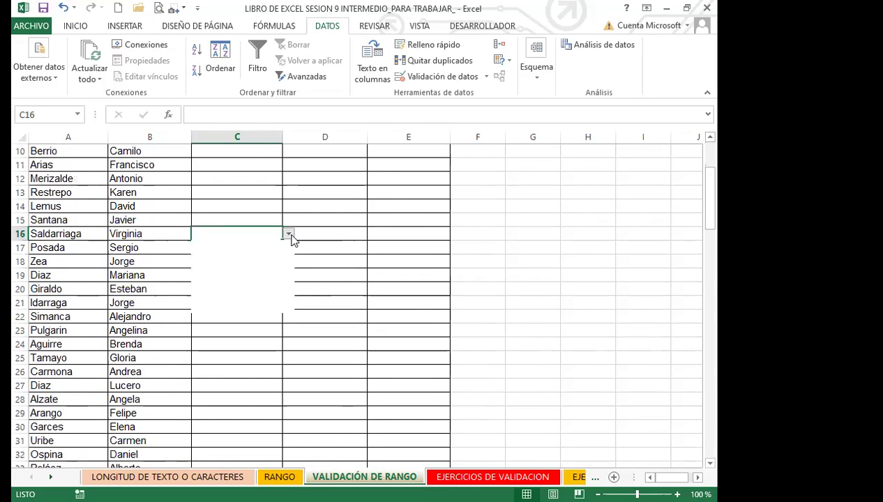
key(Escape)
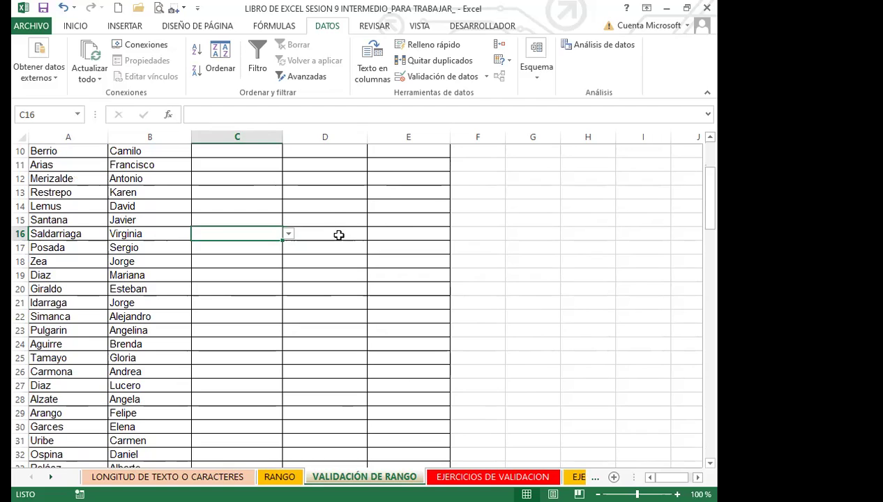
click(349, 236)
click(249, 294)
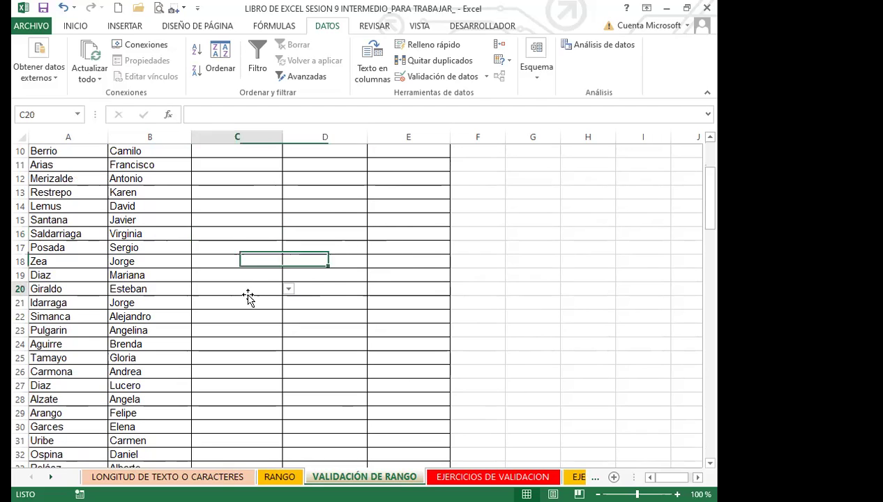
scroll(202, 310, up, 3)
click(333, 198)
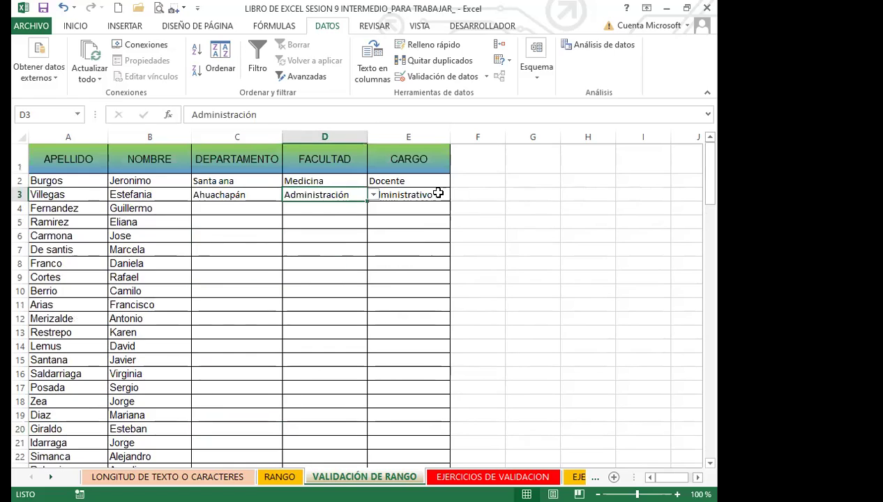
click(480, 199)
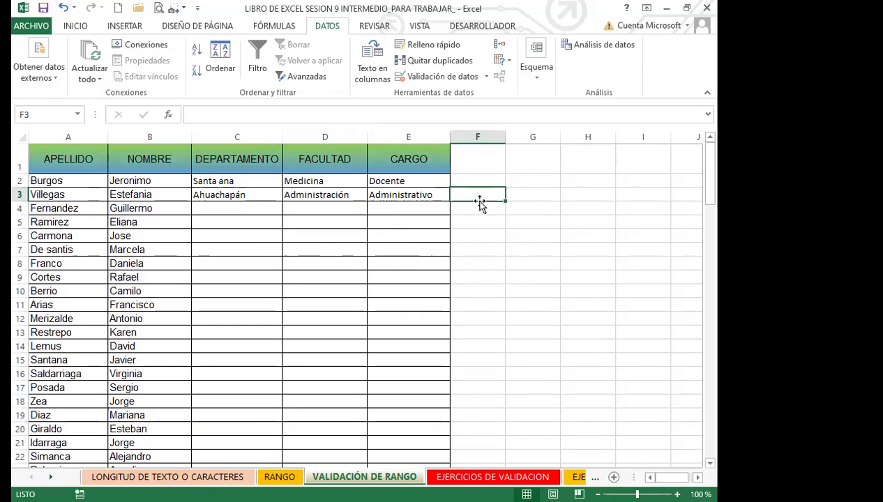
Review the filled VALIDACIÓN DE RANGO cells, then move to the EJERCICIOS DE VALIDACION sheet
click(487, 239)
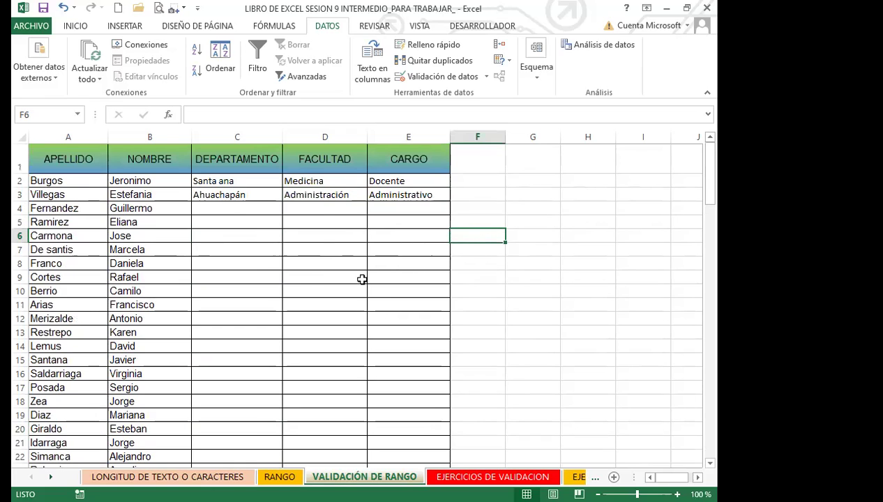
click(464, 288)
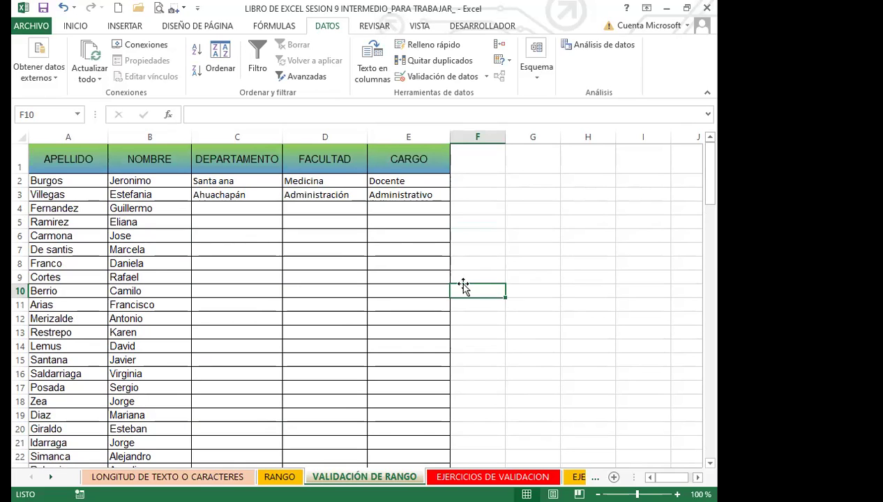
click(401, 208)
click(468, 249)
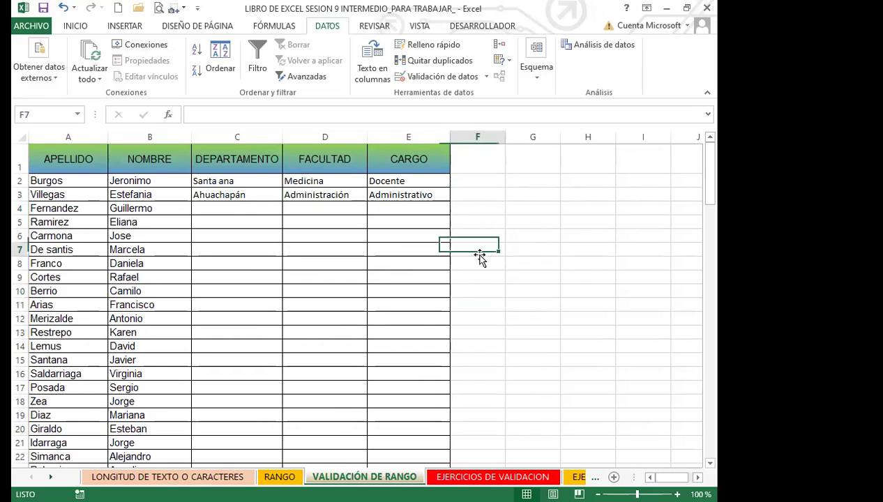
scroll(230, 337, down, 3)
scroll(230, 336, down, 18)
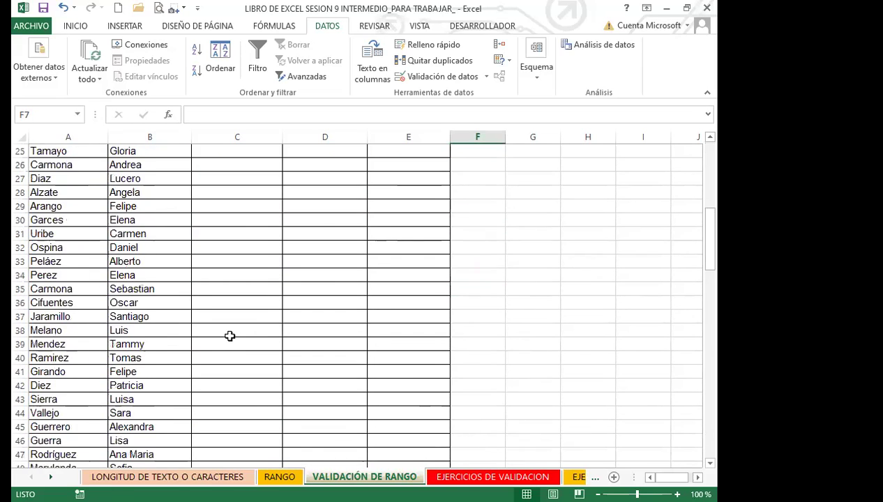
scroll(229, 336, down, 5)
scroll(230, 335, up, 20)
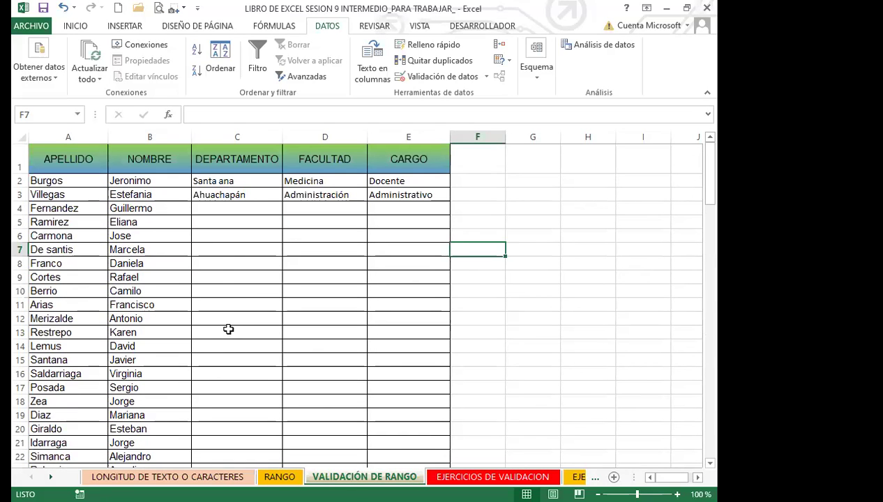
click(243, 159)
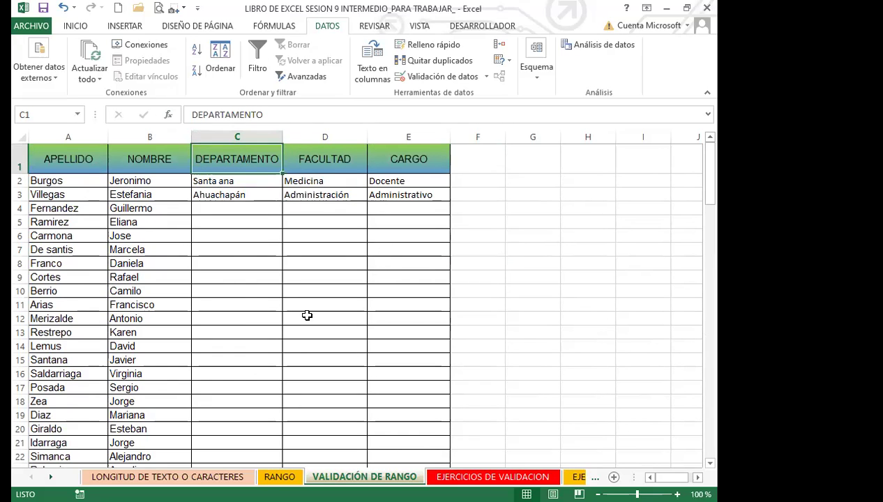
click(469, 279)
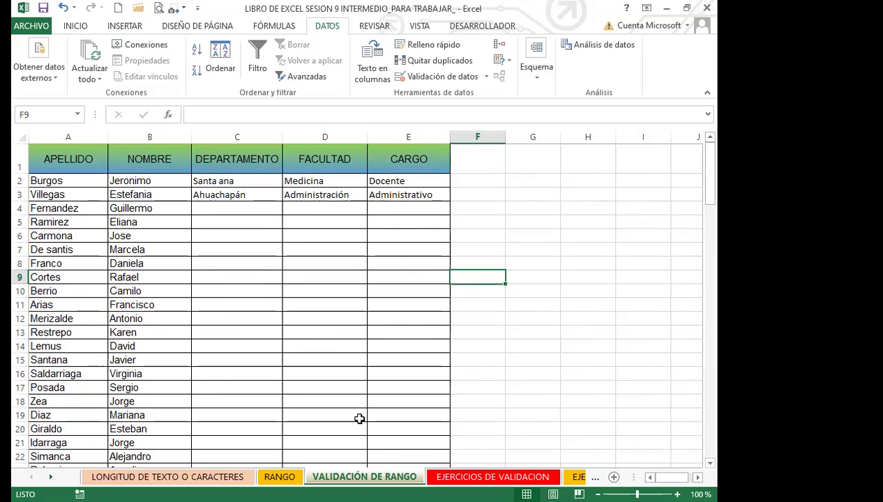
click(459, 478)
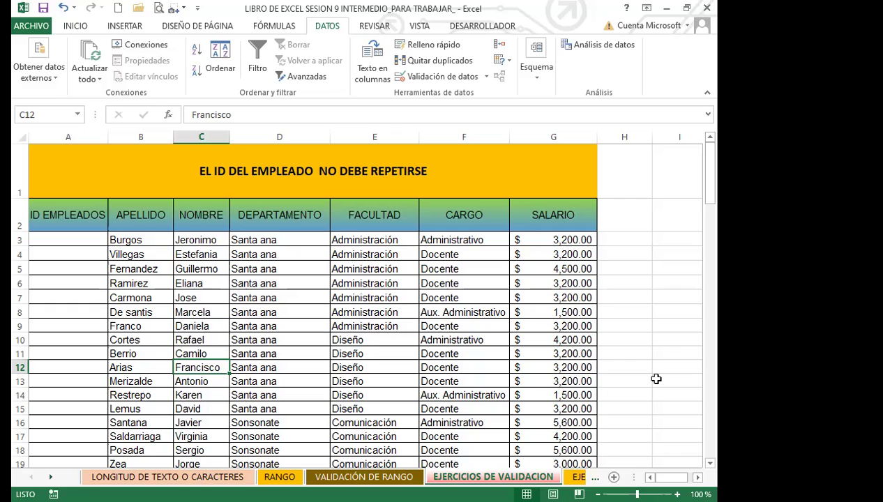
Select the ID EMPLEADOS range A3:A118 and scroll back to the top
click(59, 313)
drag(77, 240, 70, 438)
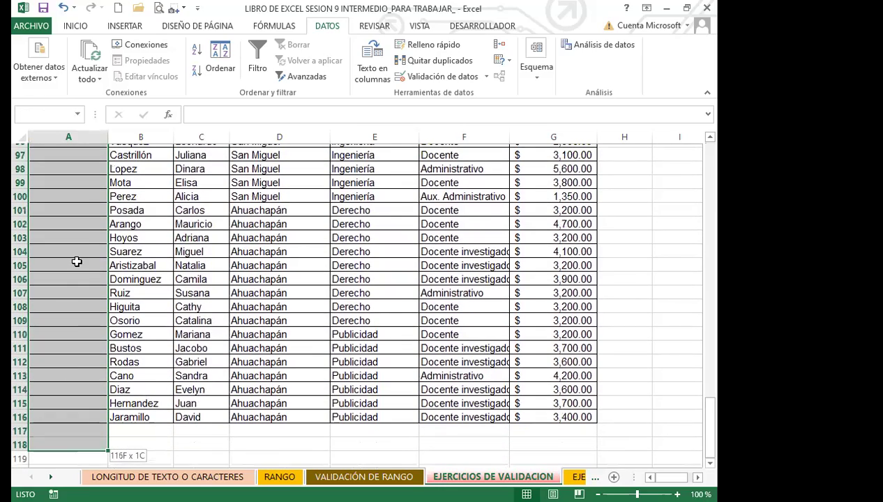
scroll(239, 296, down, 4)
scroll(277, 304, up, 5)
scroll(277, 304, up, 20)
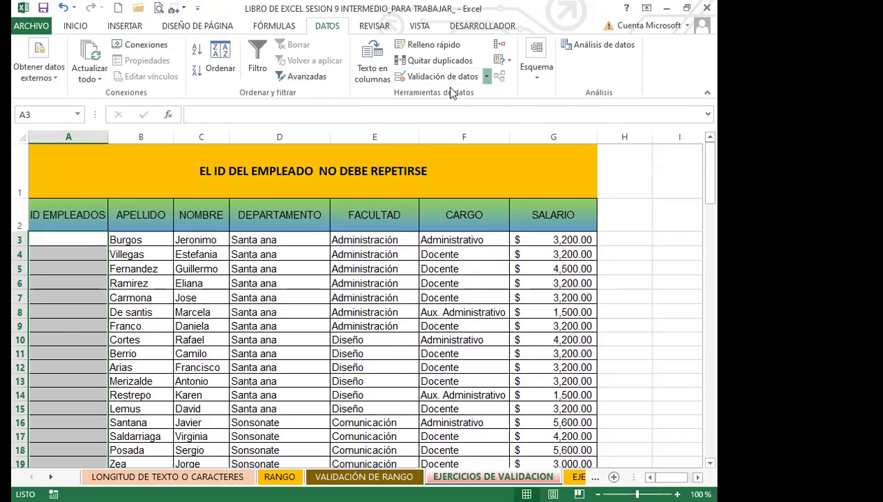
Open Validación de datos for the ID cells, set Permitir to Personalizada, and focus the Fórmula box
click(486, 76)
click(446, 95)
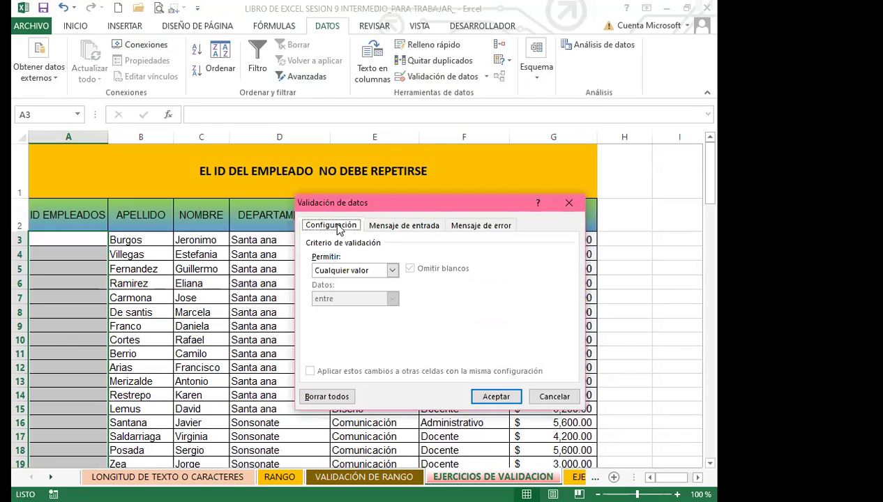
click(392, 270)
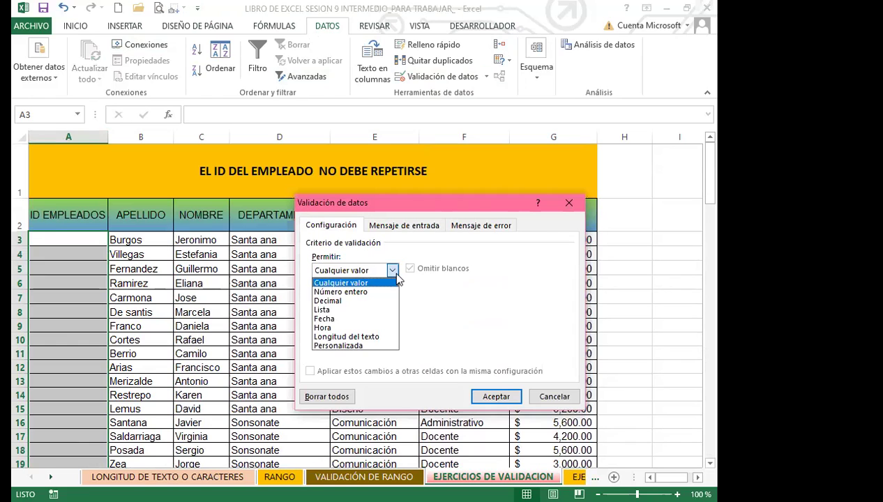
click(340, 346)
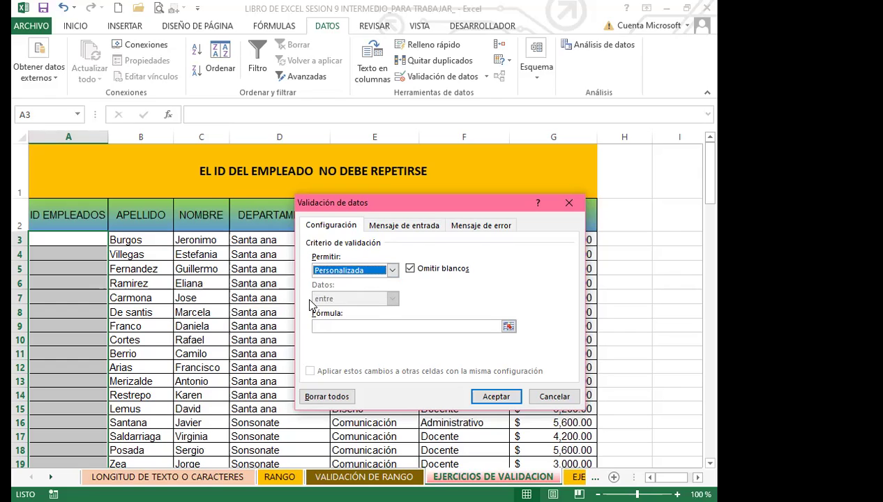
click(320, 326)
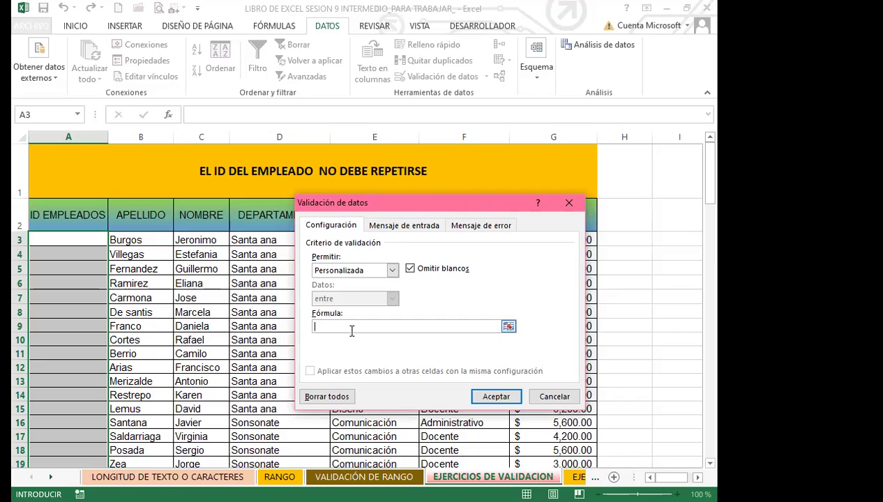
Start the custom validation formula as =CONTAR.SI(A3:A116 over the ID EMPLEADOS column
text(=)
text(CONTAR.SI()
key(BackSpace)
text(()
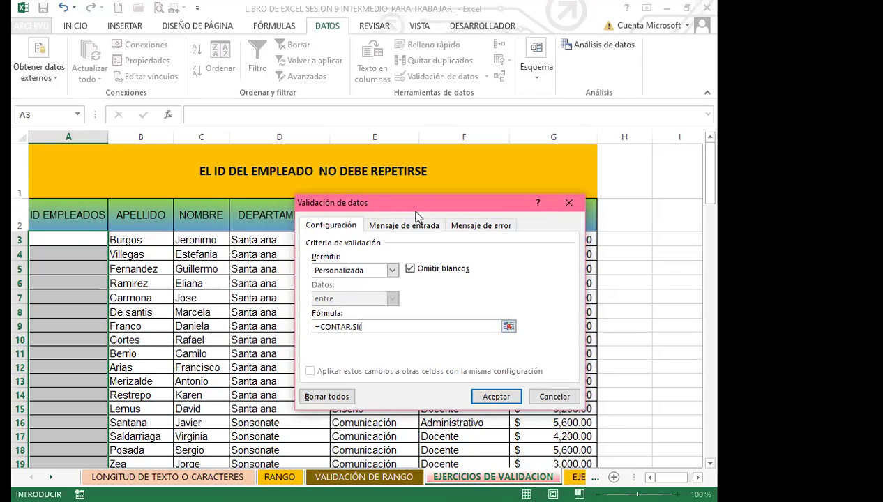
drag(418, 203, 458, 150)
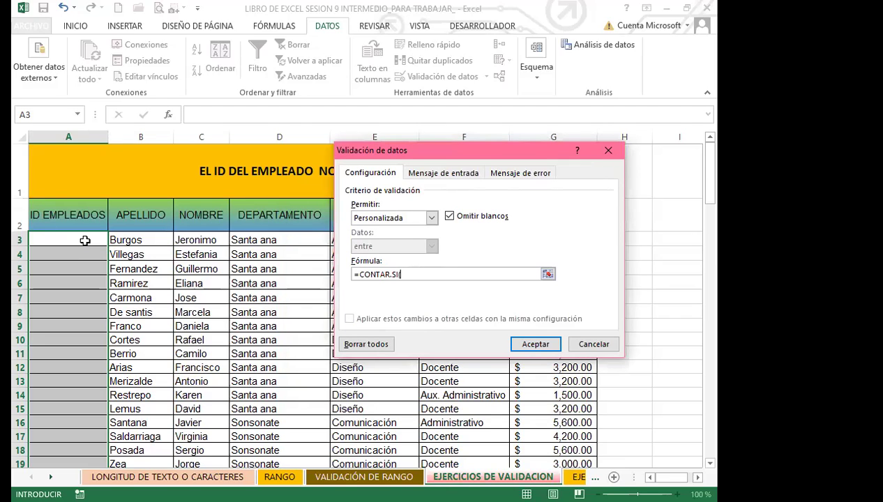
click(71, 239)
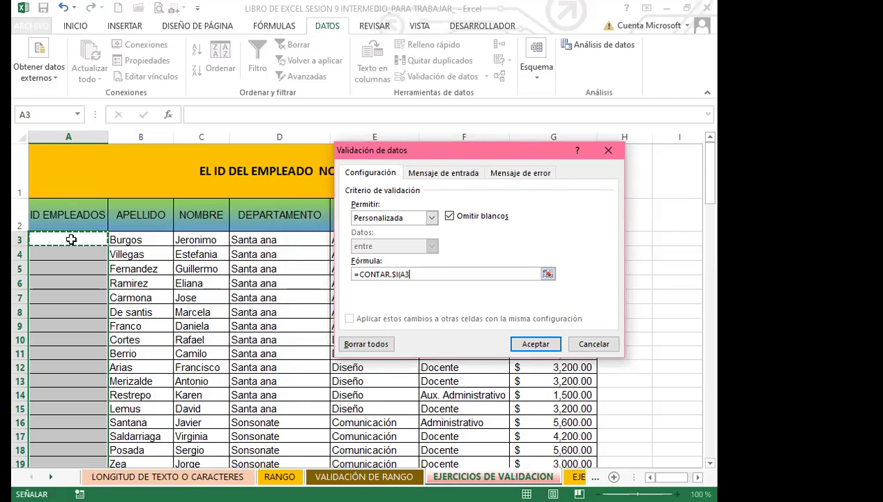
drag(71, 238, 81, 170)
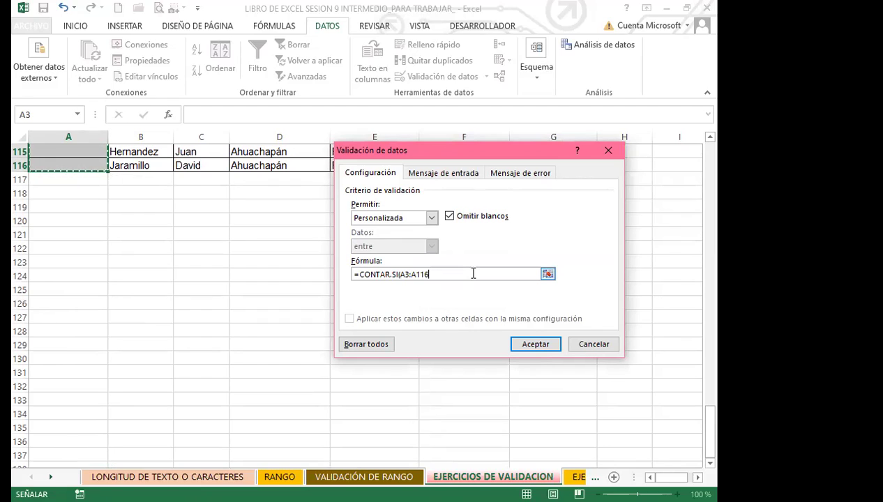
scroll(154, 299, up, 13)
scroll(180, 251, up, 20)
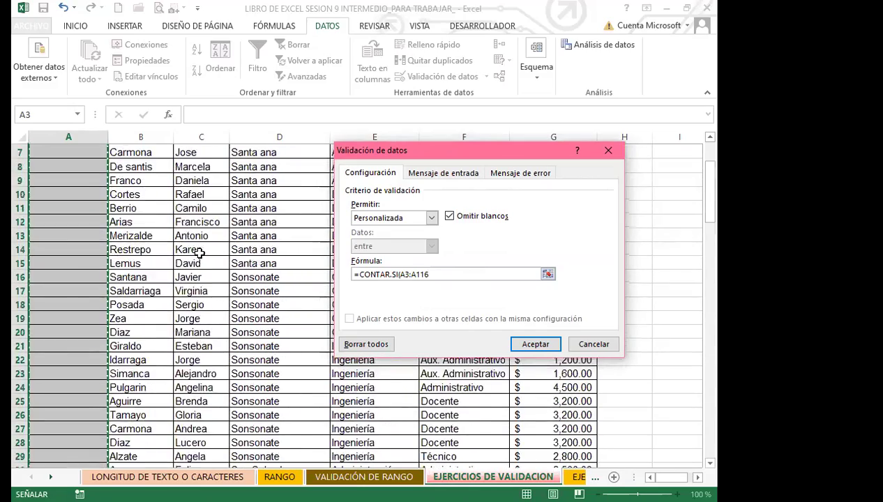
scroll(199, 253, up, 2)
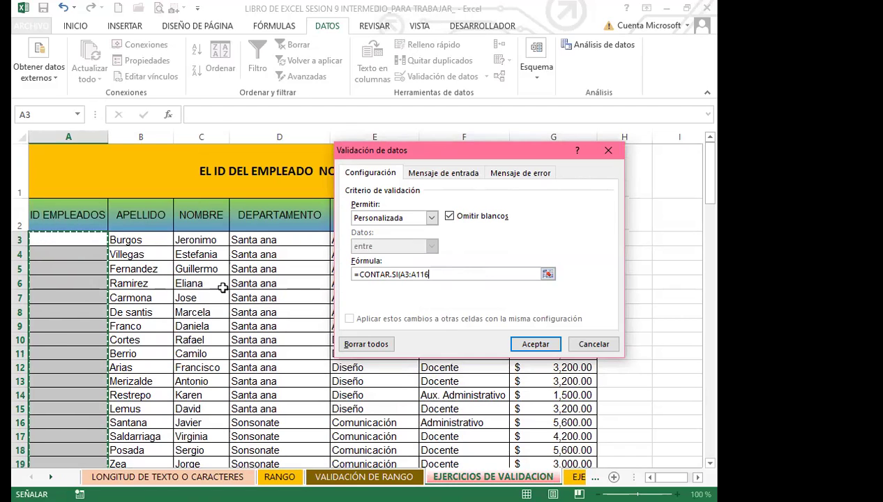
Complete and confirm the rule =CONTAR.SI($A$3:$A$116;A3)=1 with an absolute range
key(F4)
text(;)
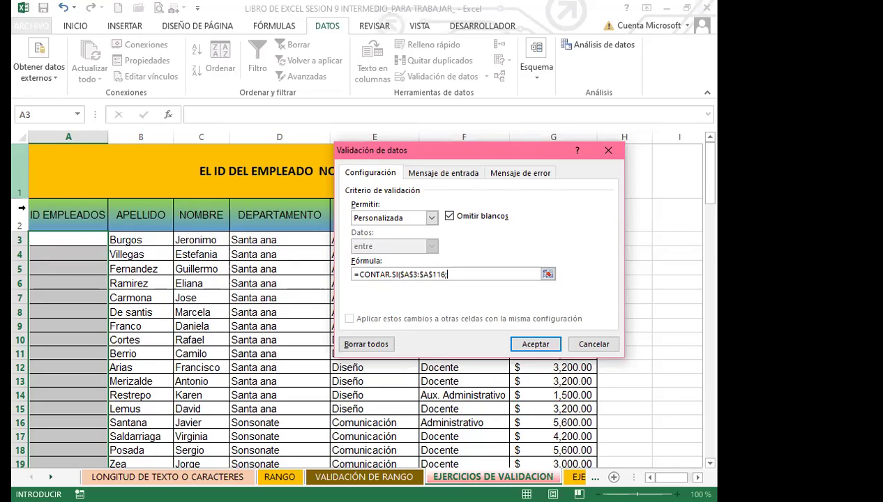
click(69, 239)
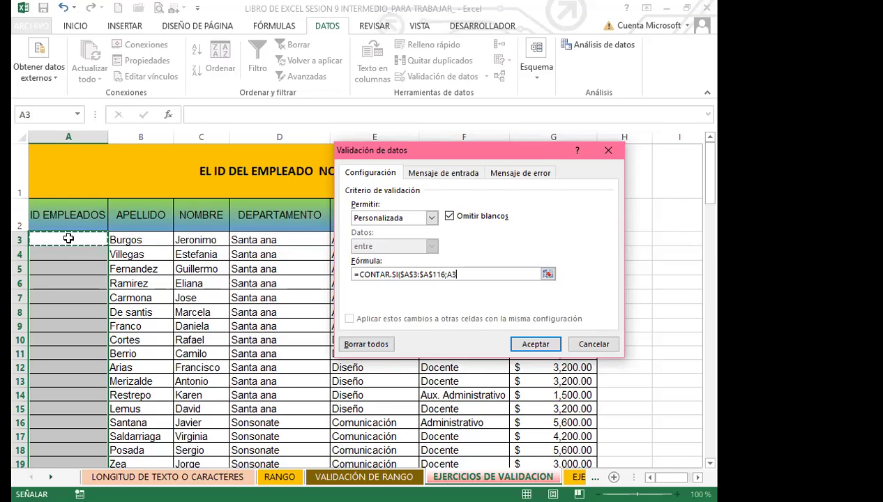
text())
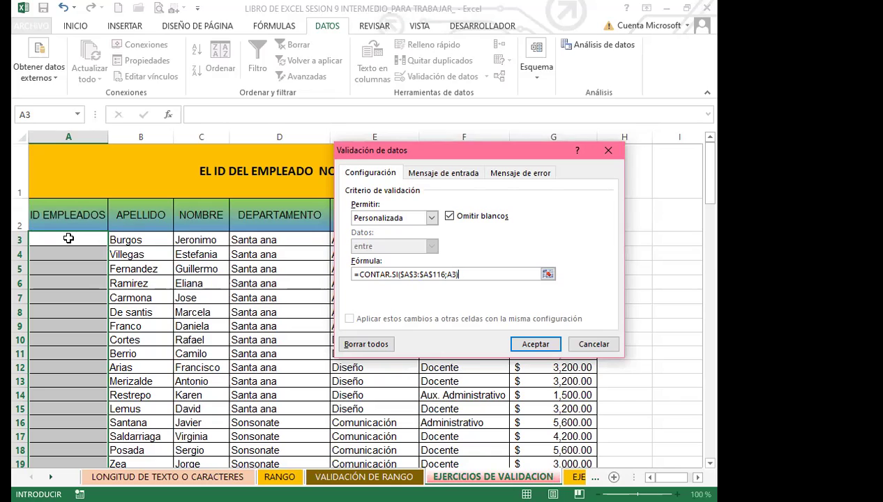
text(=1)
click(535, 347)
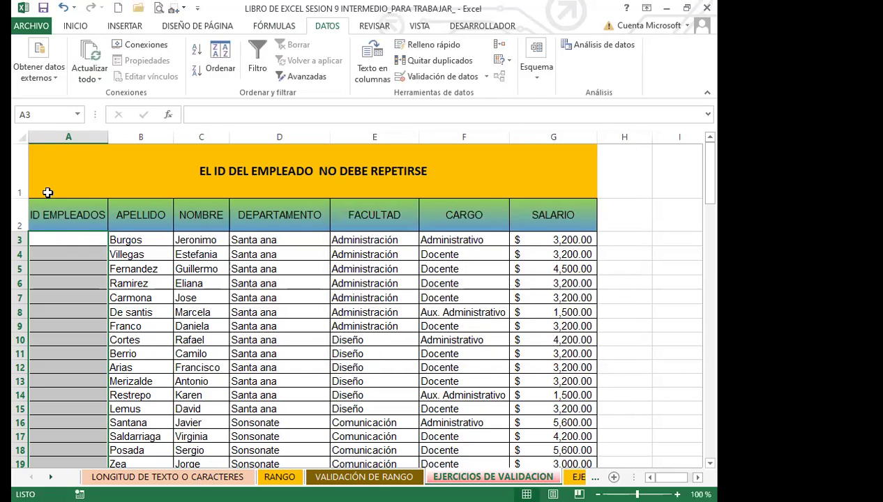
Enter employee IDs 2201, 2203 and 2204 in A3:A5
click(68, 238)
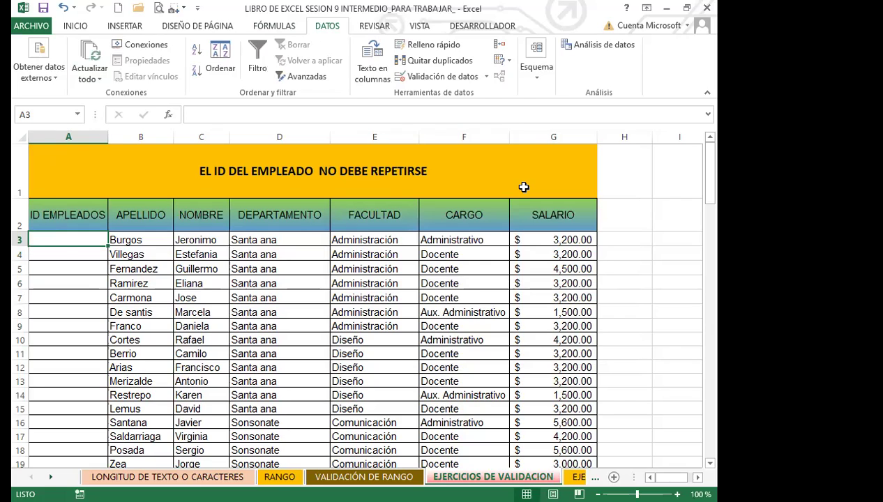
text(22)
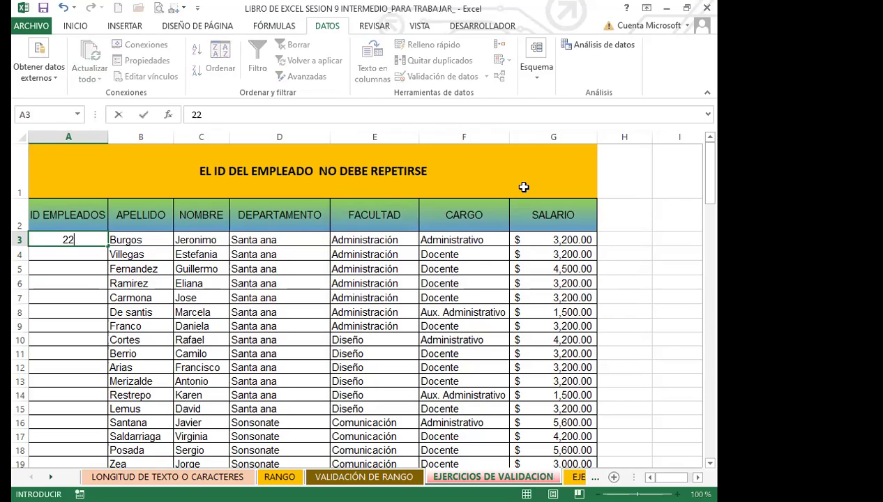
text(01)
key(Return)
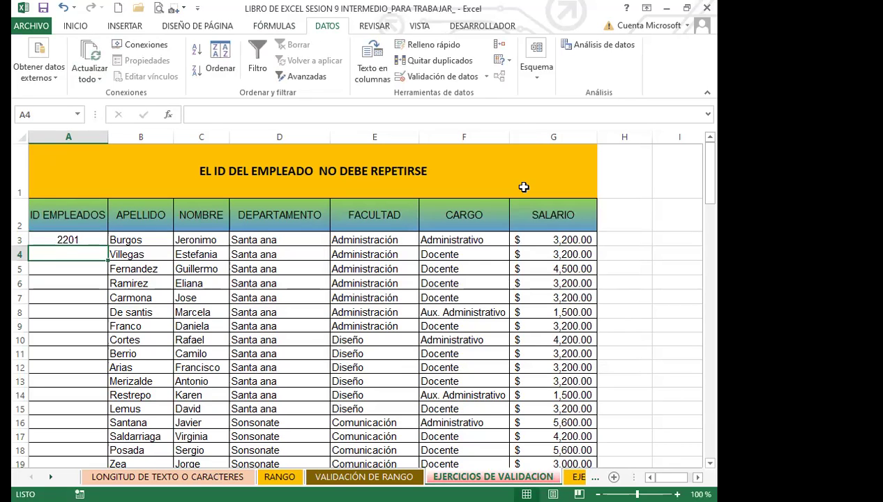
text(22)
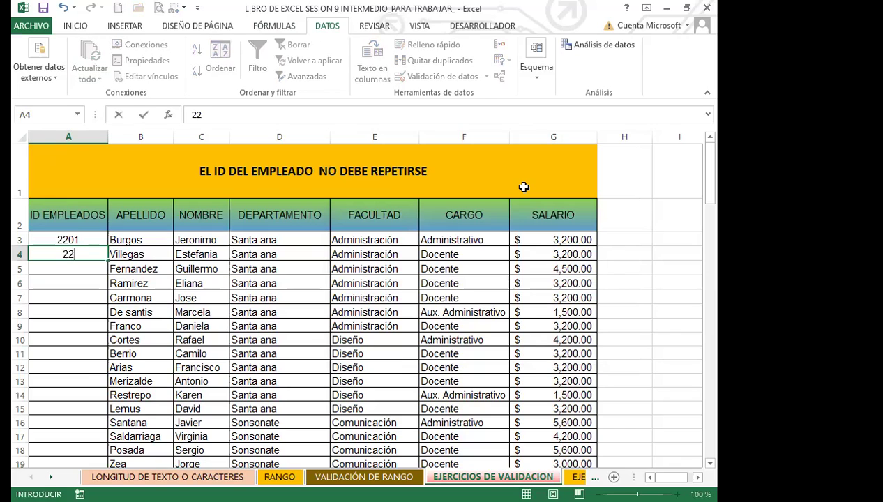
text(03)
key(Return)
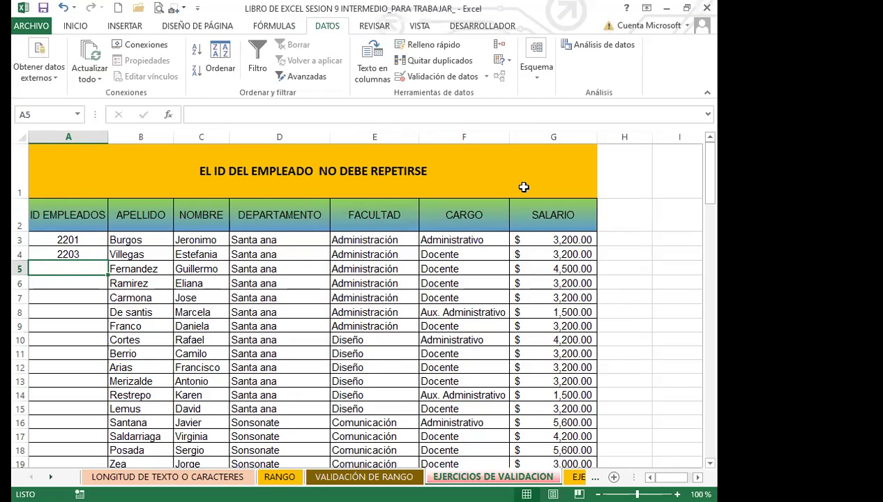
text(2204)
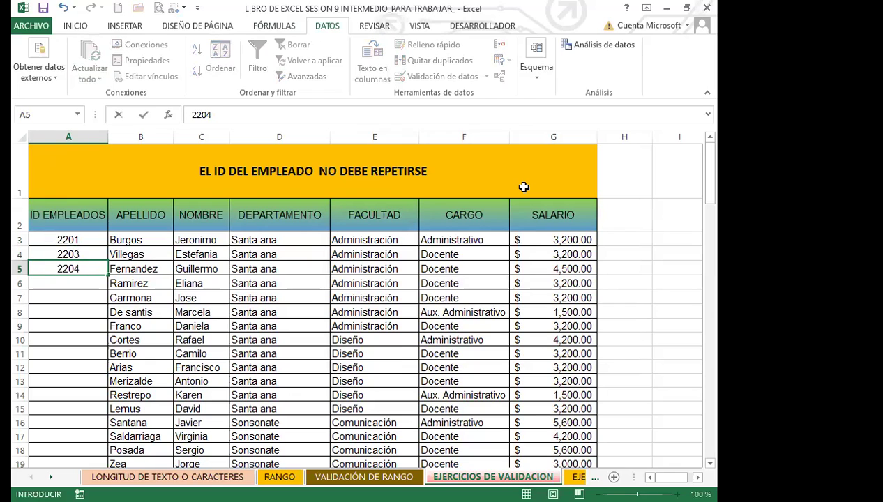
key(Return)
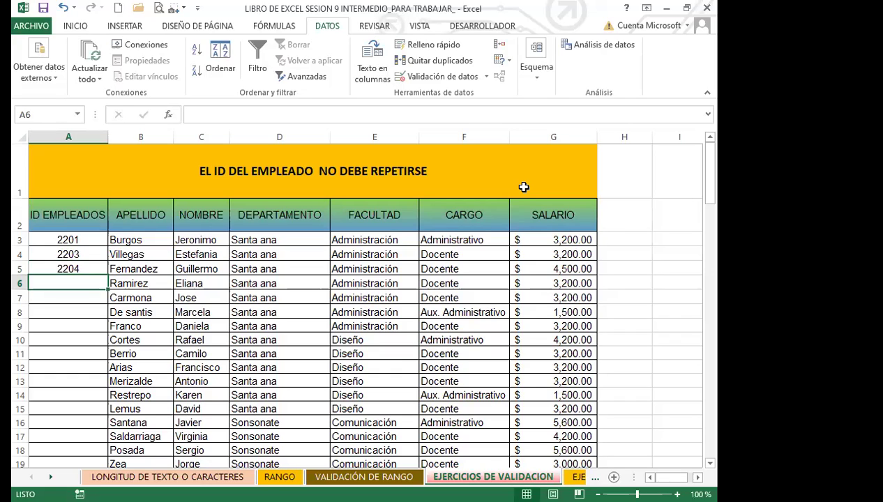
Test a repeated 2201 in A6, retry on the rejection and clear the cell
text(2201)
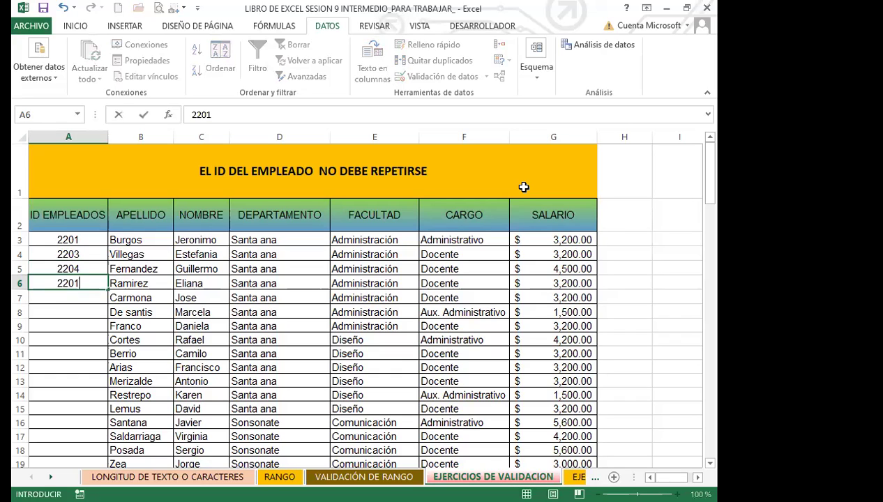
key(Return)
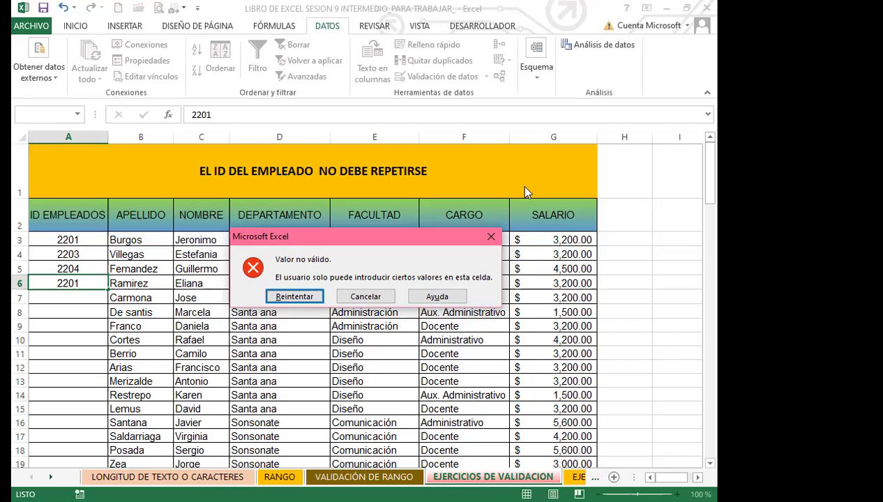
click(301, 297)
key(BackSpace)
Add error alert 'VALORES UNICOS' saying 'INTRODUCIR LOS CÓDIGOS DE CADA EMPLEADO NO REPETIR' to the ID cells
click(81, 314)
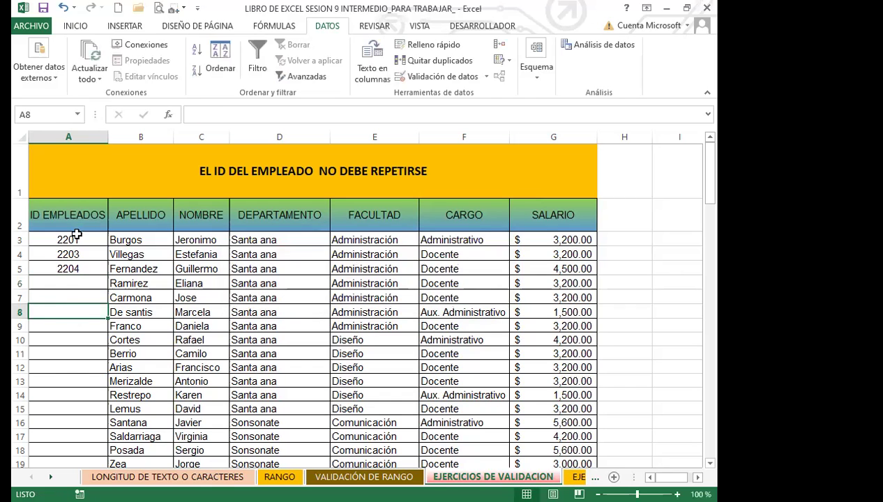
drag(80, 239, 468, 75)
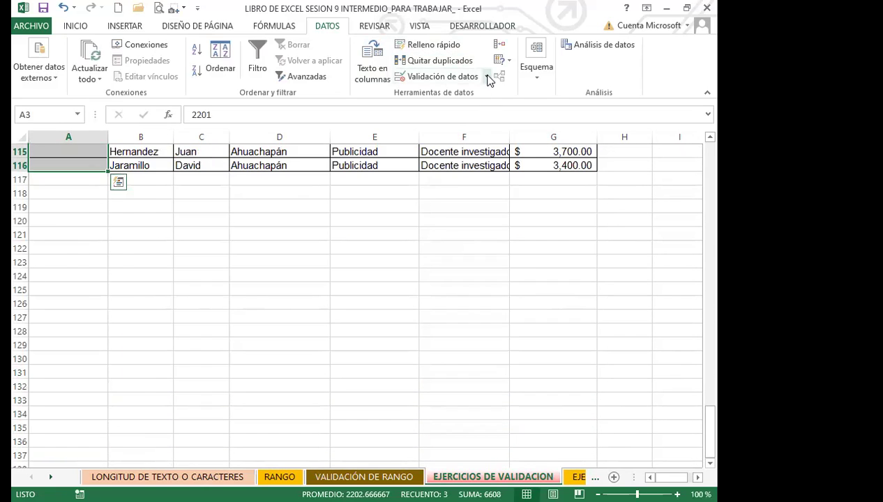
click(486, 77)
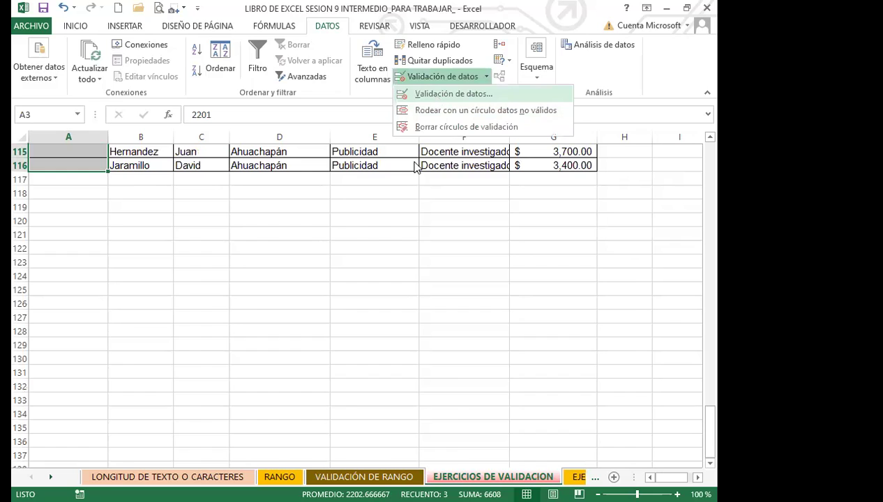
click(454, 94)
click(521, 172)
click(484, 236)
text(VALORES UNICOS)
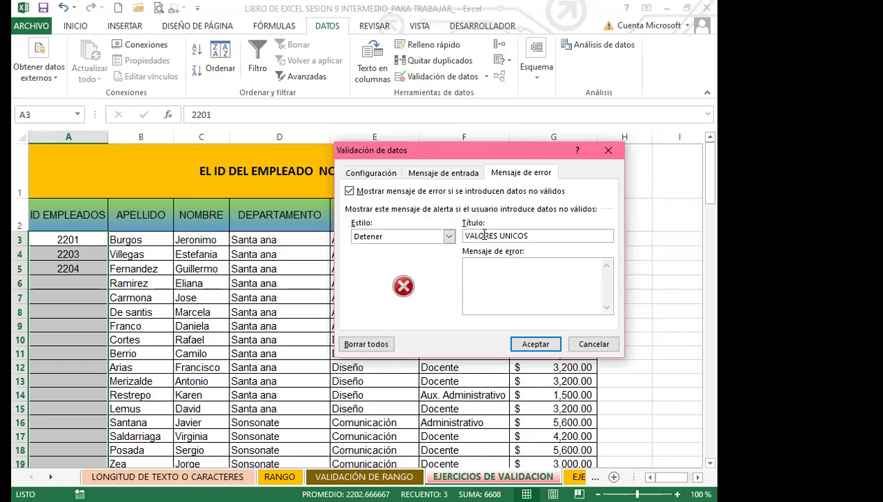
click(510, 280)
text(INTRODUCIR LOS CÓFU)
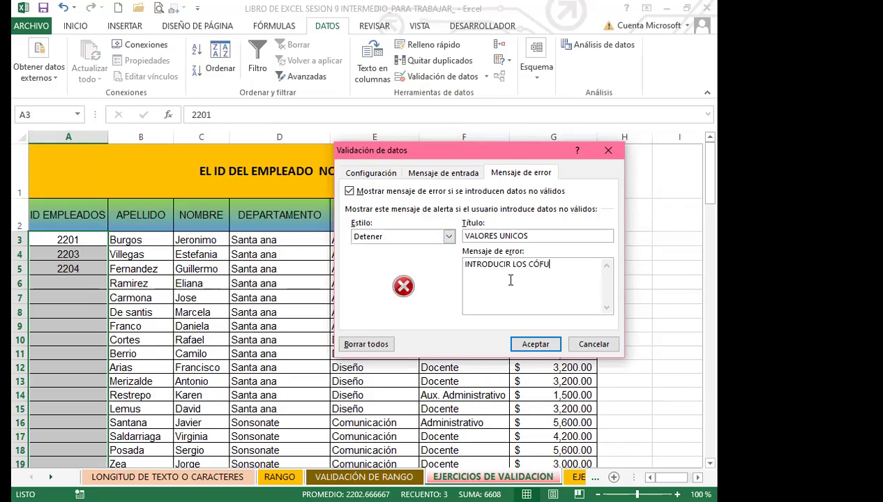
key(BackSpace)
text(DIGOS DE CADA EMPLEA)
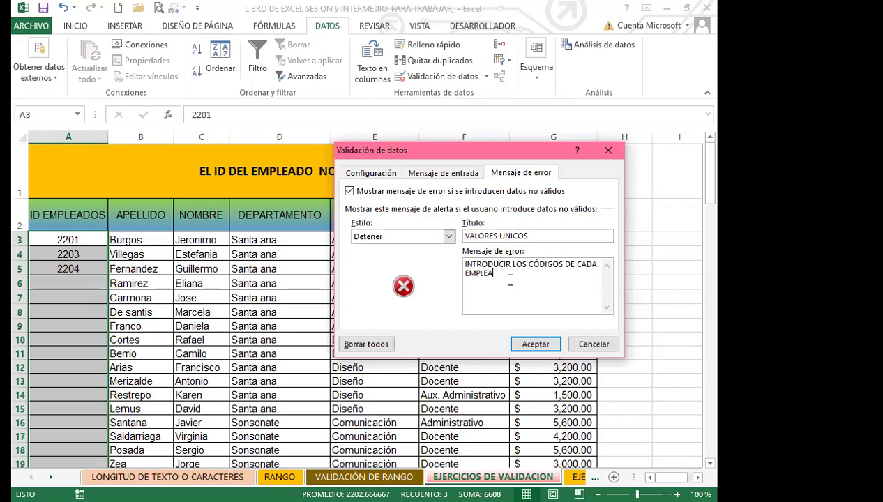
text(DO NO REPET)
text(IR)
click(532, 347)
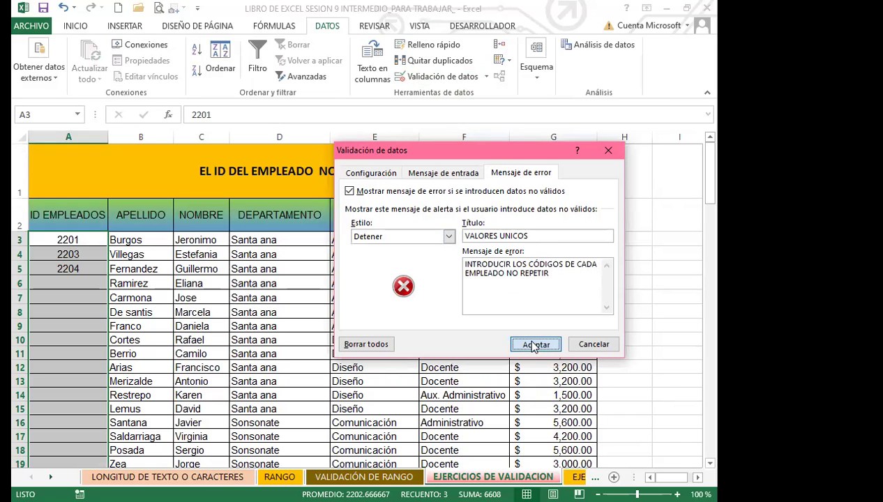
Enter duplicate 2201 in A6 to trigger the custom alert, then discard the entry
click(66, 283)
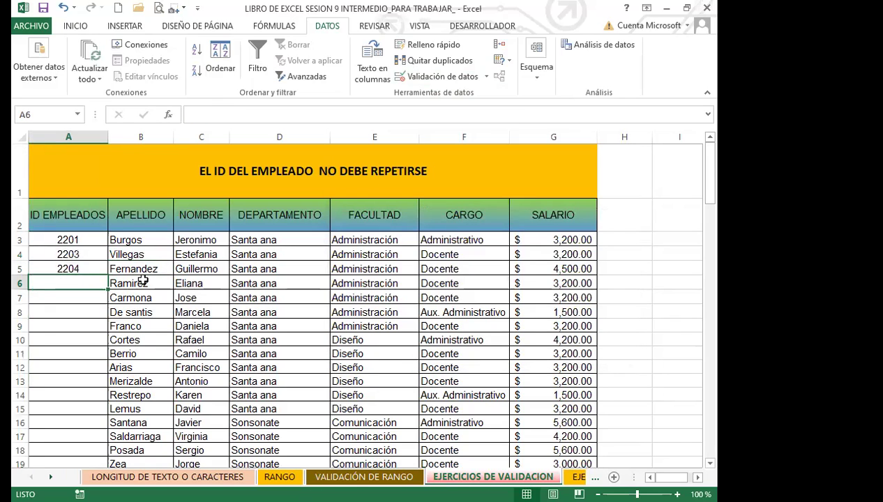
text(2201)
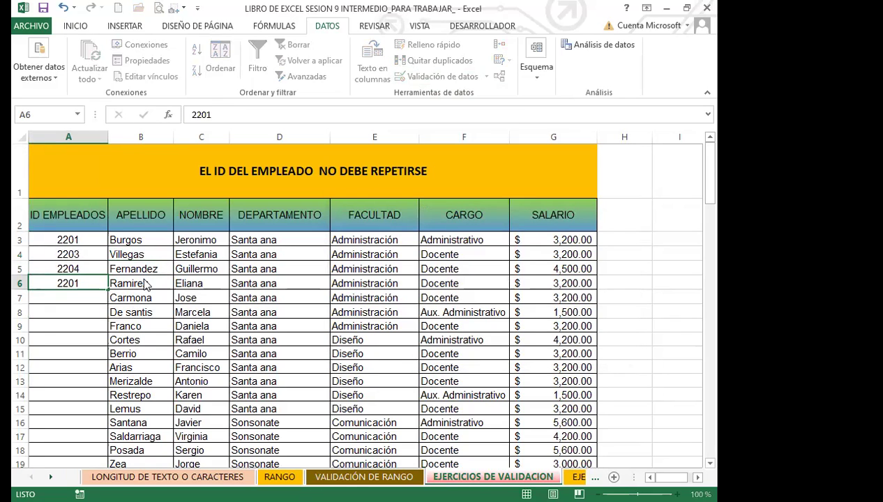
key(Return)
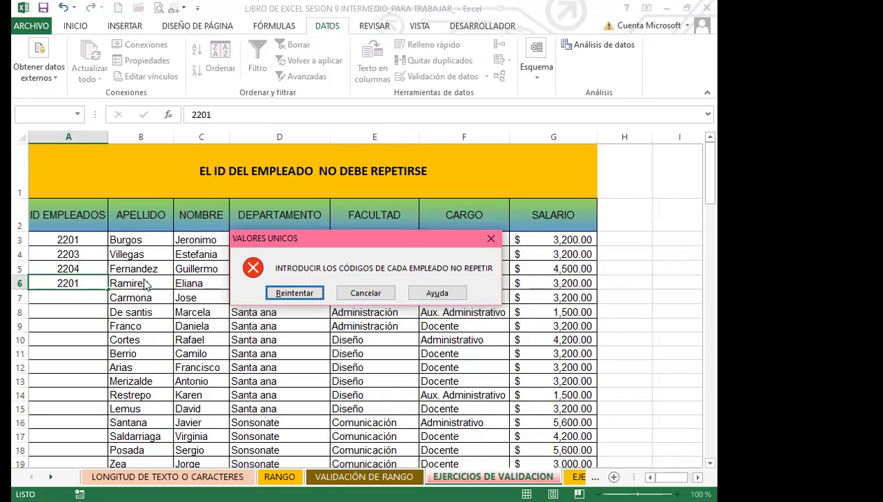
drag(345, 292, 246, 299)
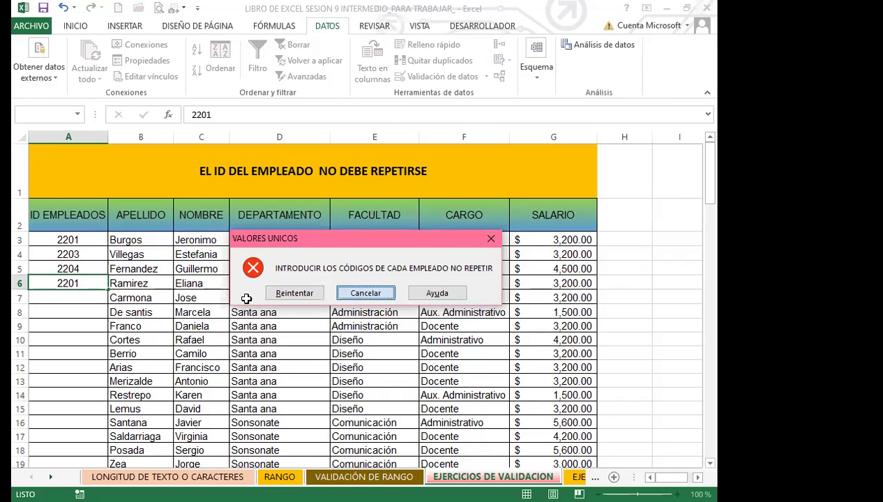
key(Escape)
click(246, 298)
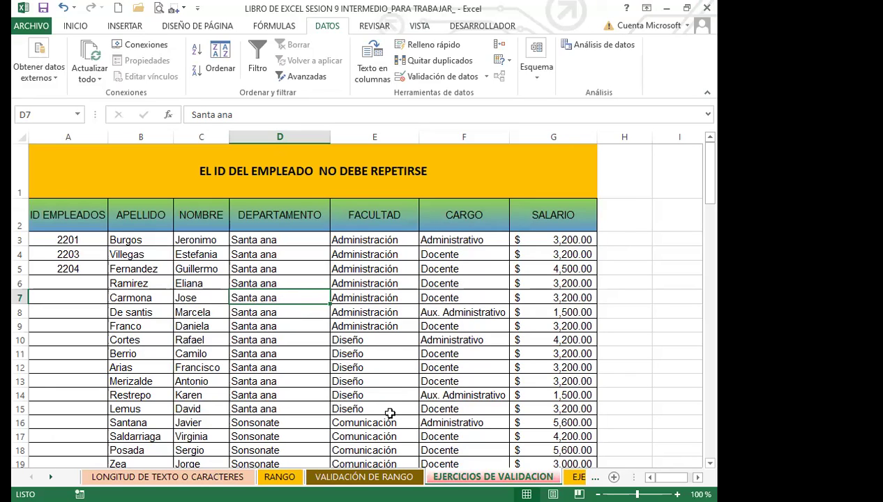
Return to Excel and move to the EJER 2 DE VALIDACION sheet
key(alt+Tab)
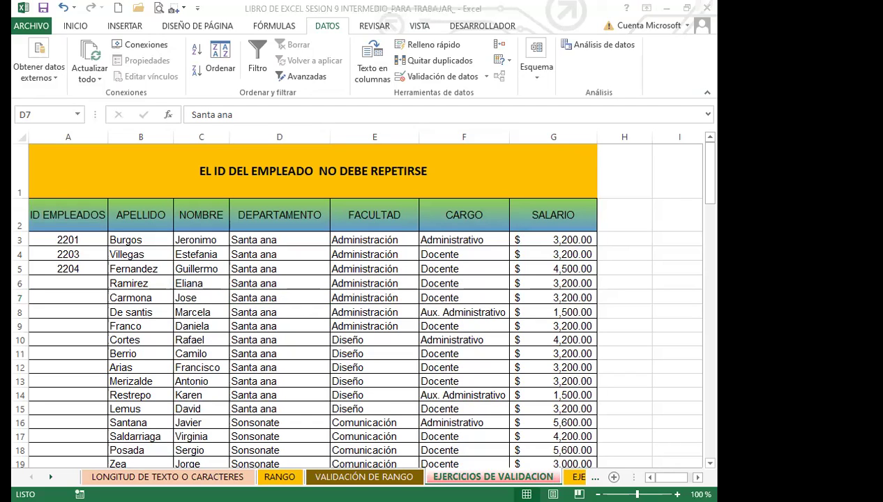
key(ctrl+Page_Down)
key(ctrl+Page_Down)
key(ctrl+Page_Down)
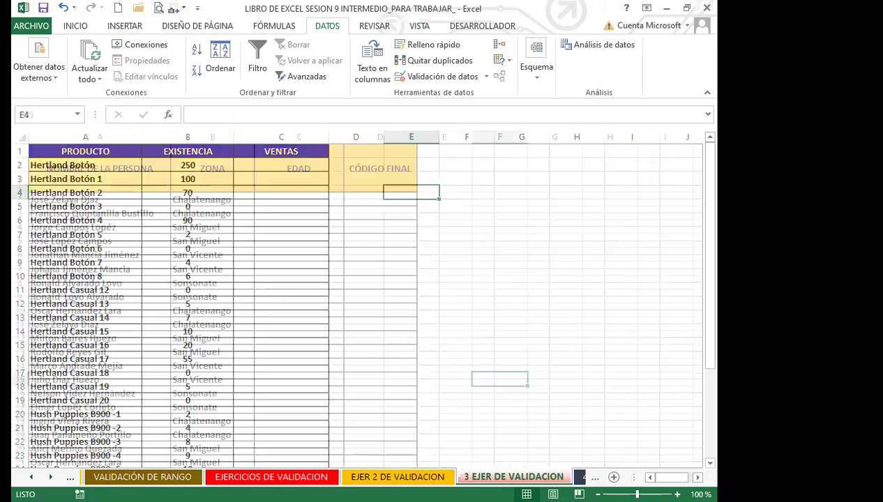
key(ctrl+Page_Up)
key(ctrl+Page_Up)
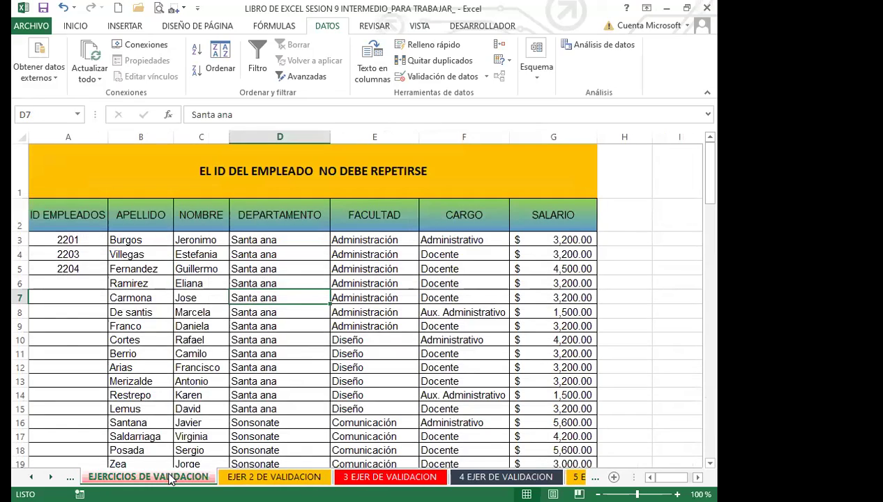
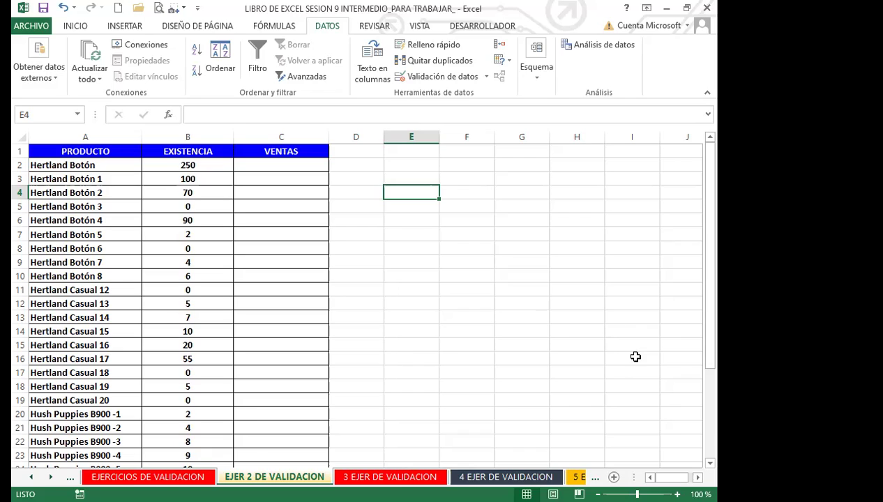
Select the VENTAS cells C2:C32 and bring up the Validación de datos dialog
click(325, 308)
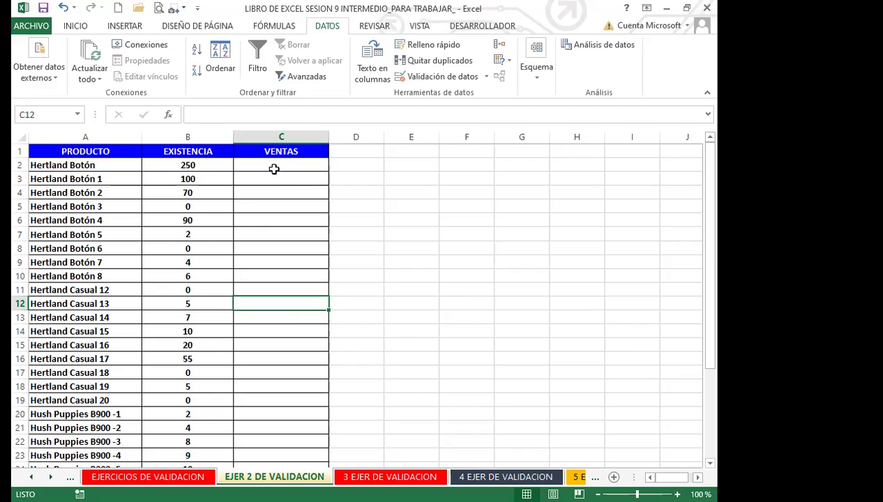
drag(274, 166, 258, 444)
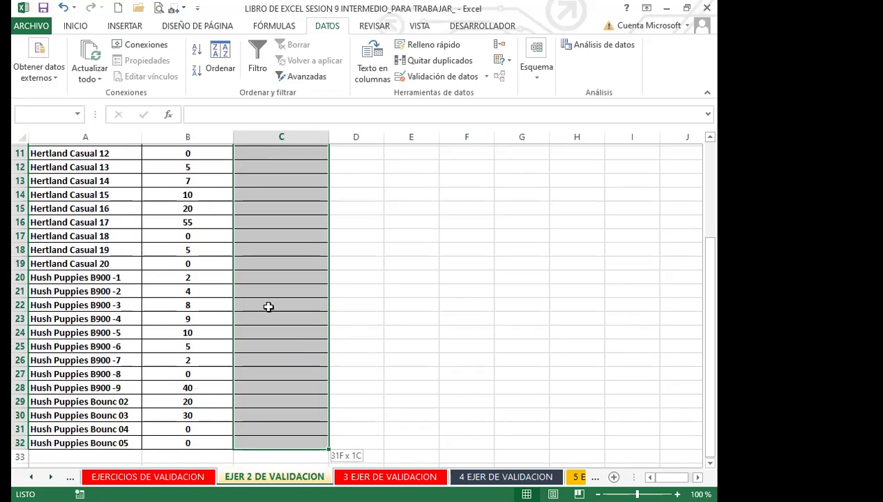
scroll(268, 318, up, 3)
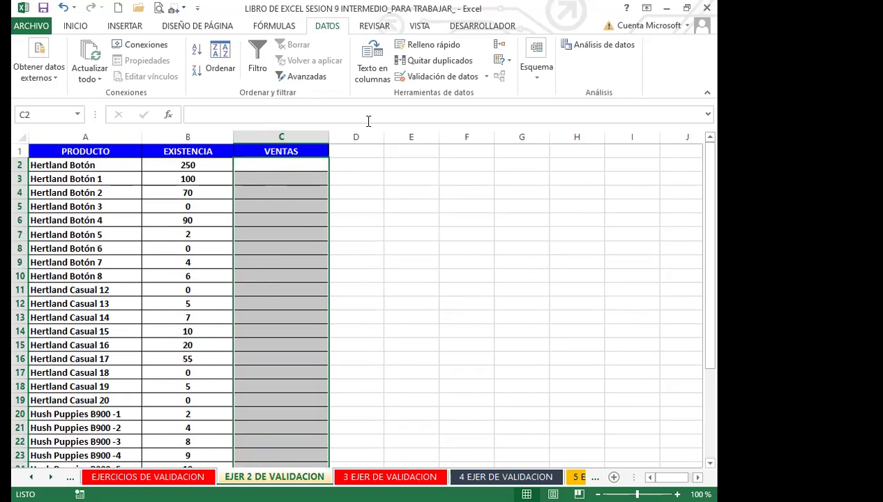
click(488, 78)
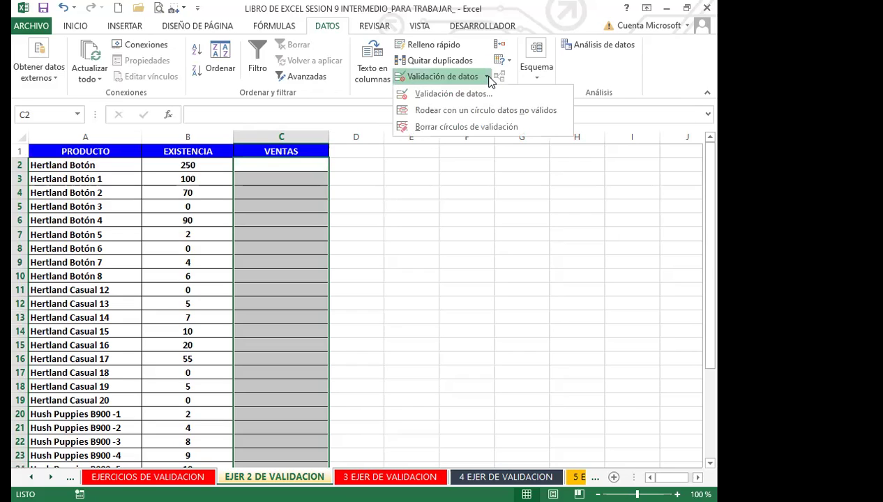
click(450, 94)
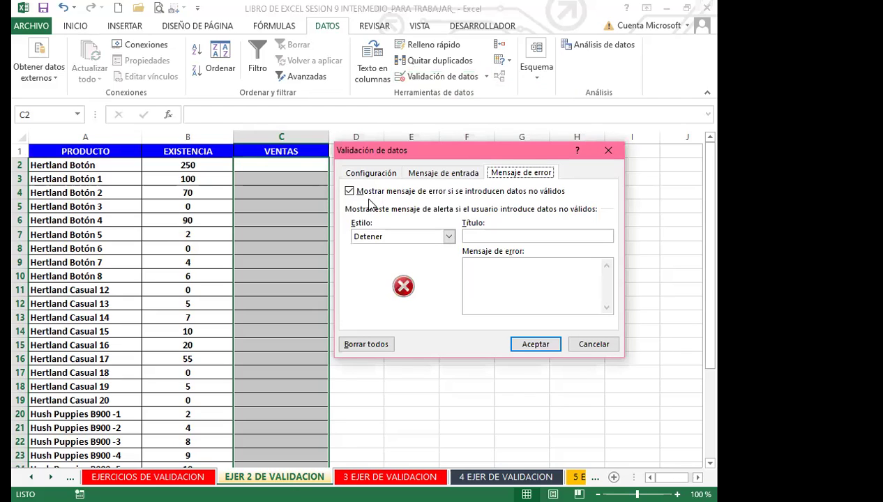
Set the VENTAS validation criterion to Personalizada with the formula =B2>0
click(370, 173)
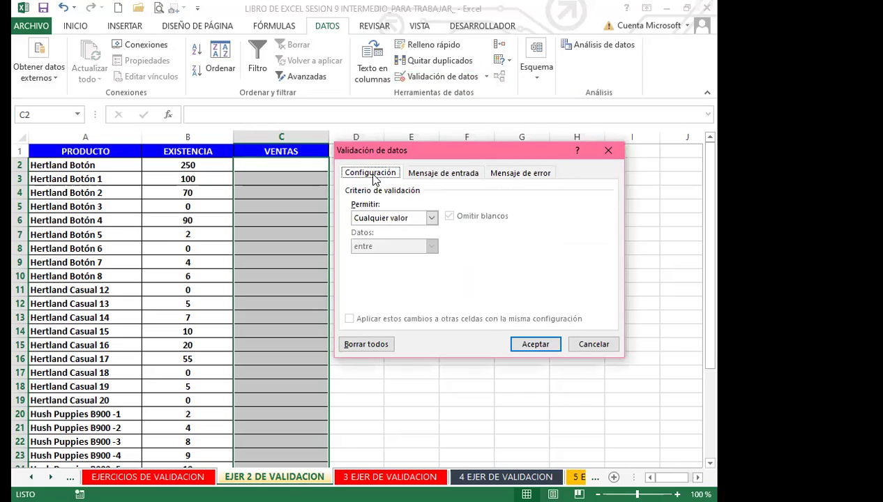
click(432, 219)
click(375, 294)
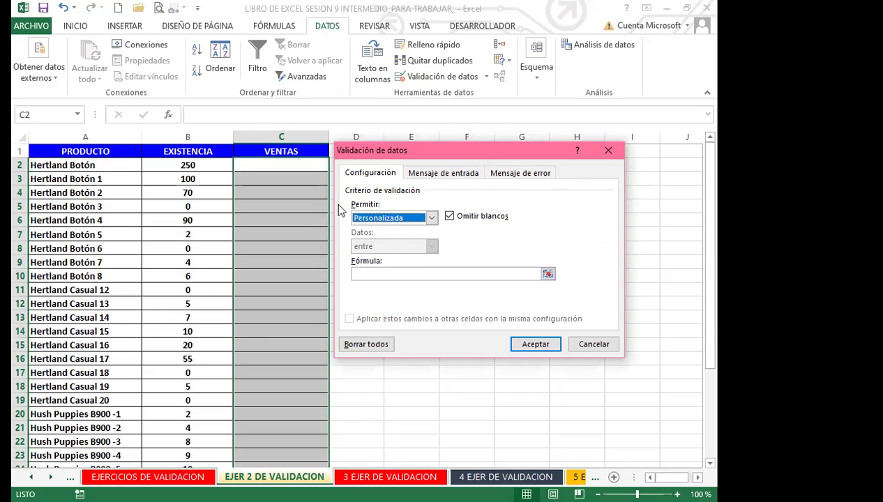
click(370, 274)
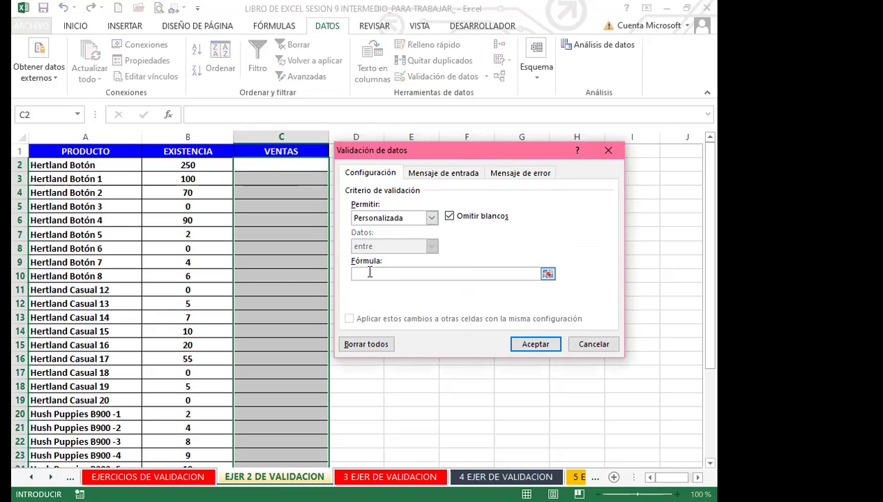
text(=)
click(203, 166)
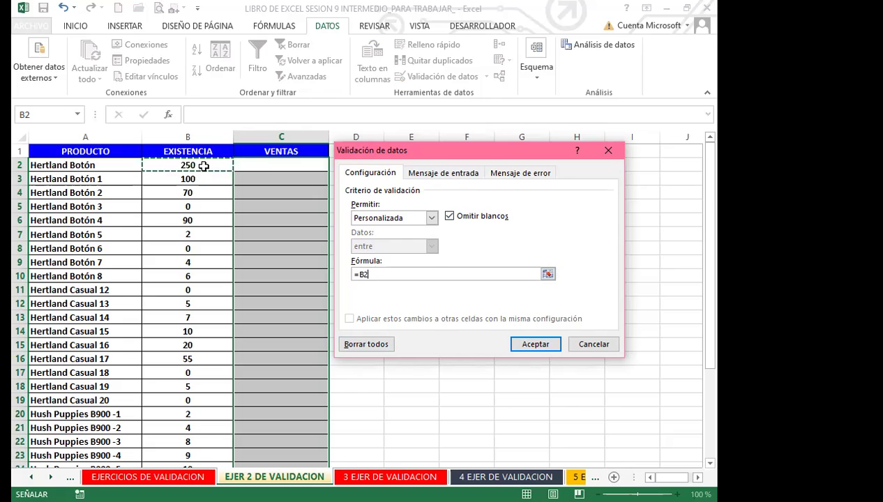
text(>)
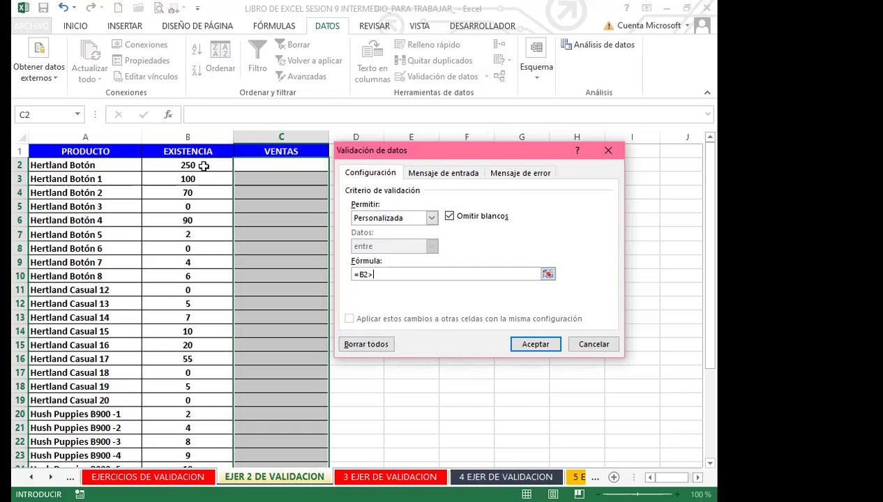
text(0)
click(527, 174)
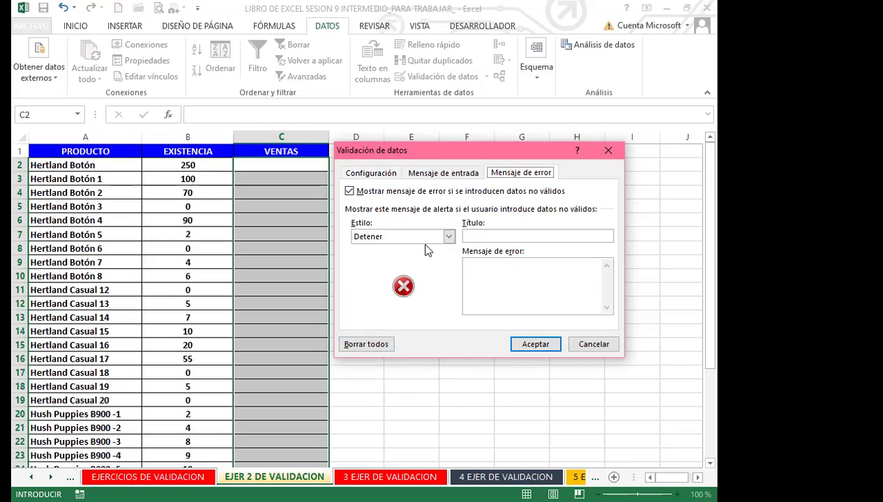
Title the error alert REVISAR with message 'NO SE TIENE EXISTENCIA DE ESTE PRODUCTO, VIENE DENTRO DE 15 DÍAS'
click(500, 238)
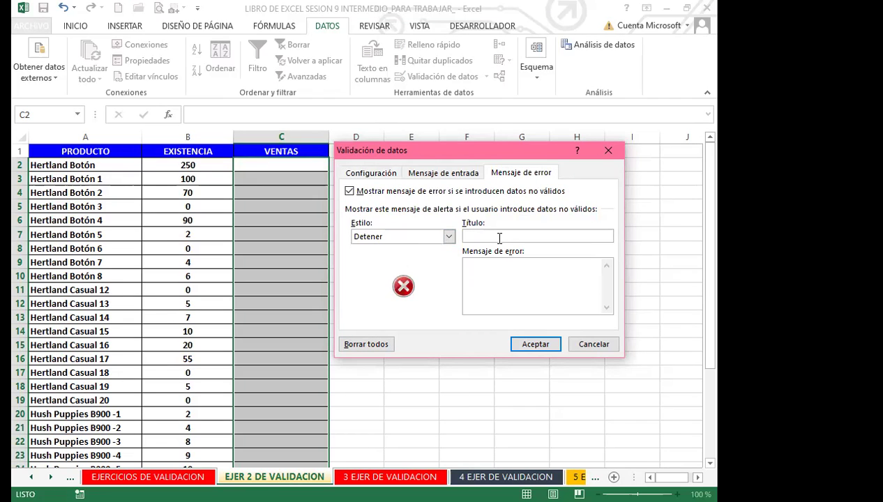
text(REVISAR)
click(488, 273)
text(NO SE TIENE EXISTENCIA)
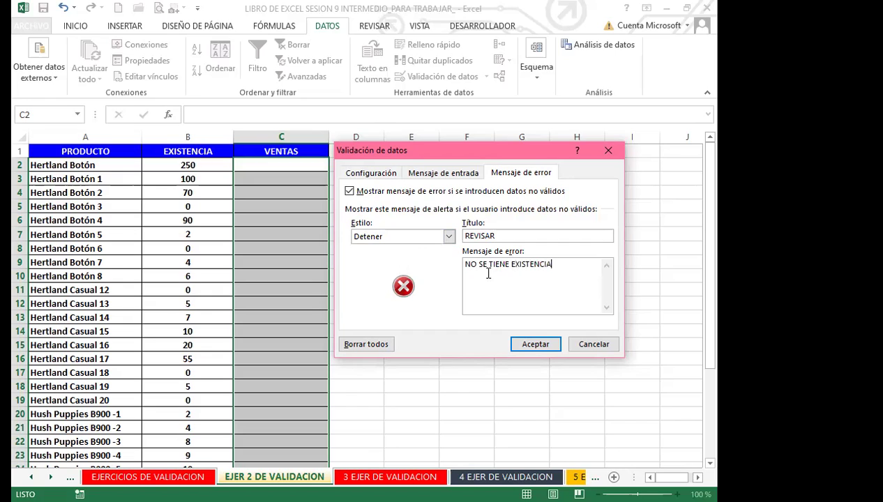
text( DE ESTE PRODUCT)
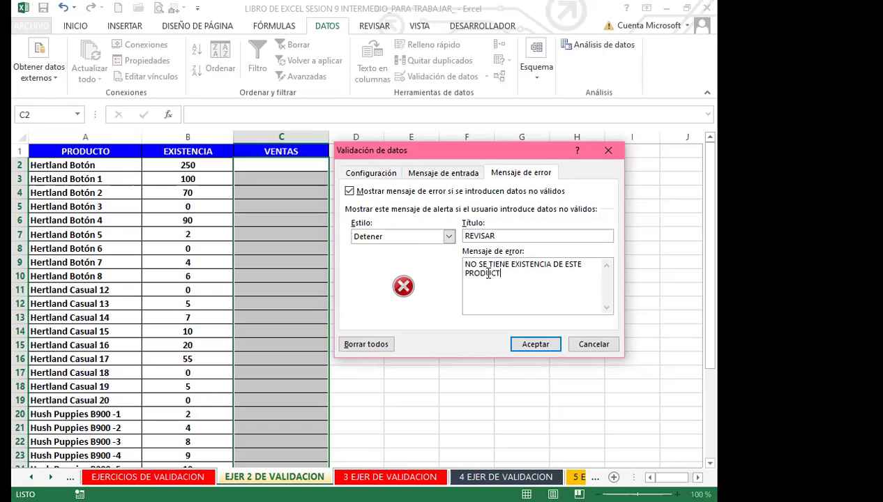
text(O, VIENE  DENTROSD DE)
key(BackSpace)
key(BackSpace)
key(BackSpace)
key(BackSpace)
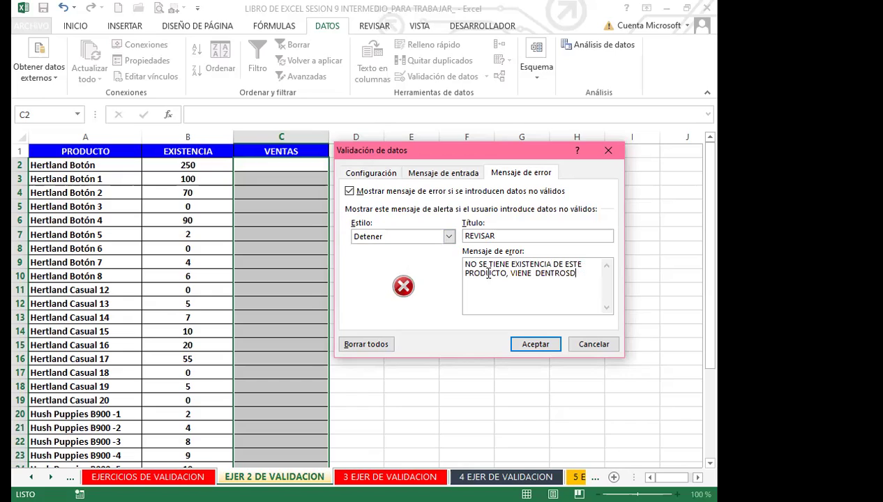
text(D)
key(BackSpace)
key(BackSpace)
key(BackSpace)
text(DE 15 DÍAS)
Apply the rule, enter sales 10, 25, 10 in C2:C4, then 2 in C5 to trigger REVISAR
click(530, 344)
click(275, 163)
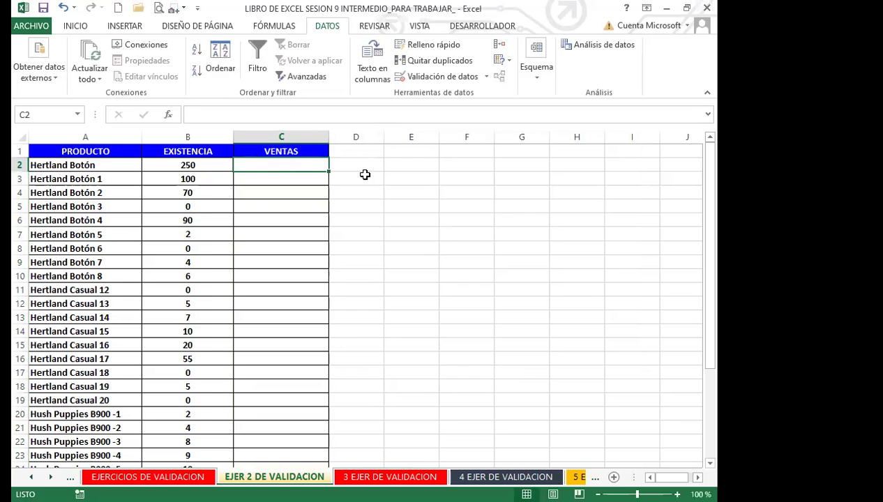
text(10)
key(Return)
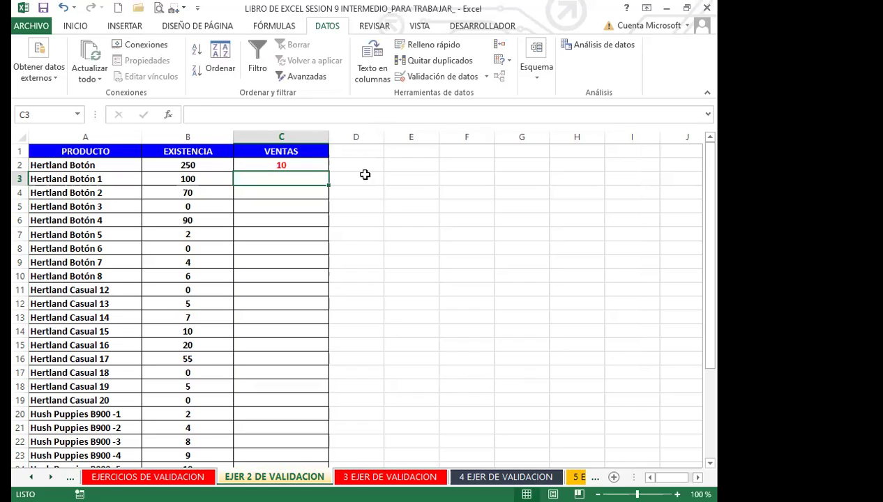
text(25)
key(Return)
text(10)
key(Return)
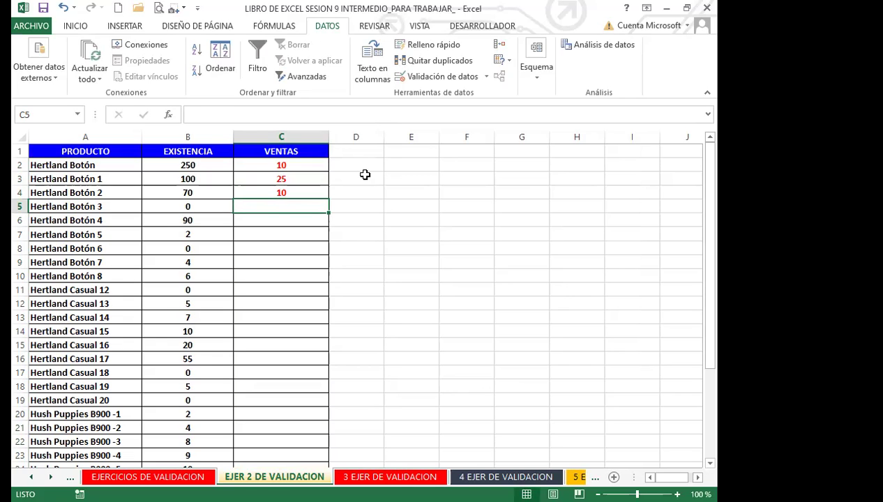
text(2)
key(Return)
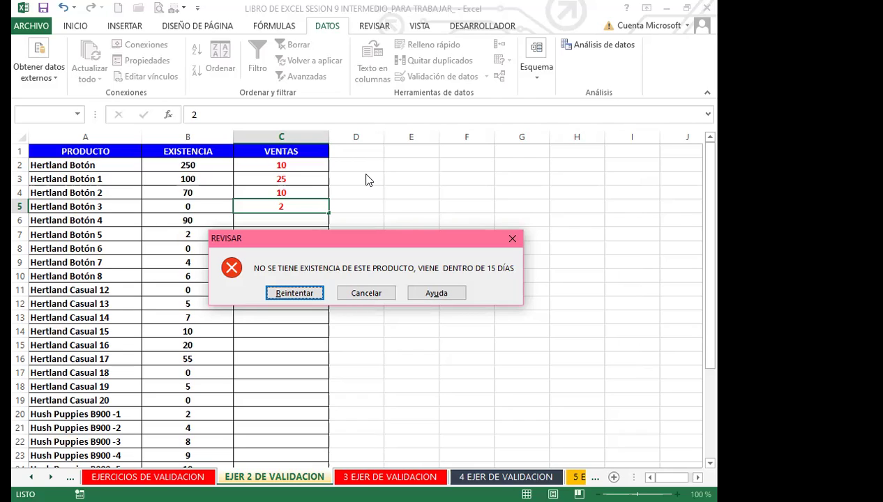
Dismiss the REVISAR alert and clear the rejected 2 from C5
key(Return)
key(BackSpace)
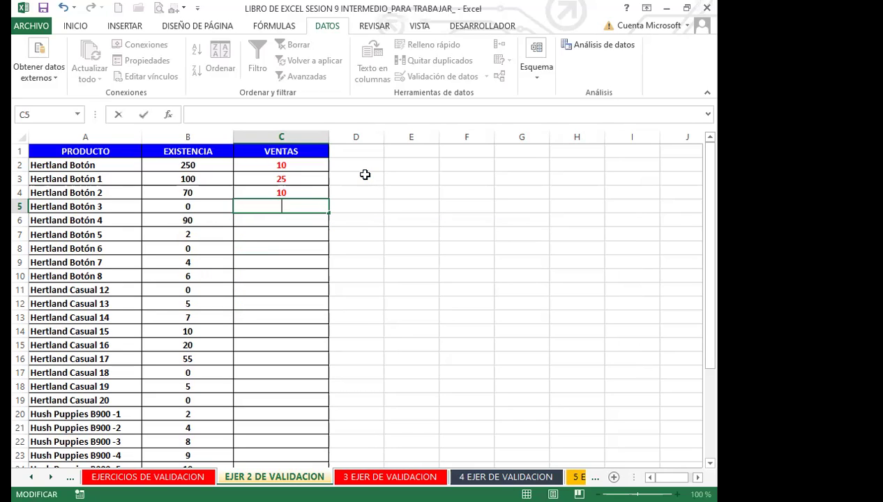
click(300, 218)
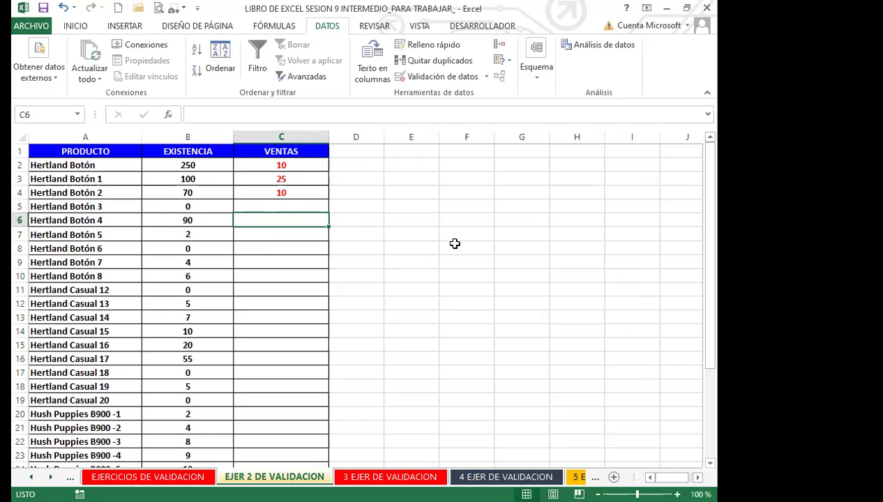
Change Hertland Botón 3's stock in B5 to 10 and enter 2 sales in C5
click(199, 208)
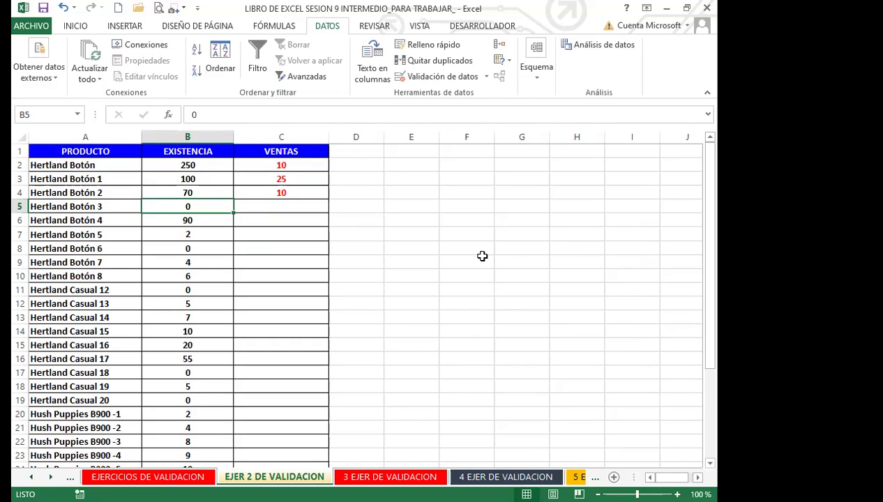
text(10)
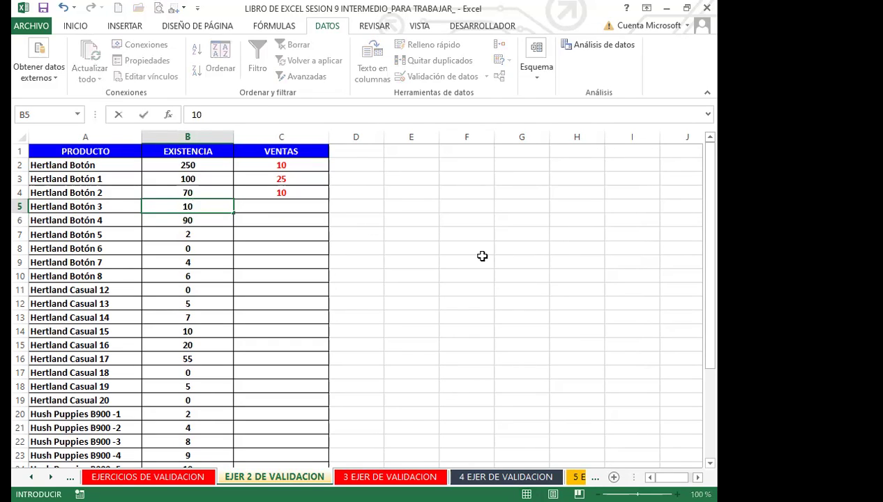
click(307, 204)
text(2)
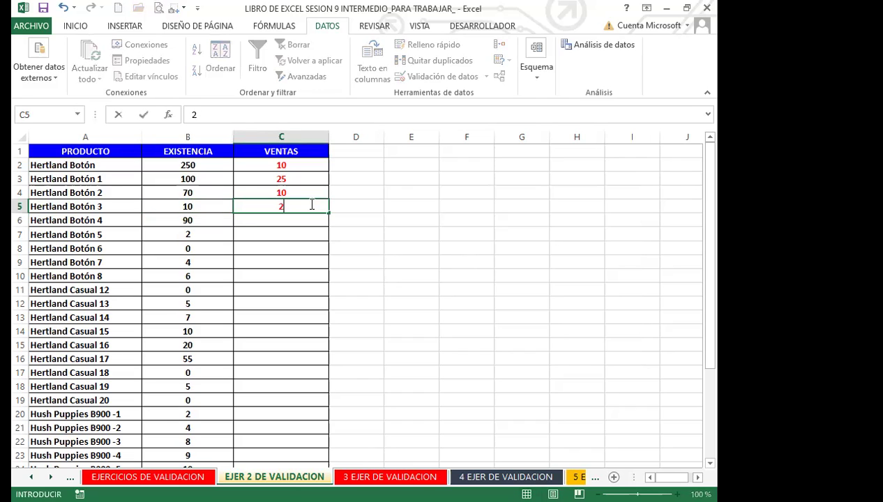
key(Return)
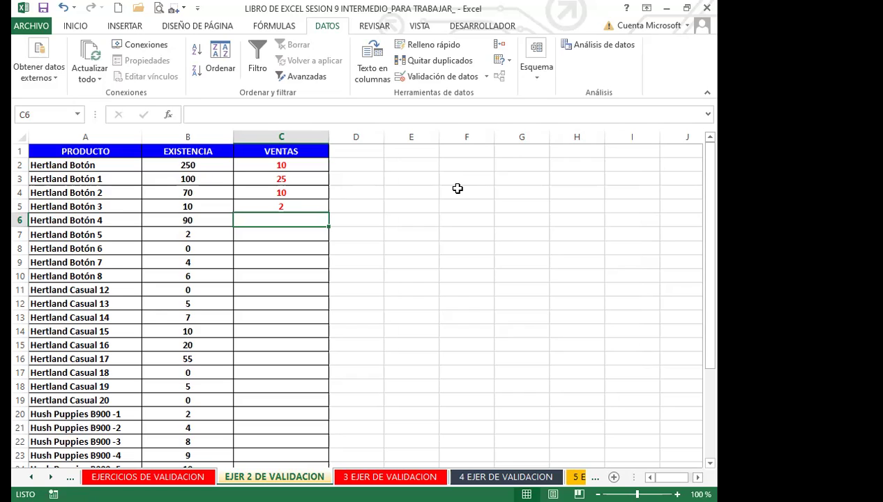
click(360, 315)
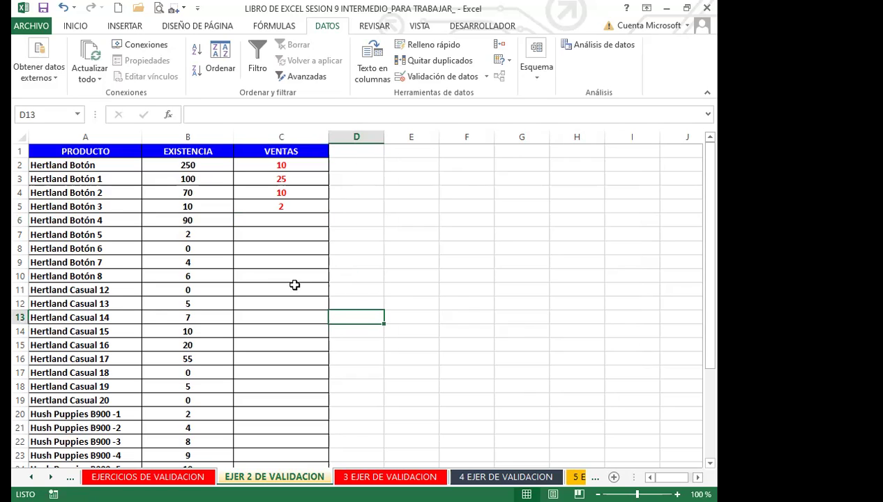
click(280, 369)
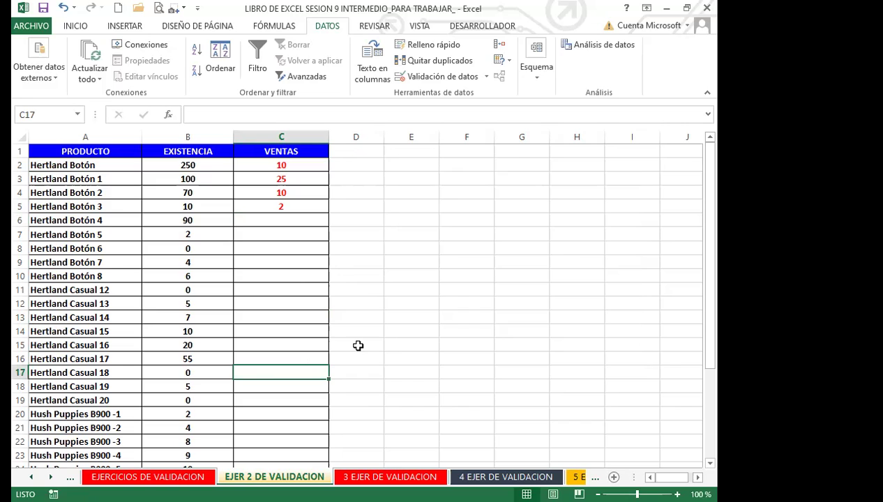
text(2)
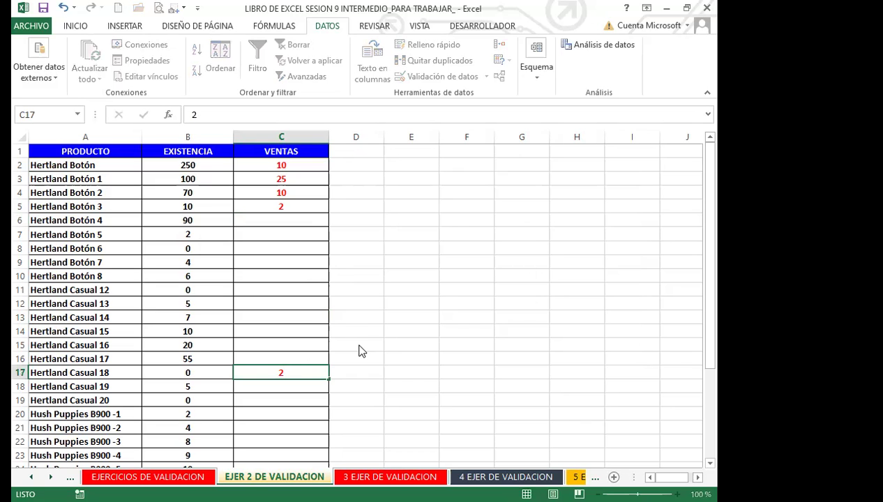
key(Return)
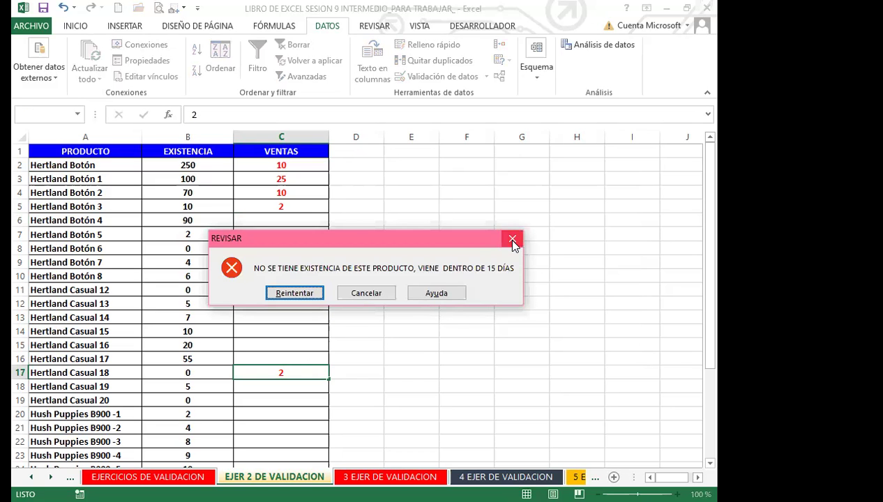
click(512, 240)
scroll(306, 373, down, 5)
click(282, 353)
text(4)
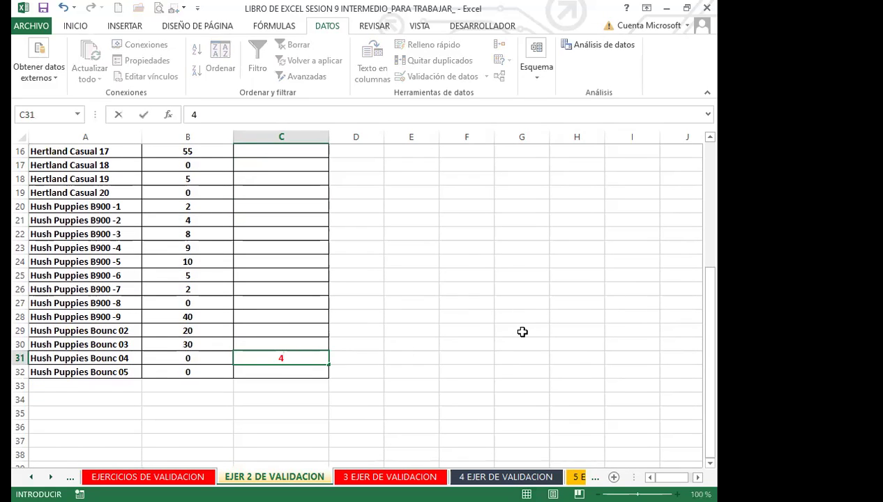
key(Return)
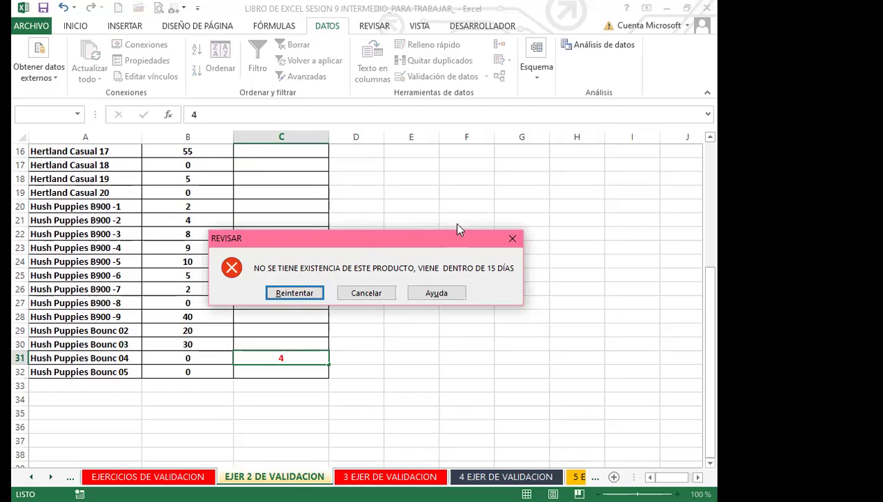
click(513, 239)
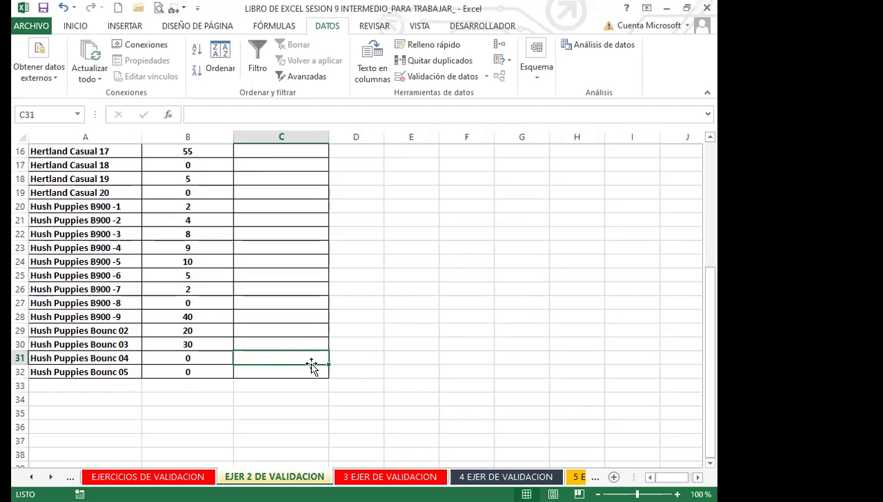
scroll(272, 349, up, 5)
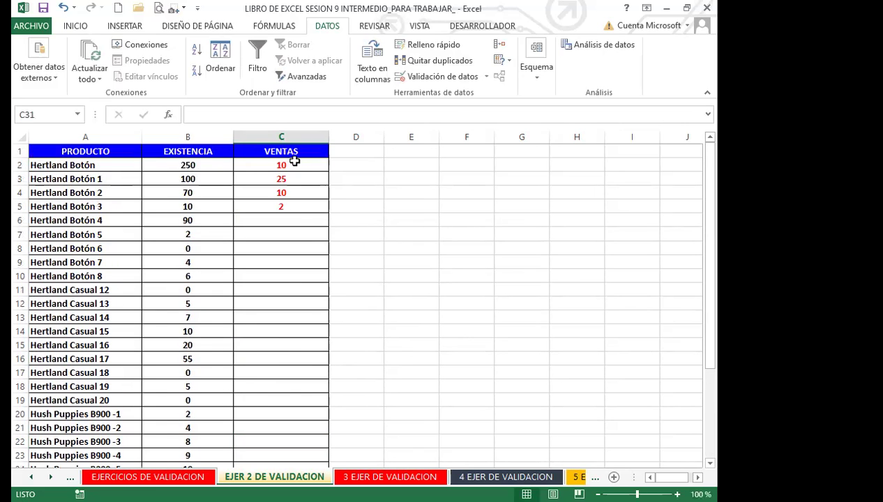
scroll(286, 390, down, 7)
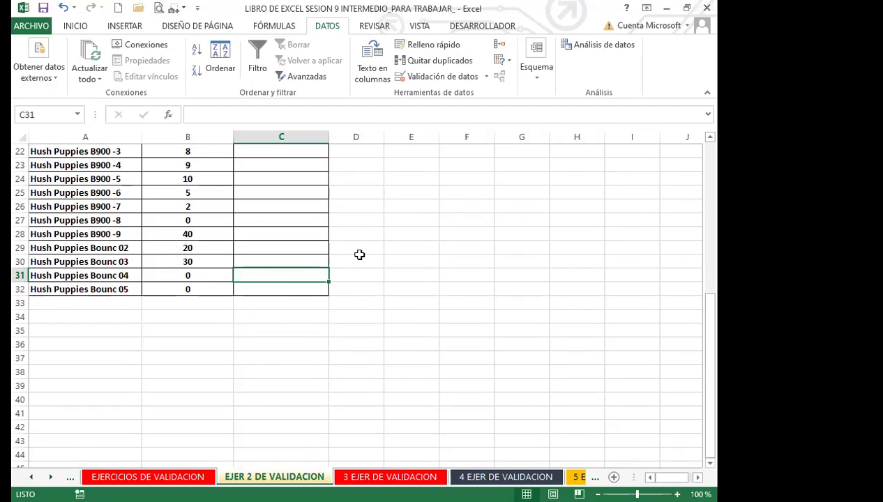
click(285, 263)
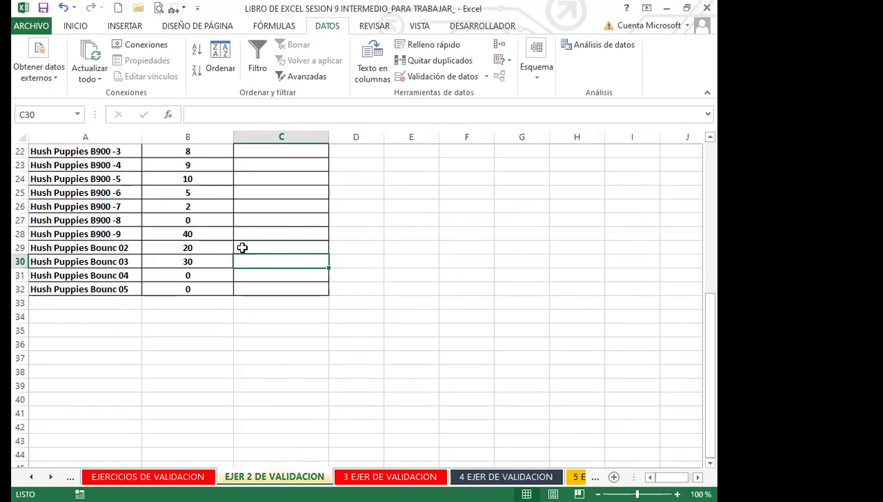
click(283, 246)
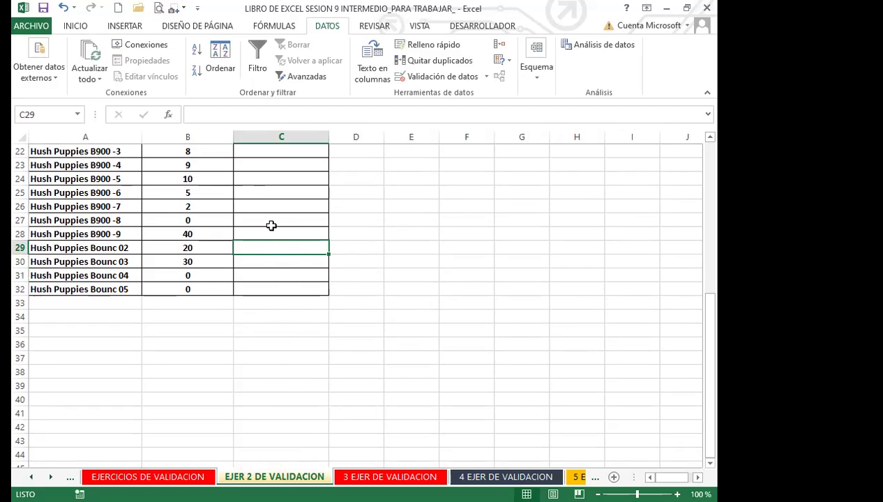
click(275, 222)
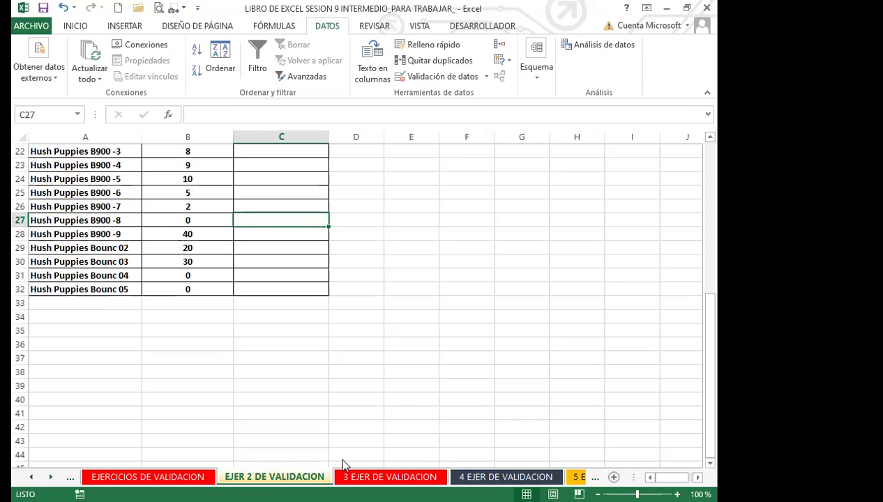
click(364, 477)
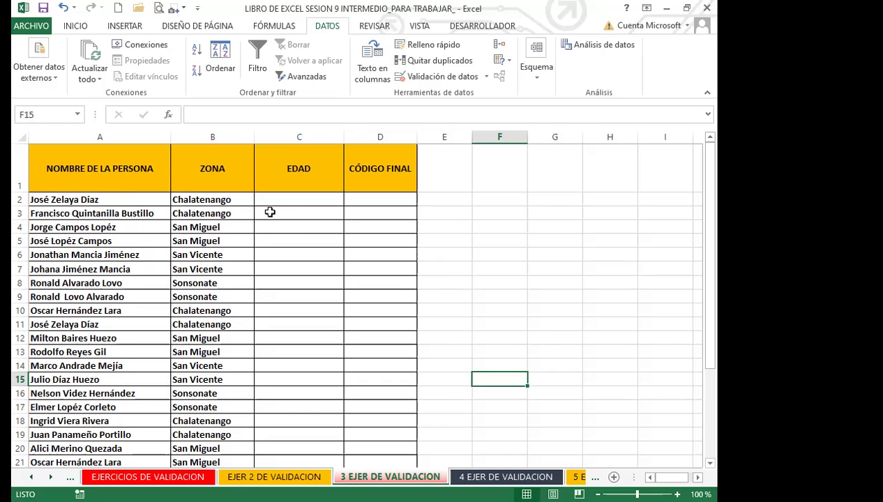
Switch to the '3 EJER DE VALIDACION' sheet and select the first EDAD cell, C2
click(212, 325)
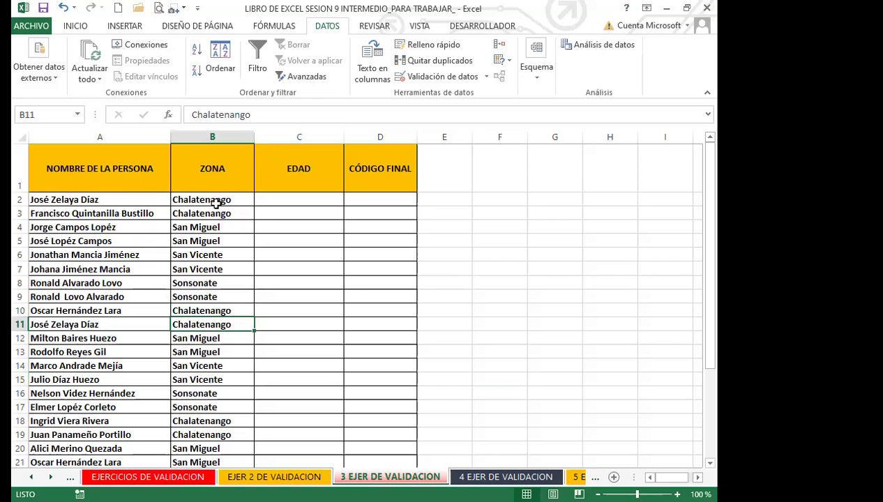
click(294, 199)
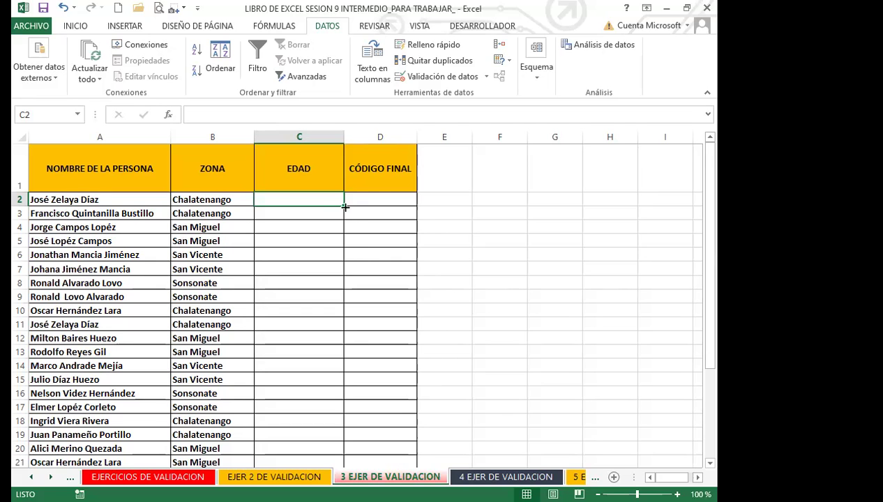
Select the CÓDIGO FINAL cells from D2 down column D and open Validación de datos
click(380, 199)
drag(380, 199, 380, 258)
scroll(380, 257, up, 7)
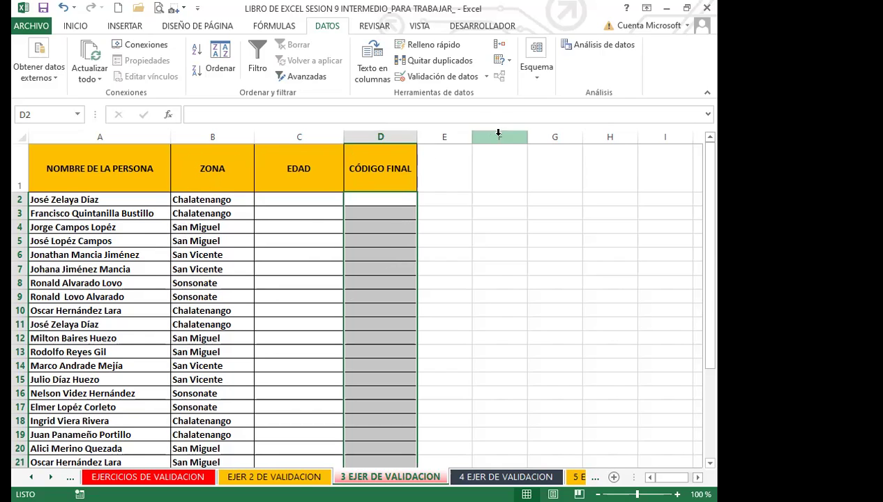
click(488, 77)
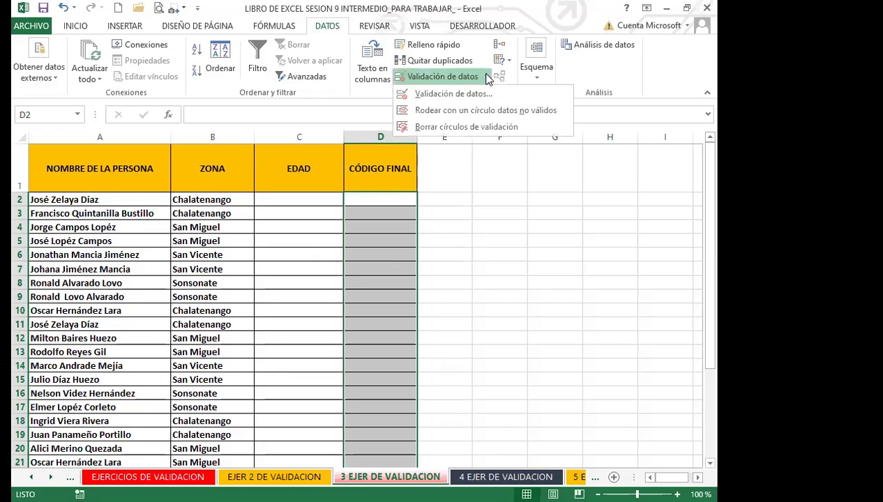
click(441, 100)
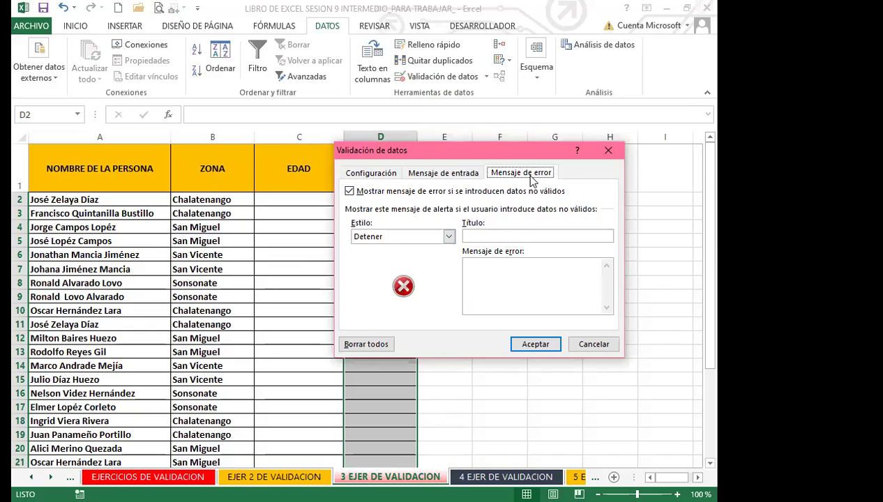
Set Permitir to Personalizada and ready the empty Fórmula box
click(369, 177)
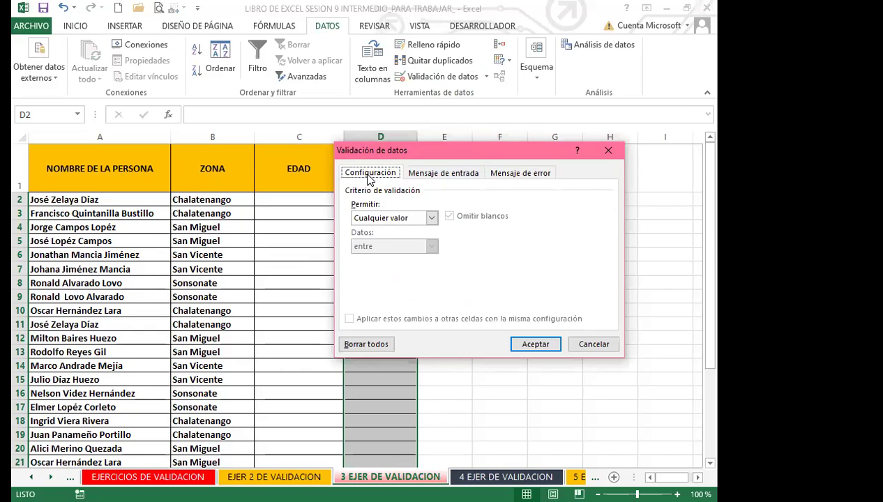
click(432, 217)
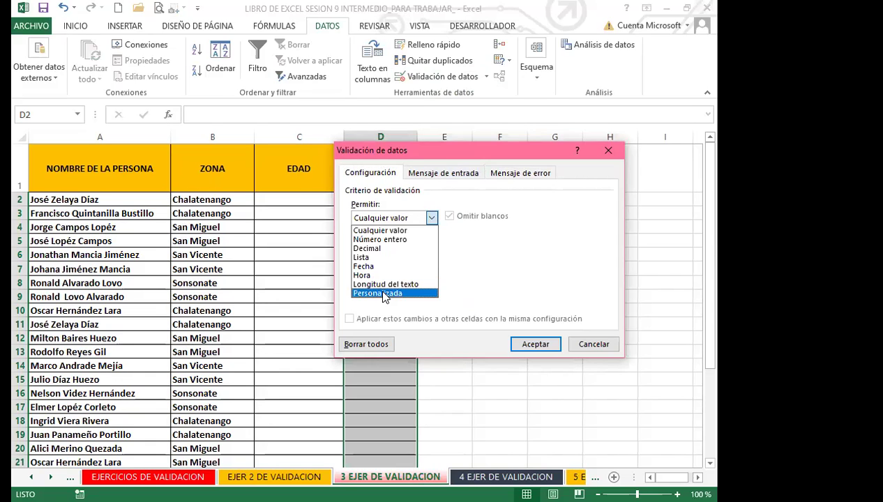
click(380, 293)
drag(424, 146, 424, 125)
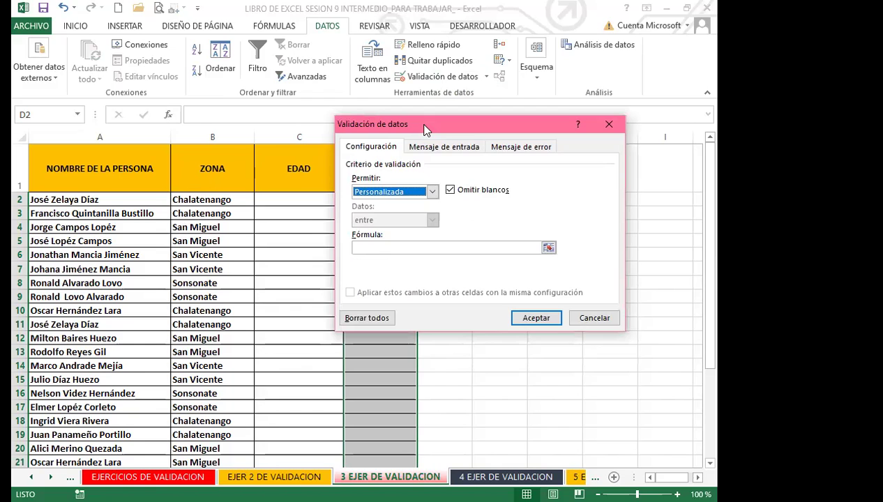
click(384, 248)
Enter the custom validation formula =C2>=18, referencing the age in C2
text(=)
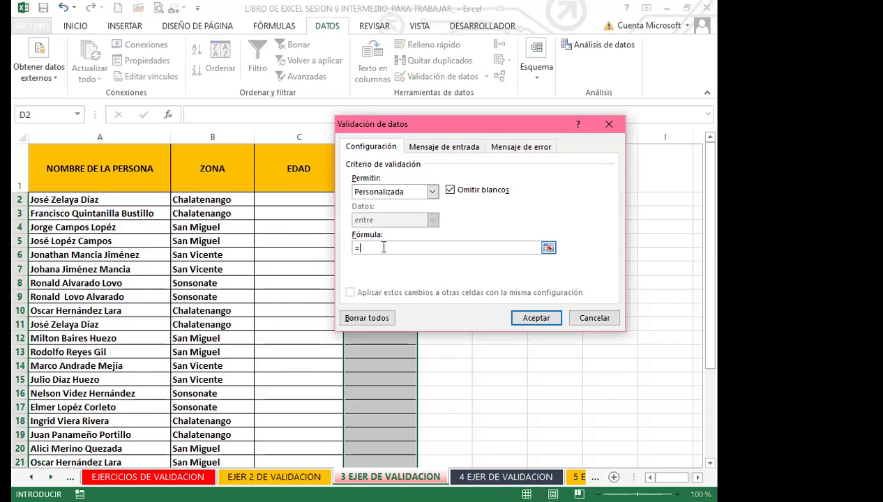
click(297, 201)
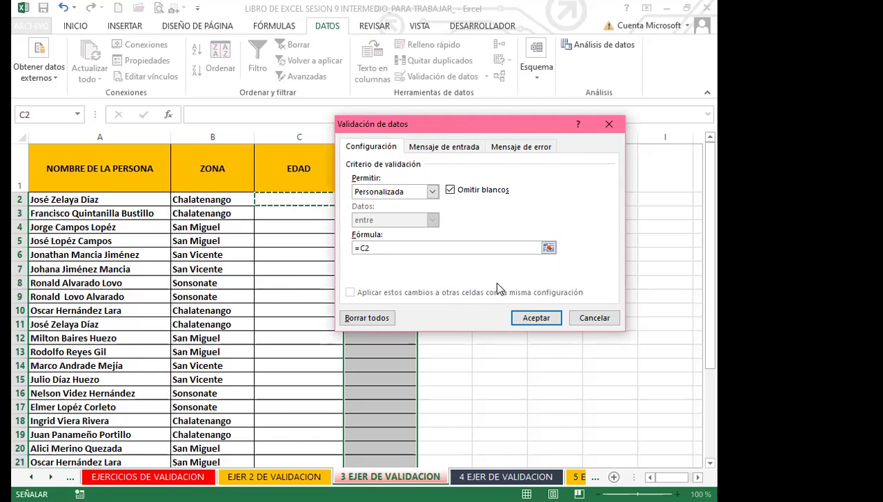
text(>=)
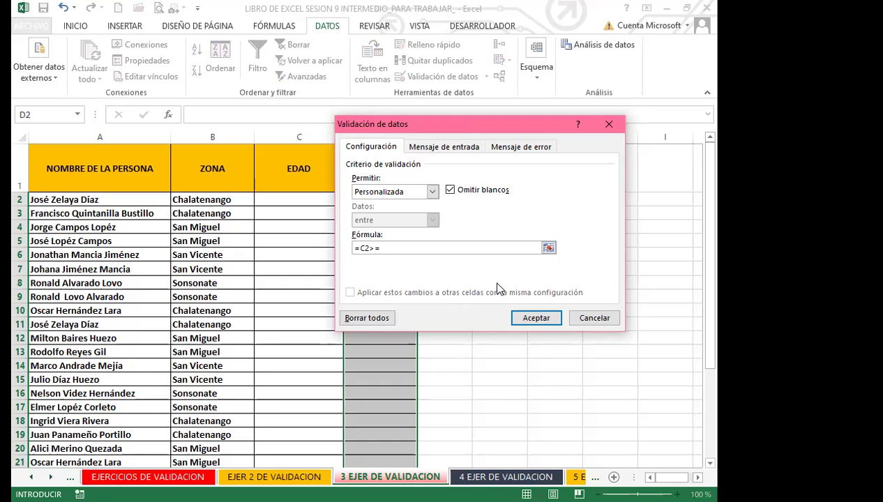
text(18)
click(520, 147)
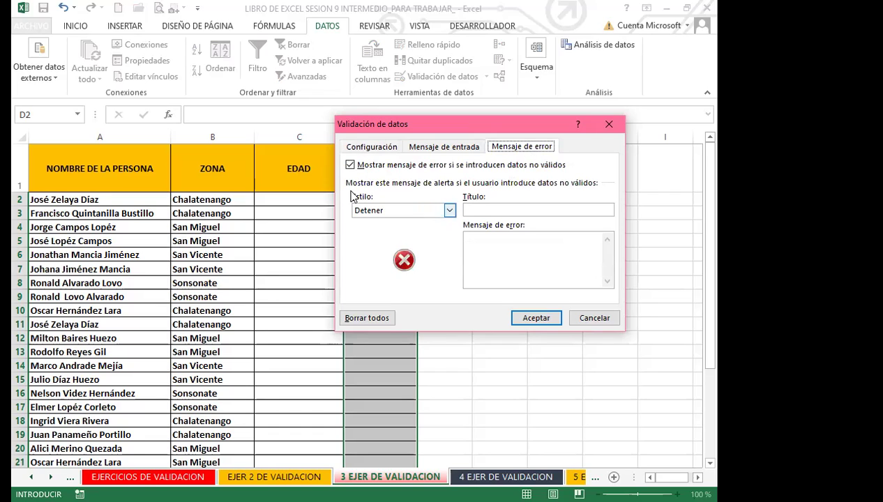
Title the stop alert NO INGRESAR, message 'SI NO CUMPLE CON LA EDAD NO PUEDE INGRESAR', and apply it
click(506, 212)
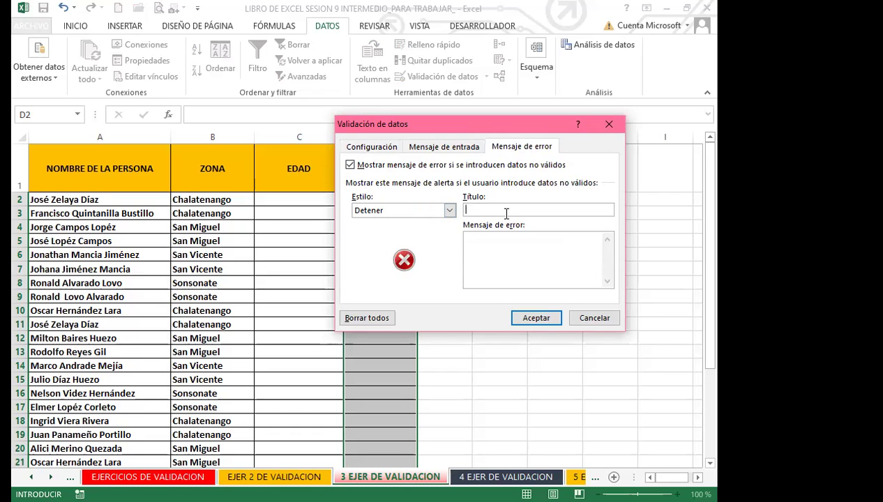
text(NO INGRESAR)
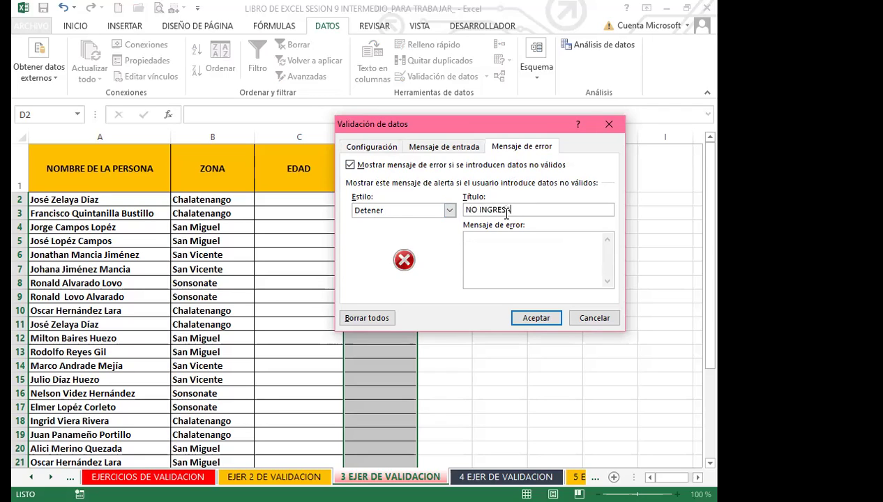
click(483, 244)
text(SI NO CUMPLE CON LA EDAD)
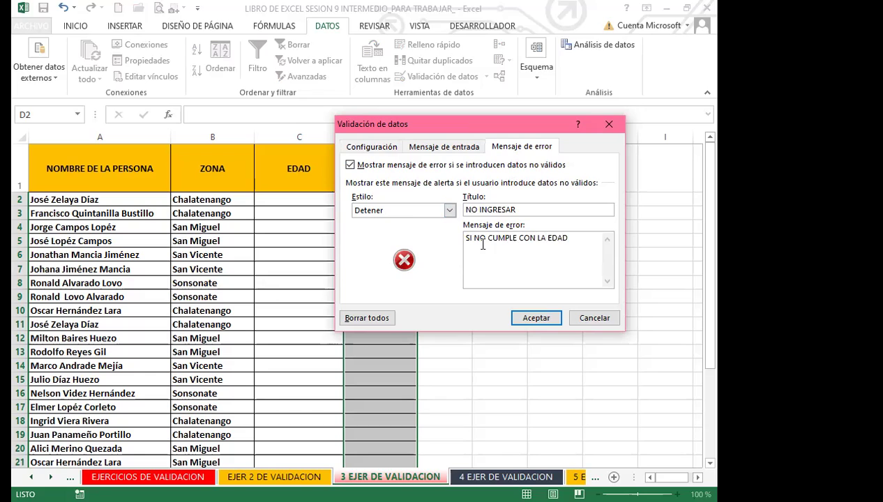
text( NO PUEDE ING)
text(RESAR)
click(537, 317)
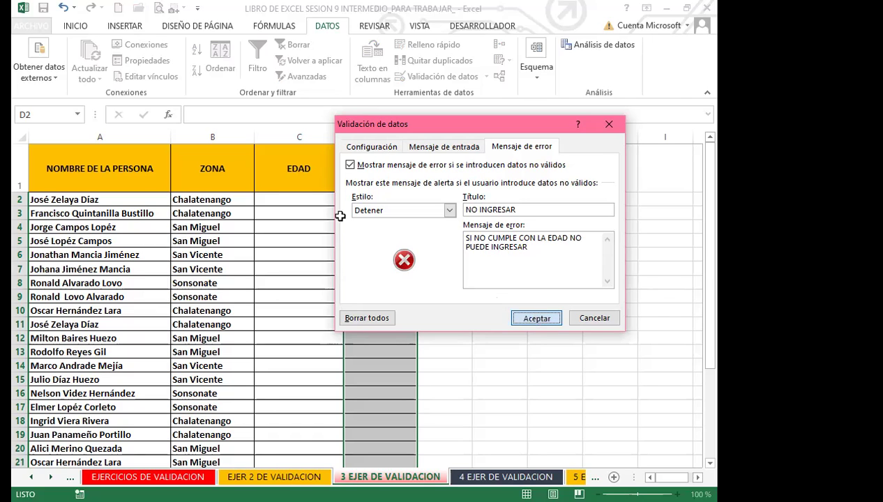
click(312, 199)
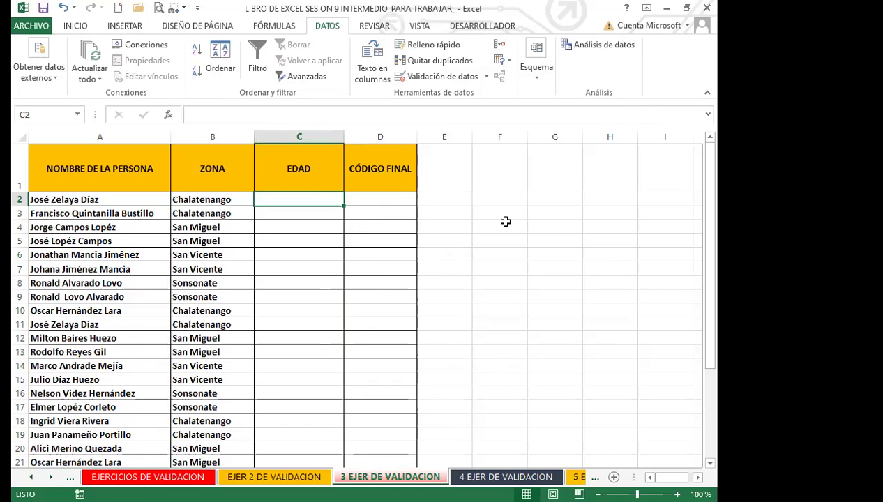
Enter age 14 in C2 and code 1254 in D2, then cancel the refused entry
text(14)
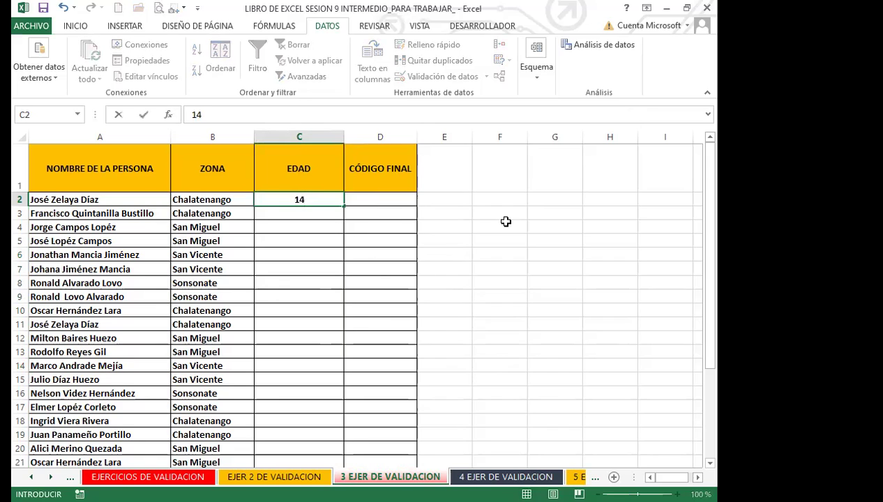
click(407, 200)
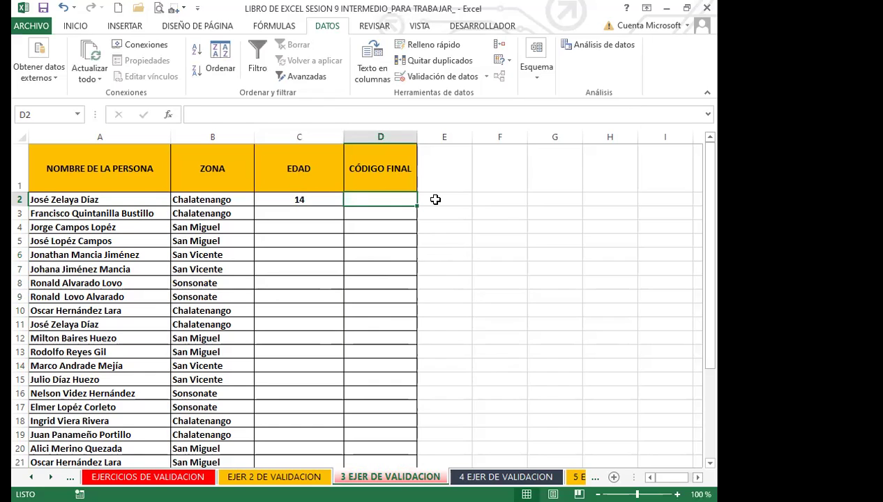
text(1254)
key(Return)
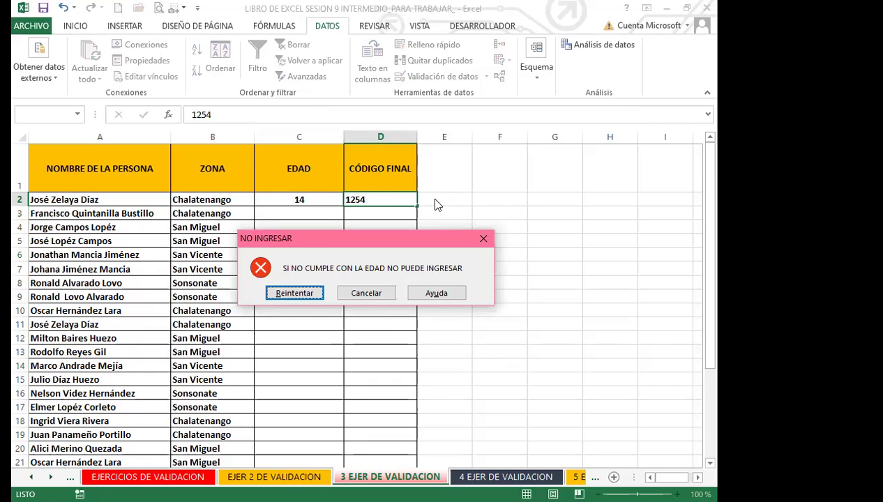
click(483, 240)
Change C2's age to 18 and re-enter code 1254 in D2, now accepted
click(320, 200)
text(18)
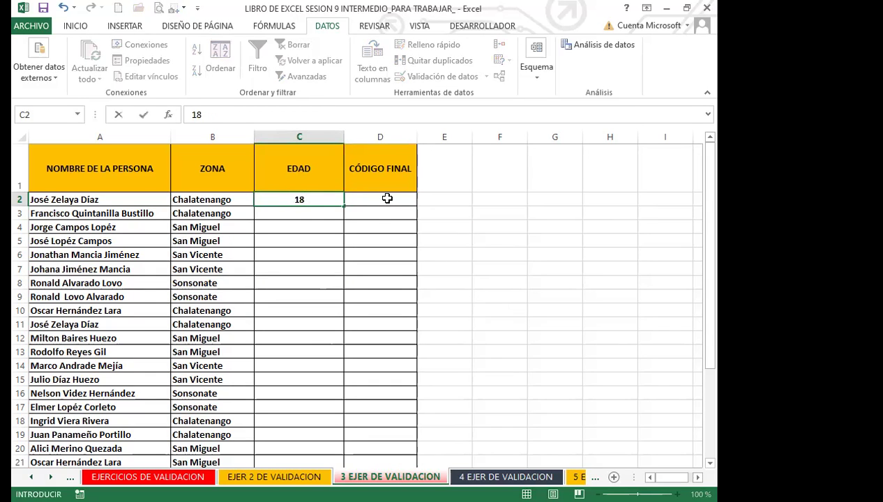
click(387, 199)
text(1254)
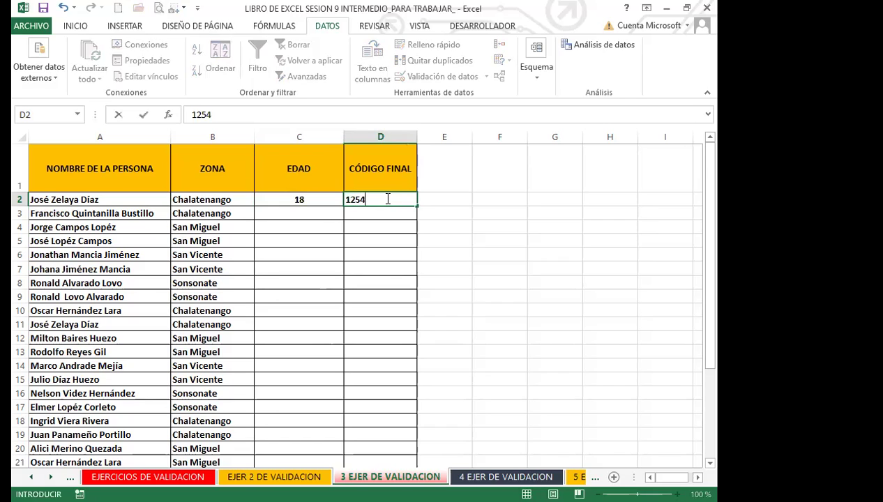
key(Return)
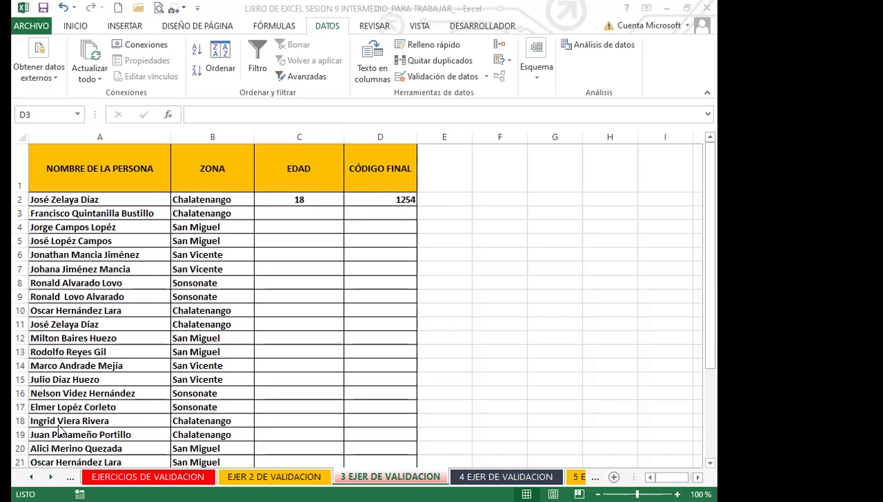
click(485, 478)
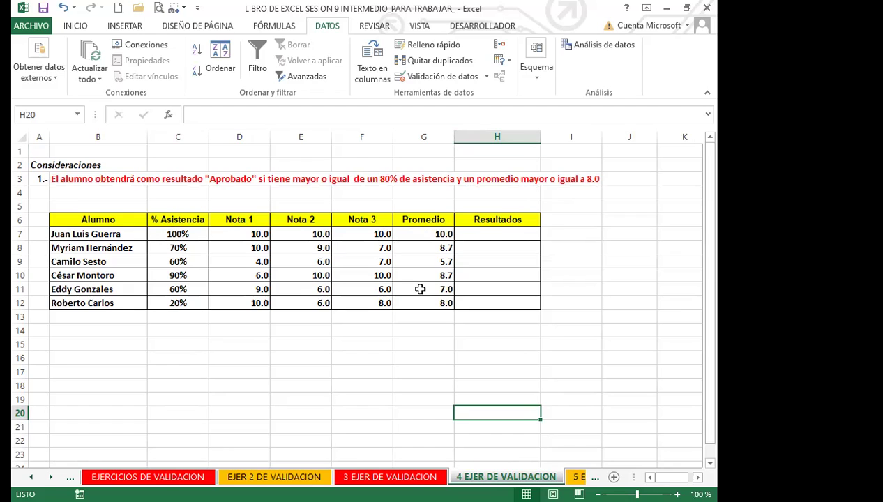
Go to the 4 EJER DE VALIDACION sheet and select Resultados cell H7
click(487, 235)
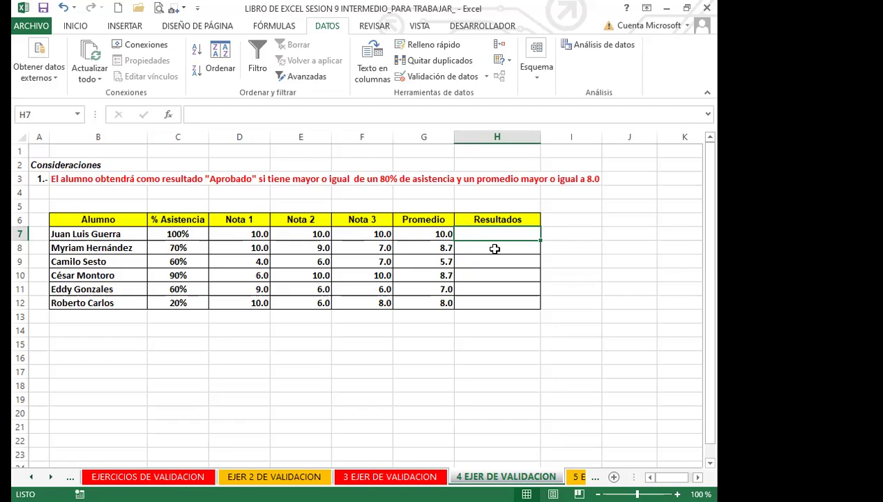
click(494, 249)
click(473, 228)
click(175, 221)
click(408, 220)
click(162, 220)
click(424, 220)
click(161, 234)
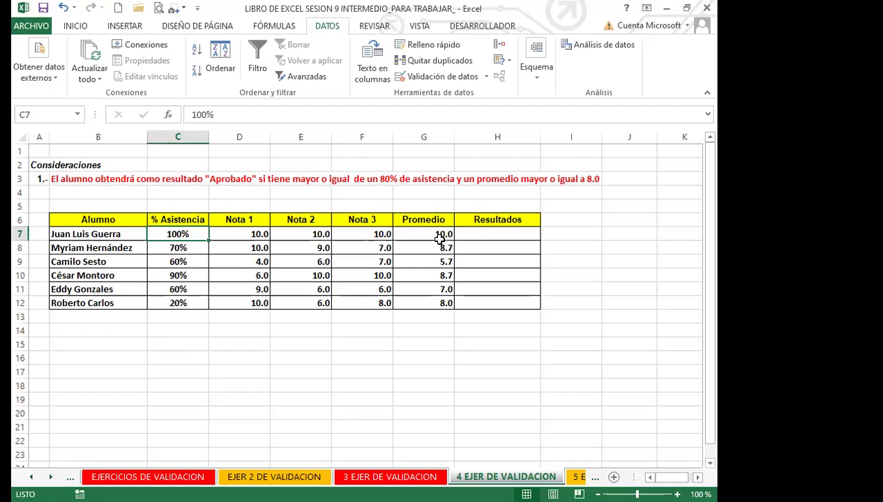
click(417, 233)
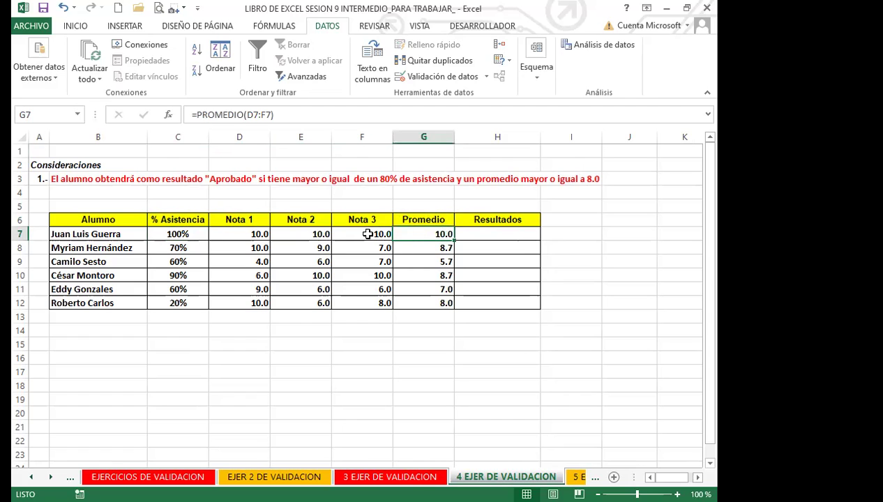
drag(185, 220, 422, 303)
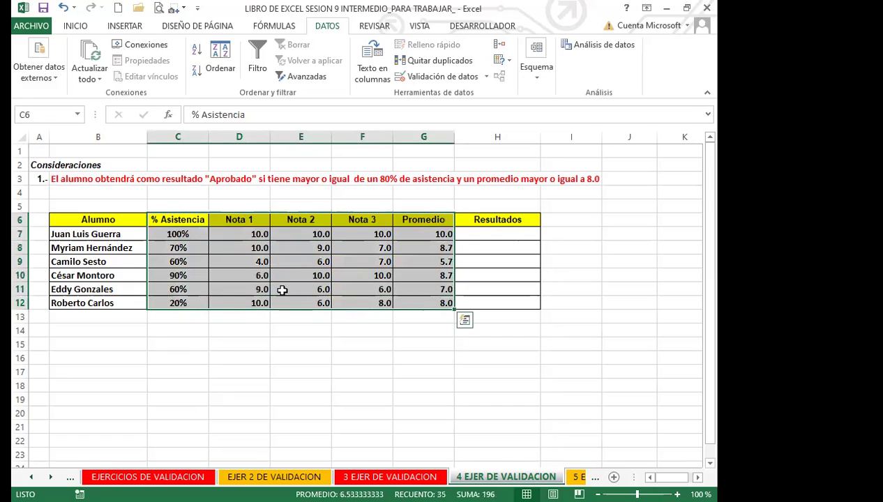
click(279, 290)
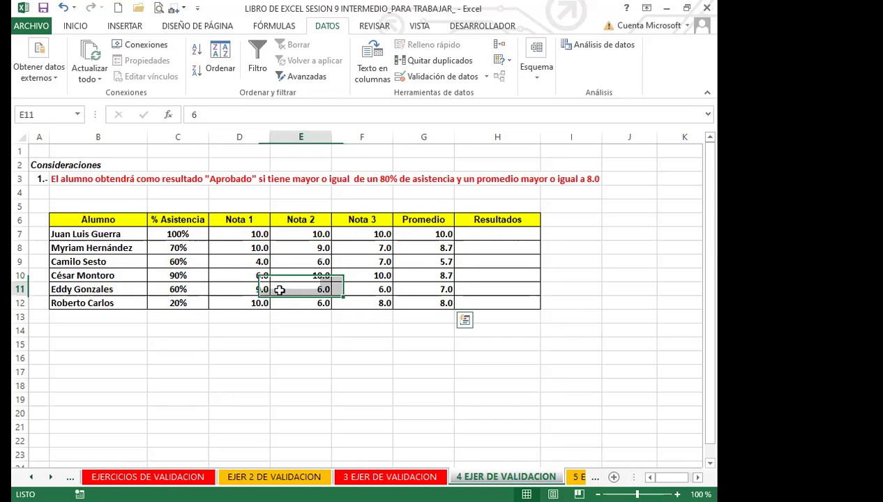
click(175, 137)
click(404, 147)
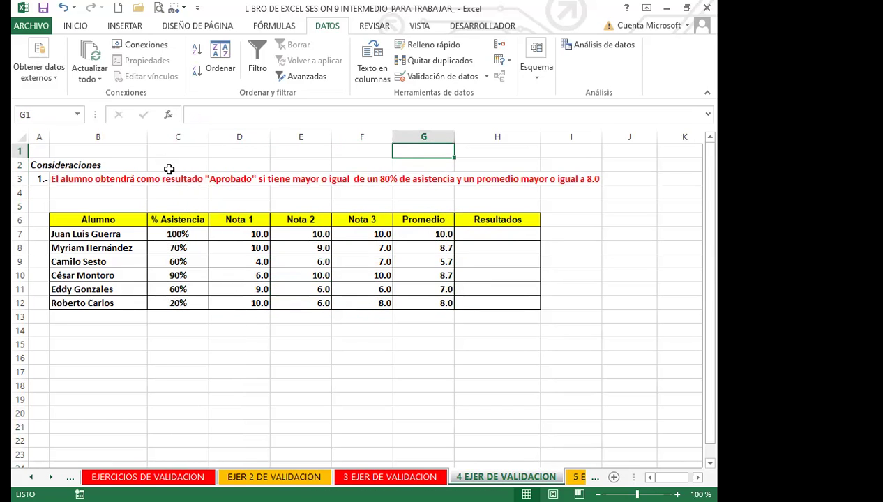
click(476, 233)
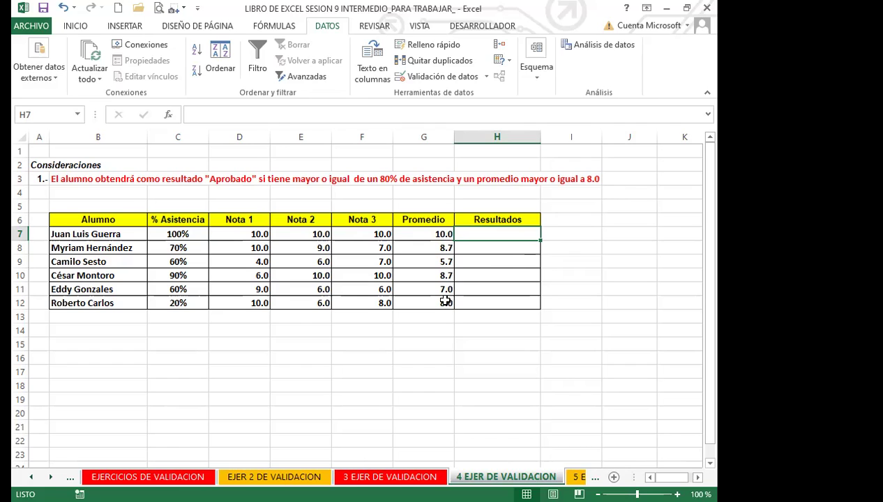
key(Down)
key(Down)
key(Down)
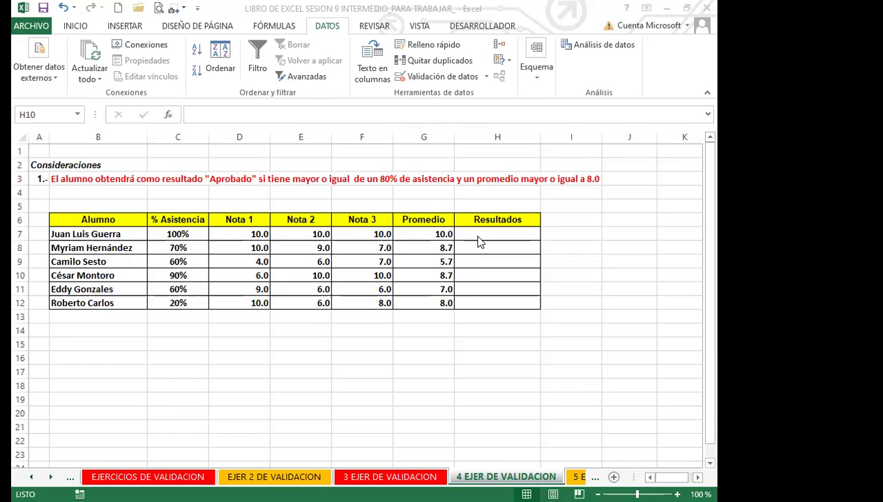
click(472, 235)
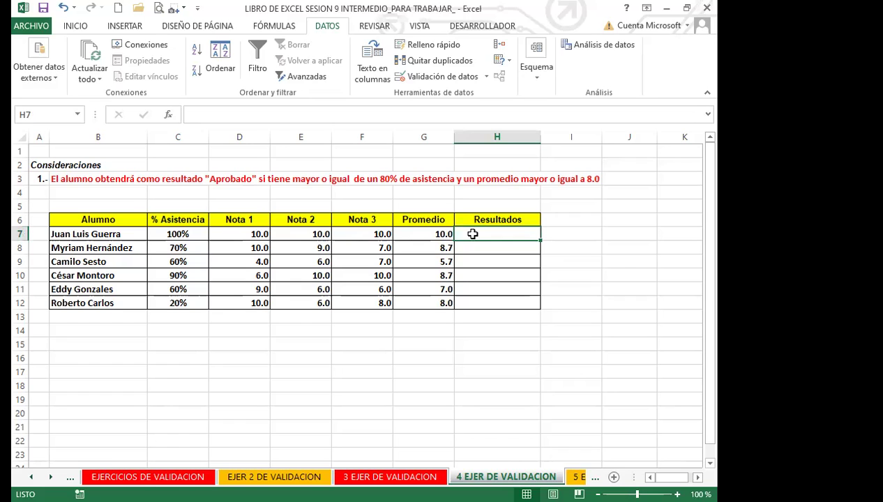
Give H7:H12 a Personalizada data validation rule whose formula starts with =Y(
drag(472, 235, 475, 301)
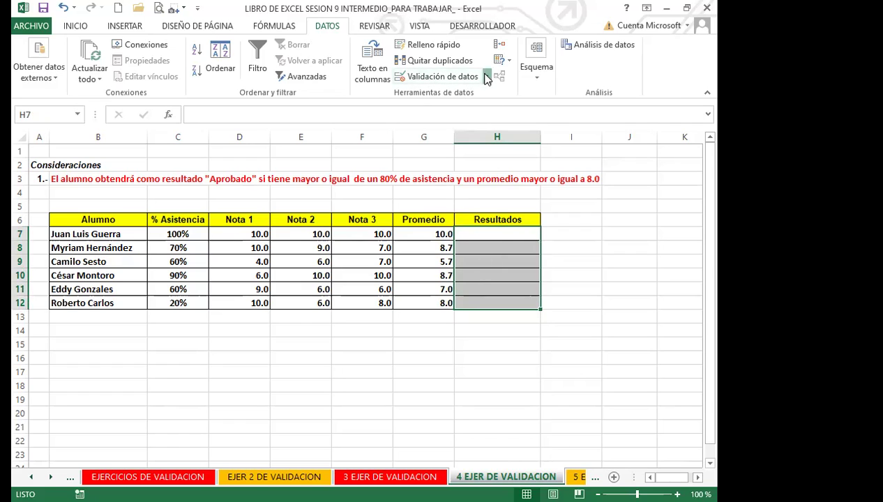
click(486, 77)
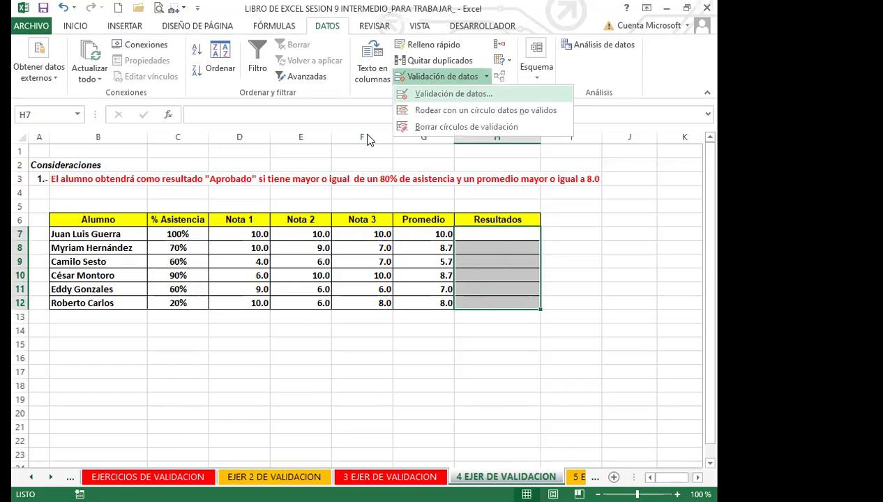
click(452, 94)
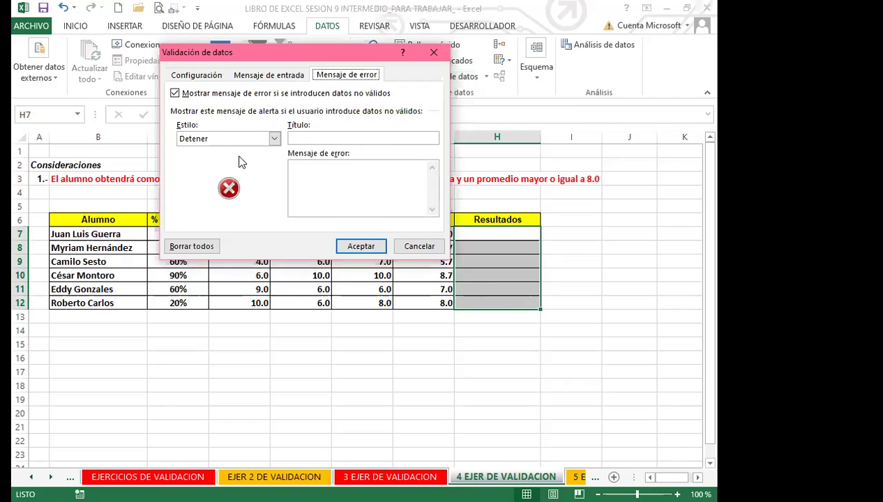
click(194, 75)
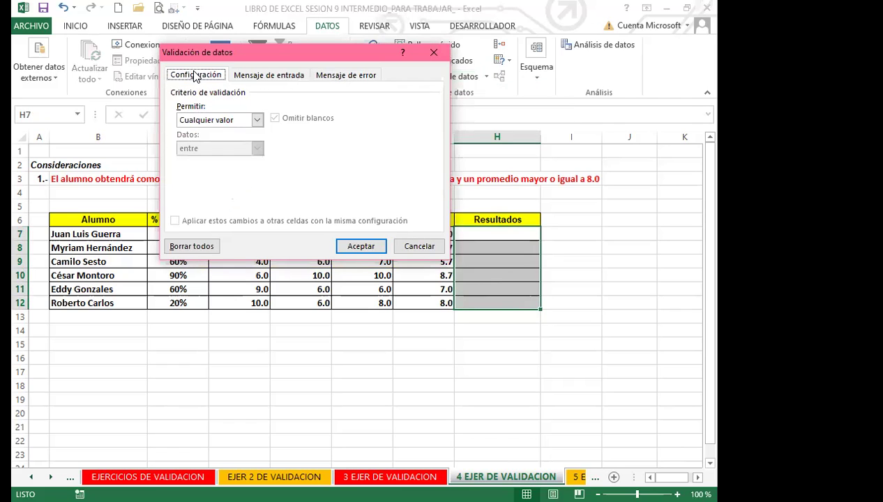
click(257, 120)
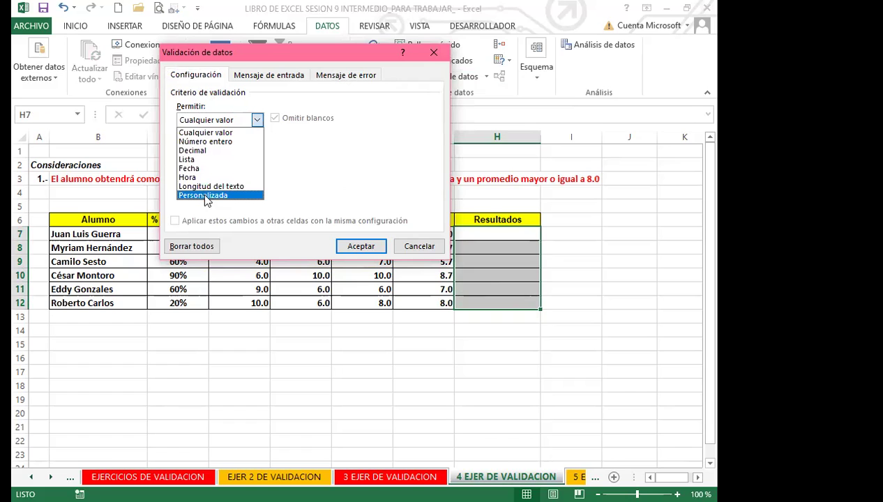
click(204, 196)
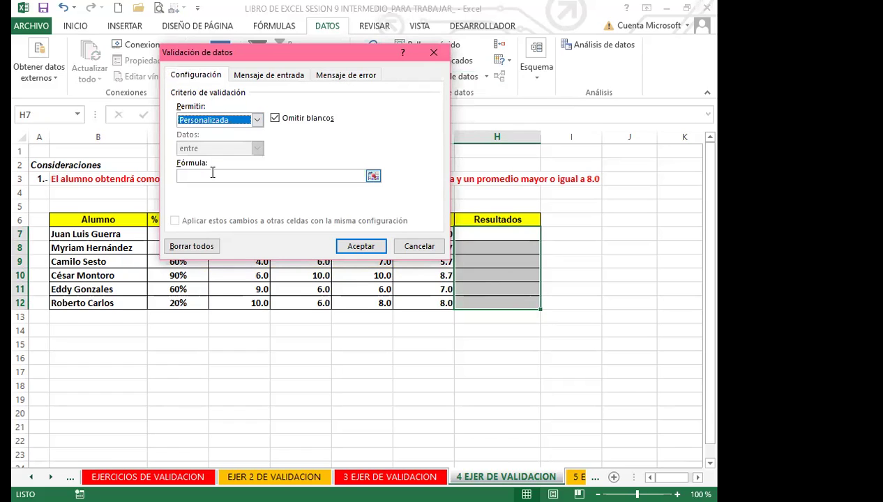
click(212, 173)
text(=Y)
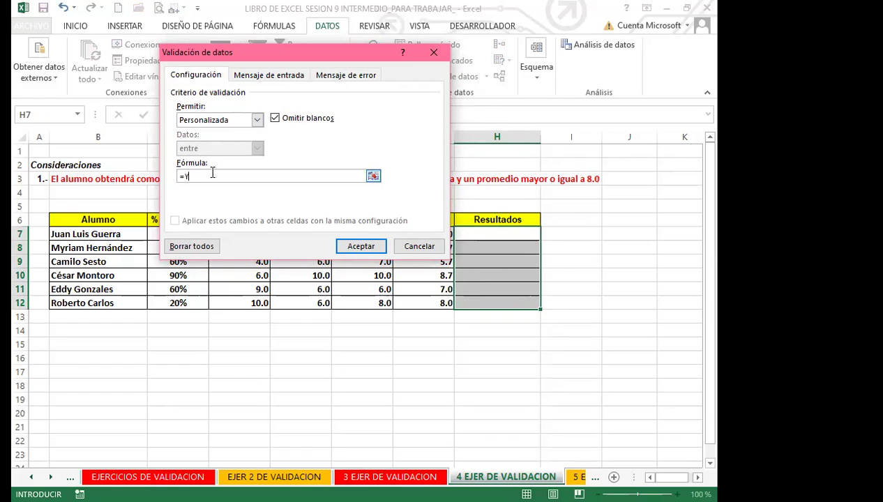
text(()
Build the validation formula =Y(C7>=80%;G7>=8 from attendance C7 and average G7
drag(418, 65, 533, 74)
click(188, 235)
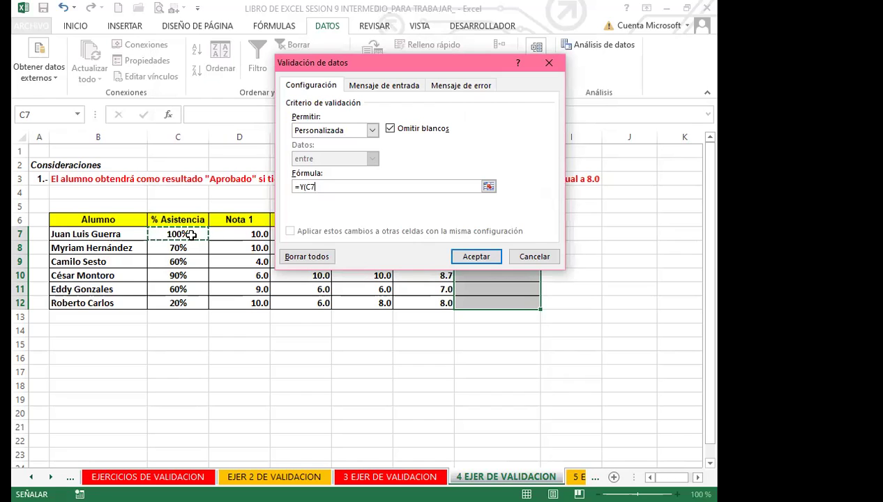
text(>=)
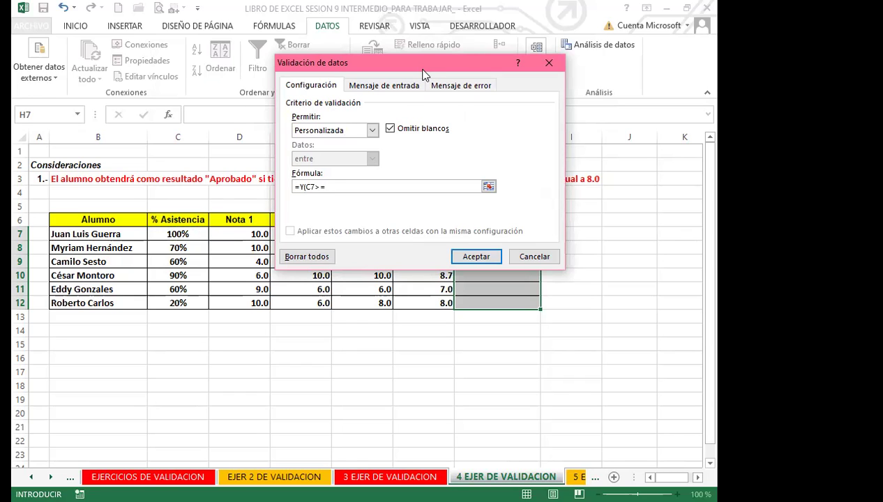
drag(422, 69, 402, 85)
text(80)
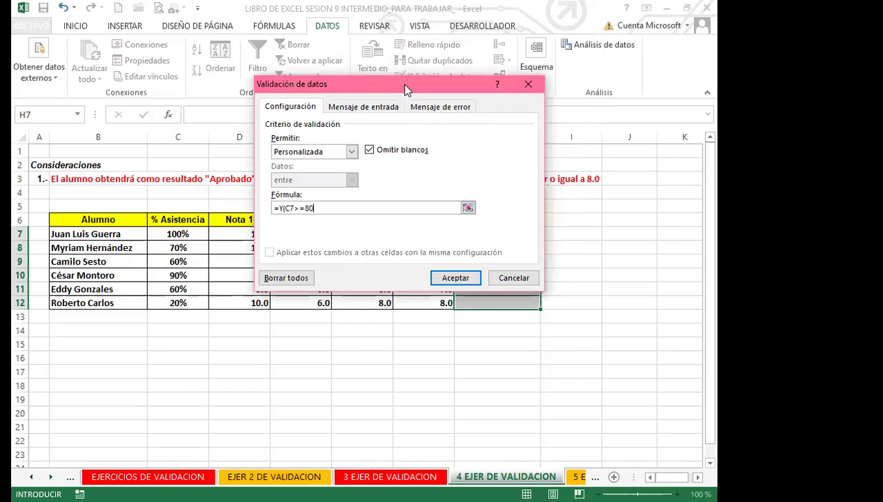
text(%;)
drag(388, 90, 206, 67)
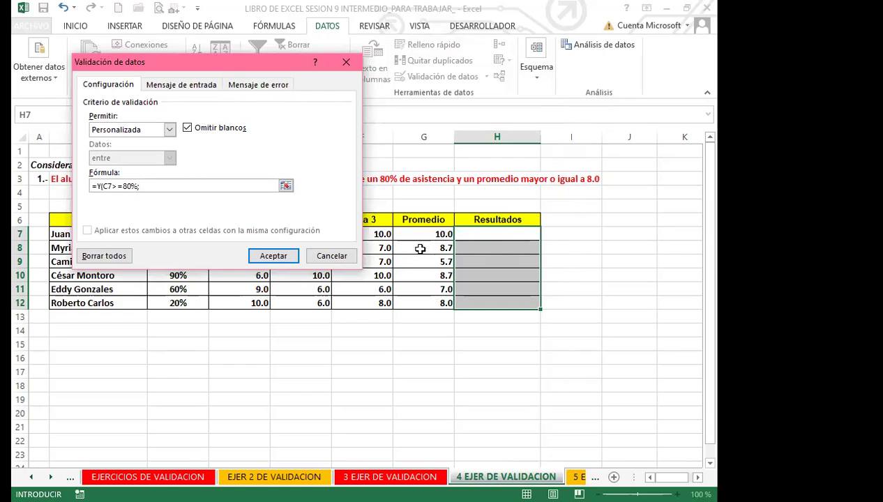
click(415, 233)
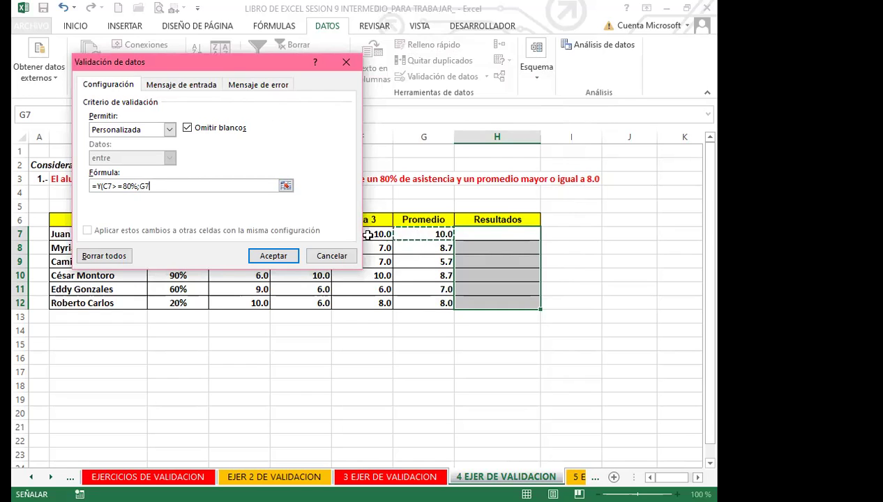
click(158, 184)
text(>)
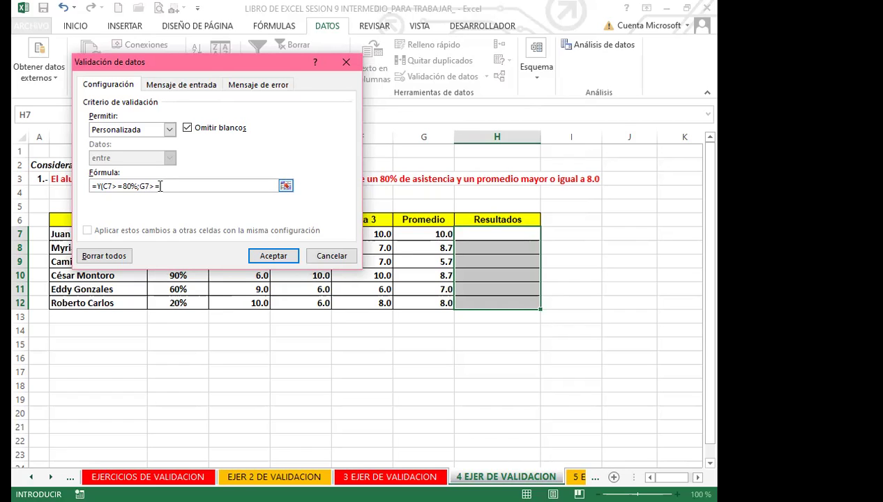
text(=8)
Apply the rule with stop alert DETENER: 'EL ALUMNO DEBE DE APROBAR LOS 2 PARA QUE SE COLOQUE APROBADO'
click(251, 86)
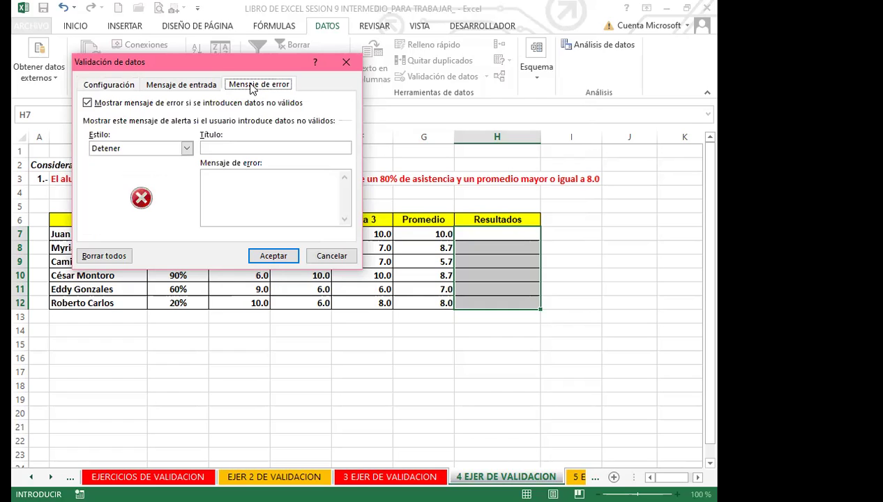
click(214, 149)
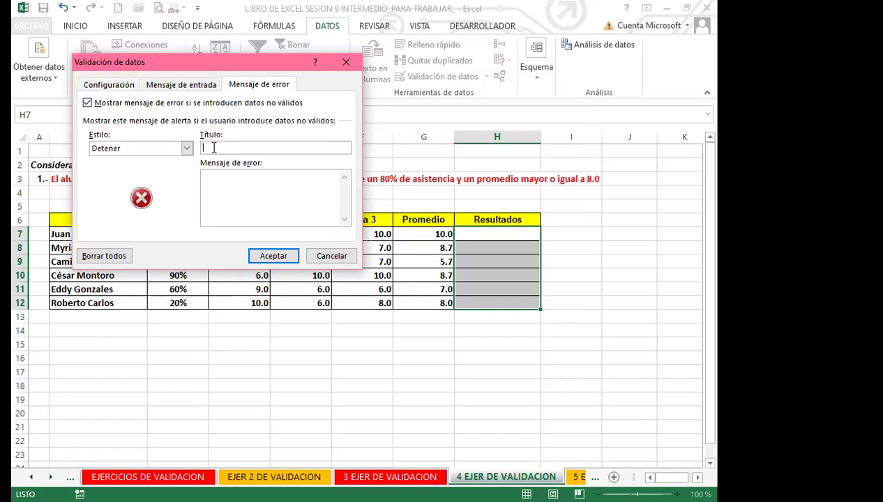
text(DETENET)
key(BackSpace)
text(R)
click(225, 185)
text(EL ALUMNO DEBE DE A)
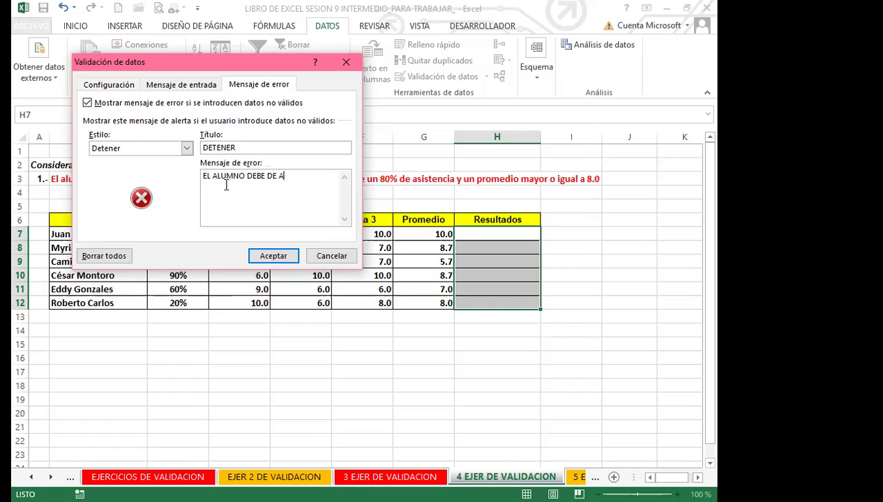
text(RP)
key(BackSpace)
key(BackSpace)
text(PROBAR LOS 2 PARA QUE SE CO)
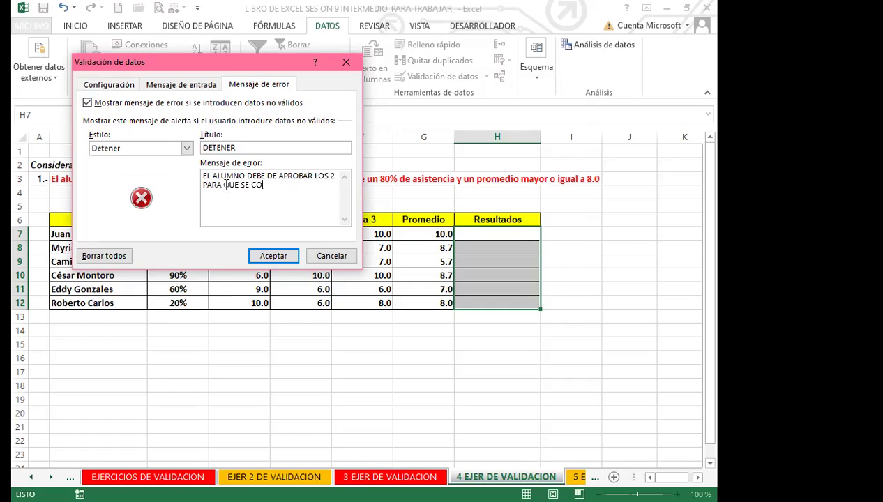
text(LOQUE APROBADO)
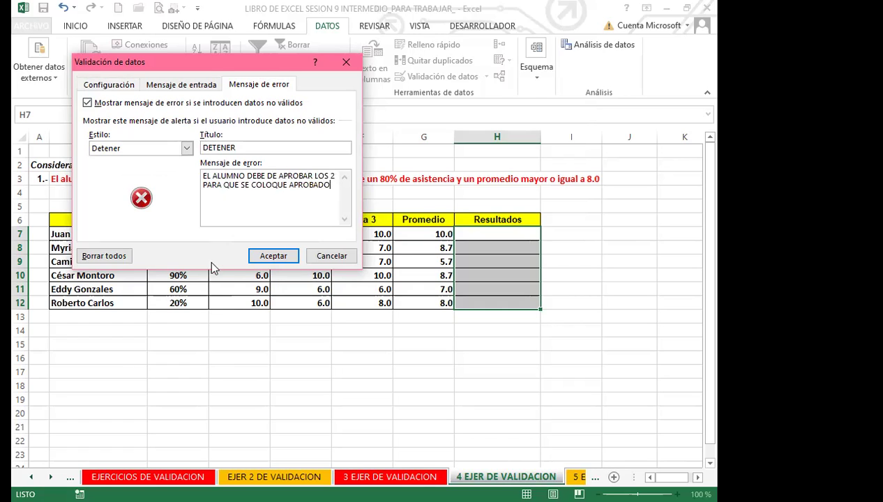
click(273, 257)
click(613, 276)
Type APROBADO into Resultados cell H7 to test the rule
click(496, 233)
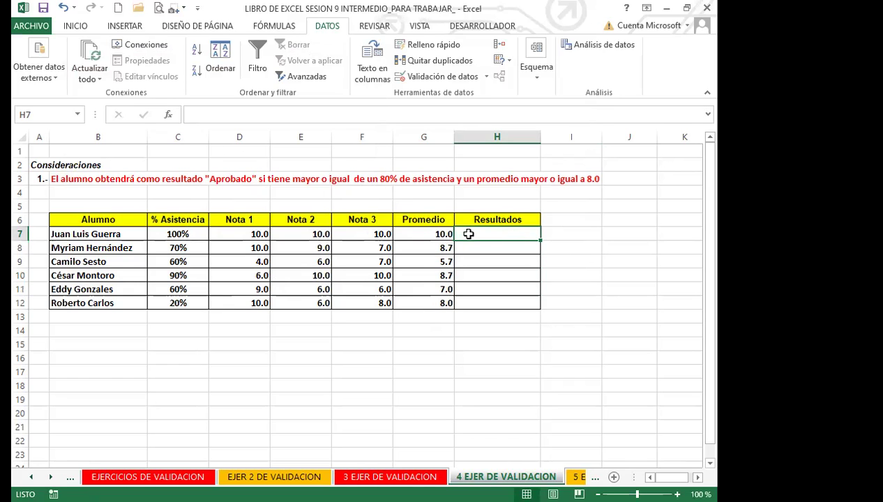
text(APROBADO)
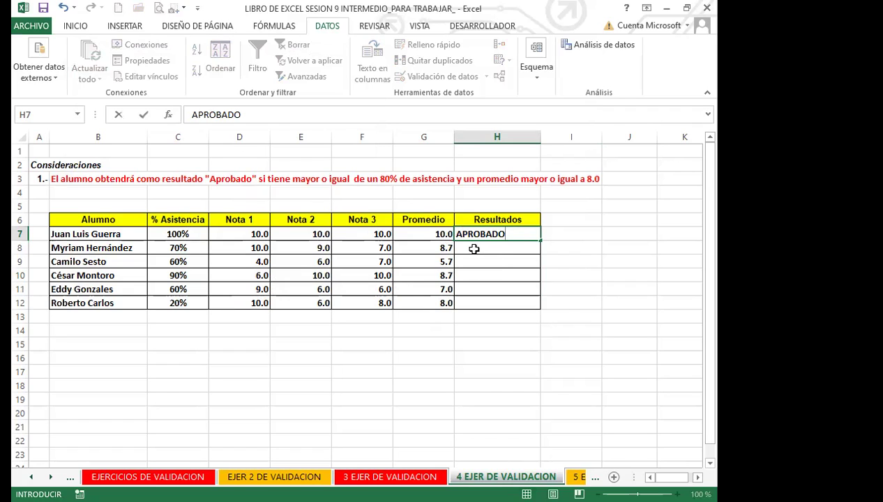
Commit APROBADO in H7, then try APROBADO in H8 and cancel the DETENER rejection
click(522, 247)
text(APRO)
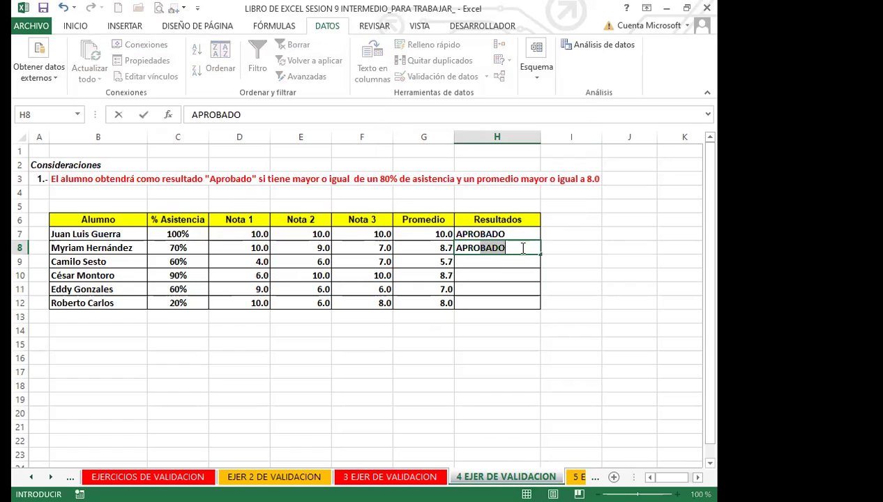
click(523, 250)
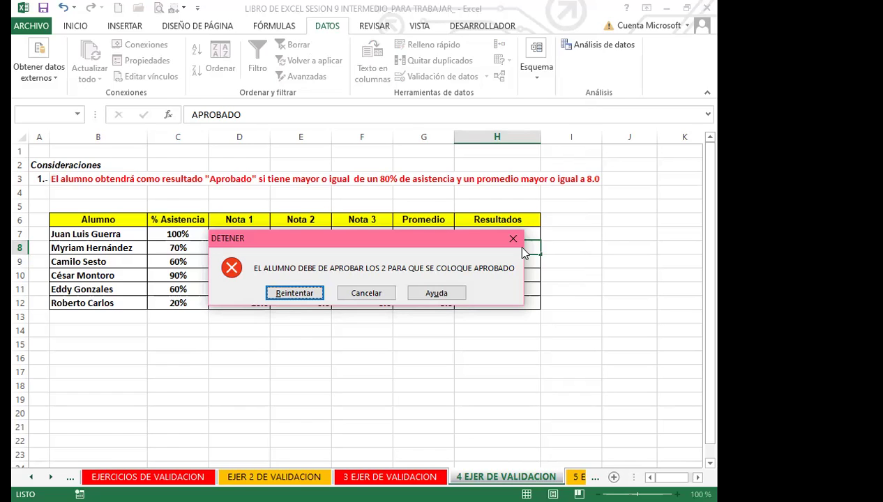
drag(401, 237, 426, 124)
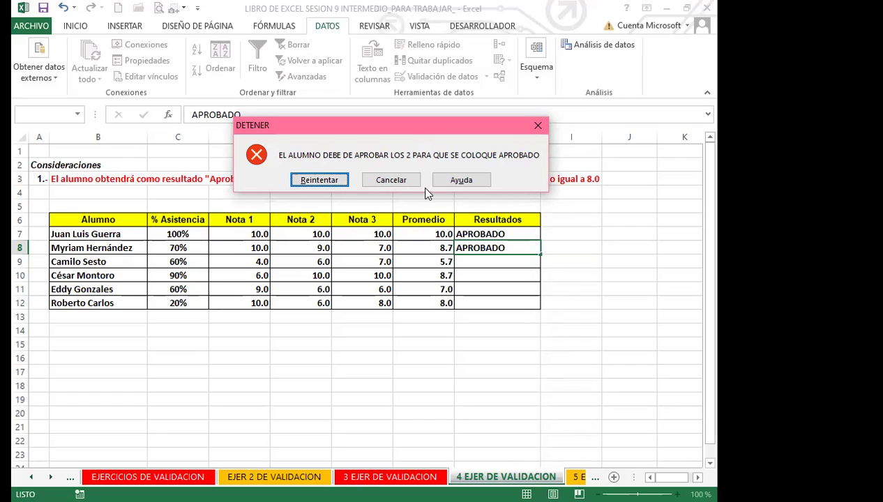
click(392, 180)
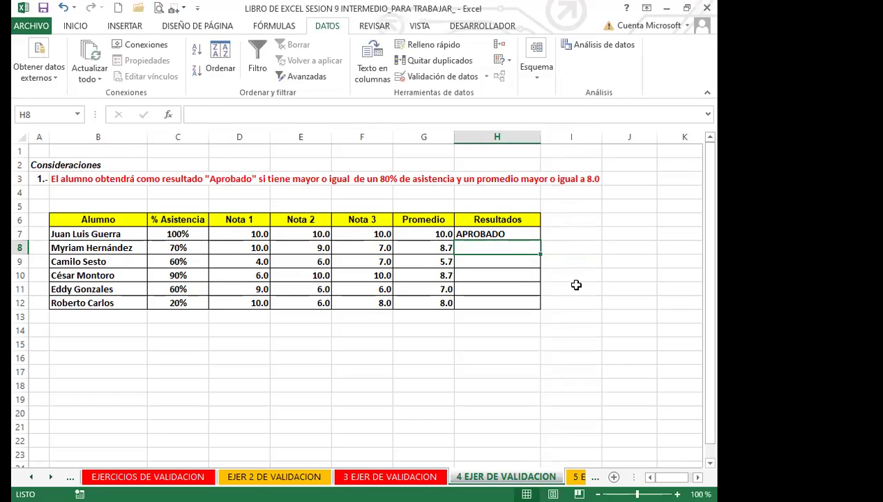
click(480, 263)
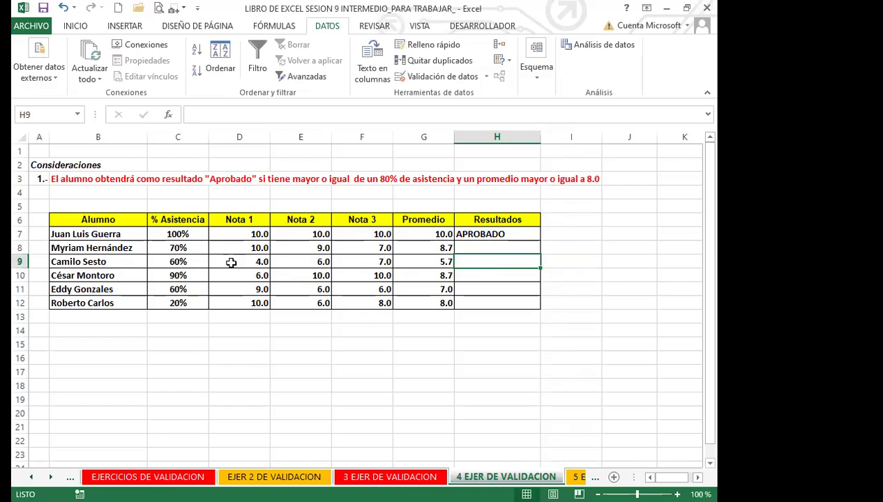
Try APROBADO in H9 and dismiss the validation error, leaving H9 empty
text(APRO)
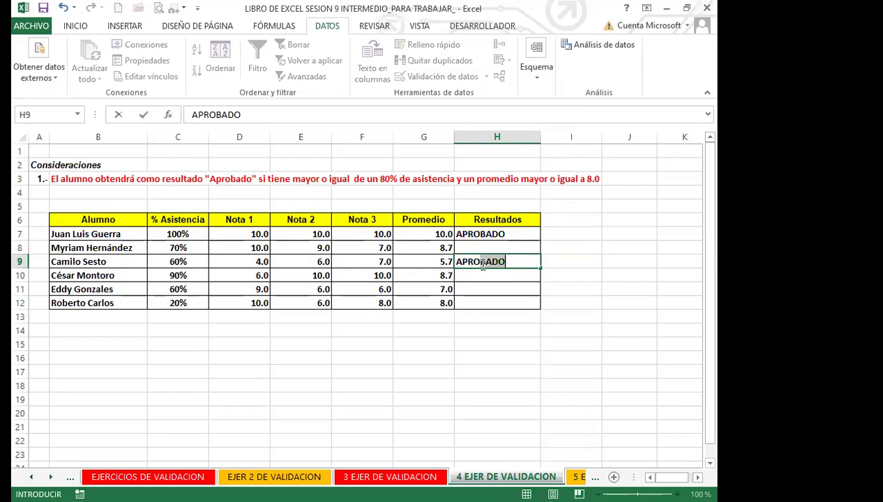
key(Return)
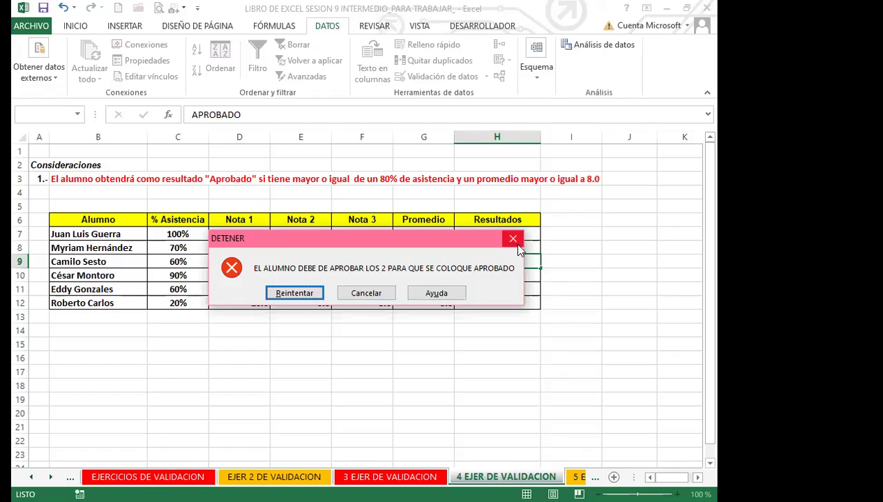
click(514, 239)
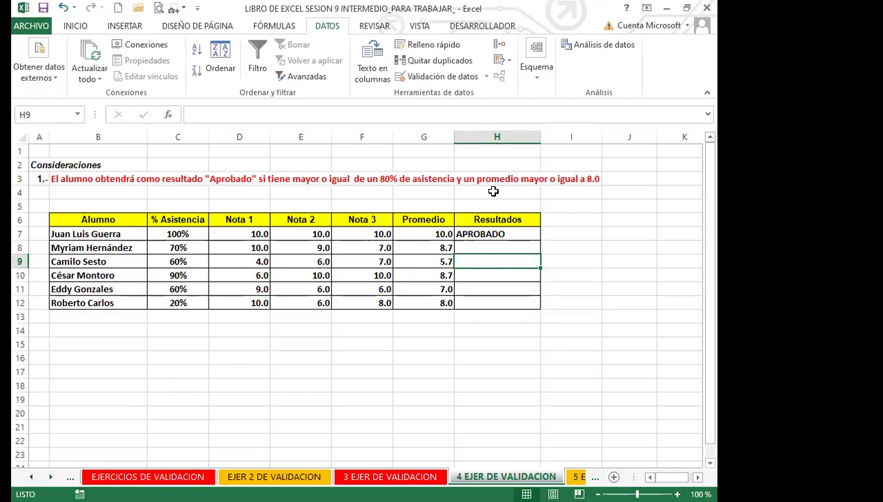
click(481, 274)
Enter APROBADO in H10 via AutoComplete, then cancel the rejected APROBADO in H12
text(APROBADO)
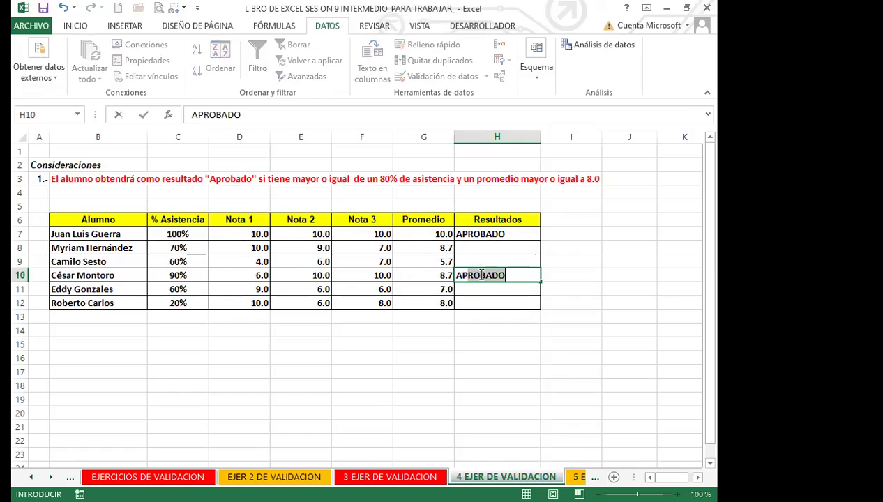
key(Return)
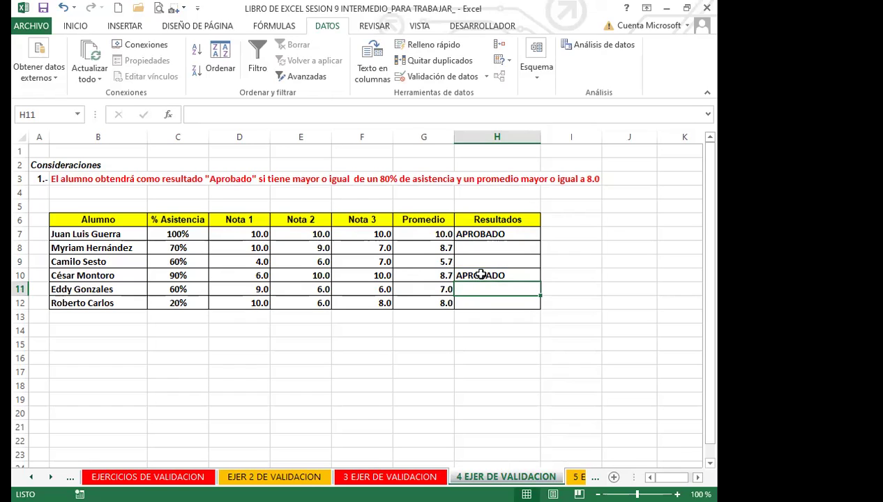
click(477, 304)
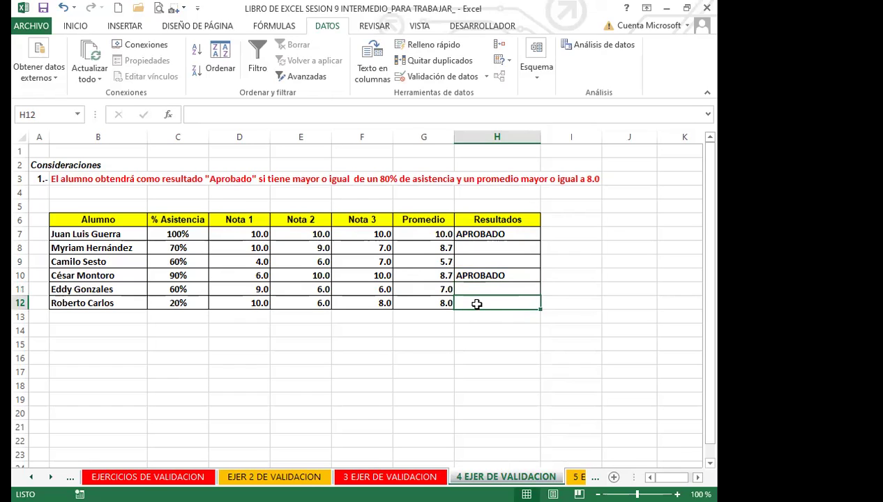
text(APROBADO)
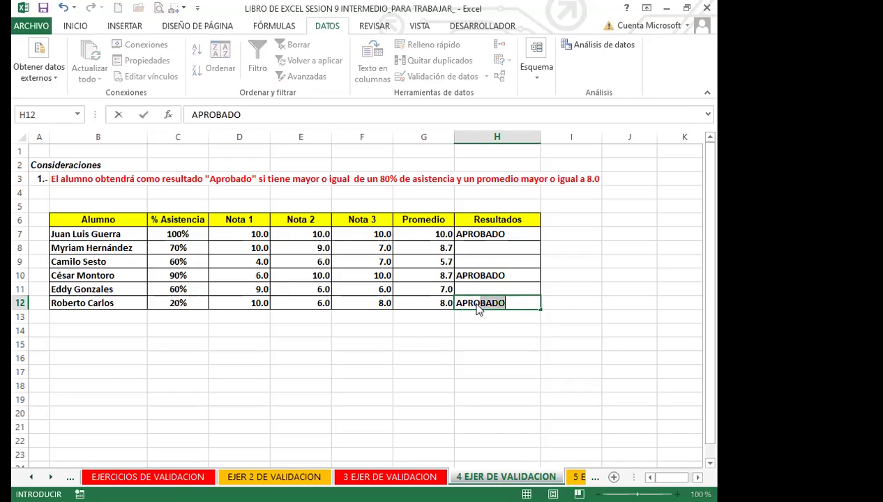
key(Return)
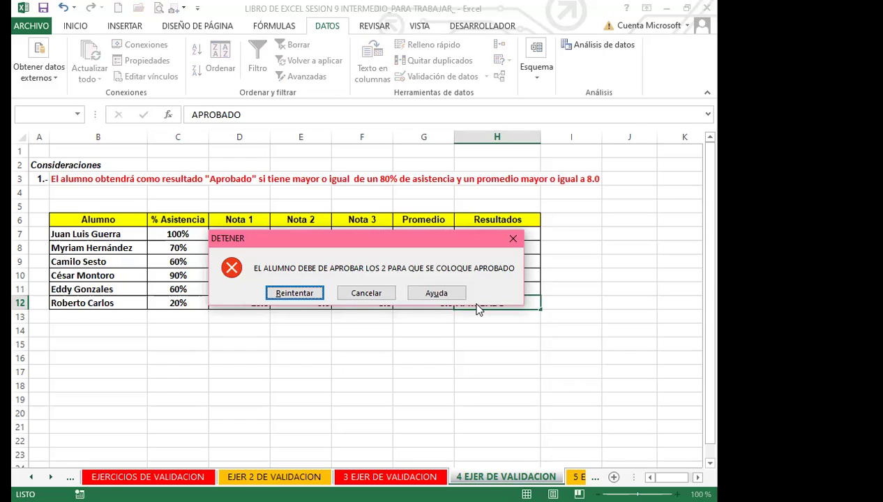
click(364, 296)
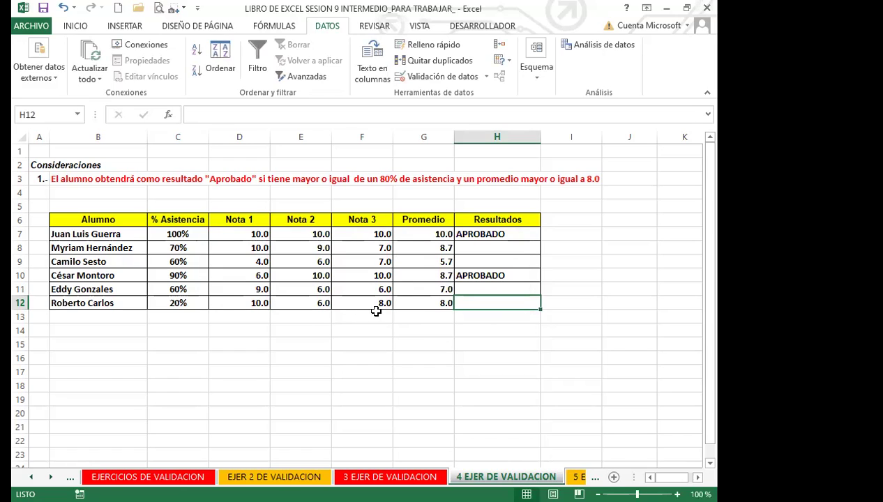
click(194, 307)
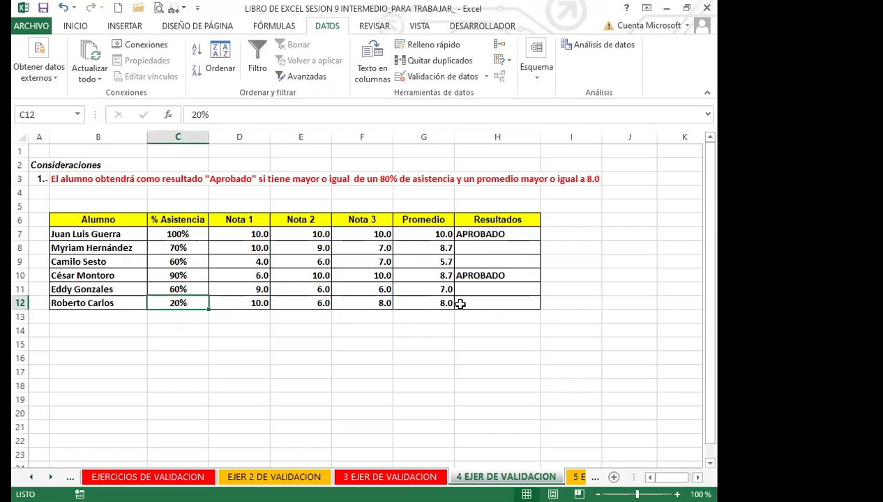
click(494, 302)
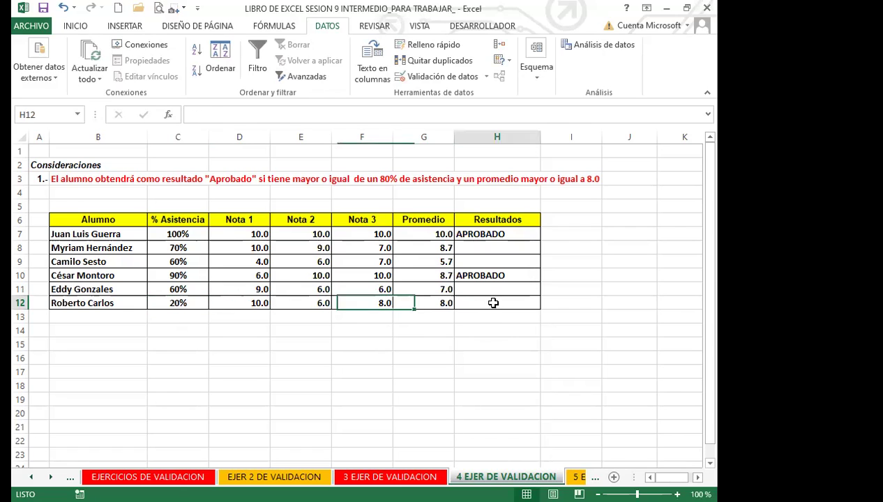
click(583, 296)
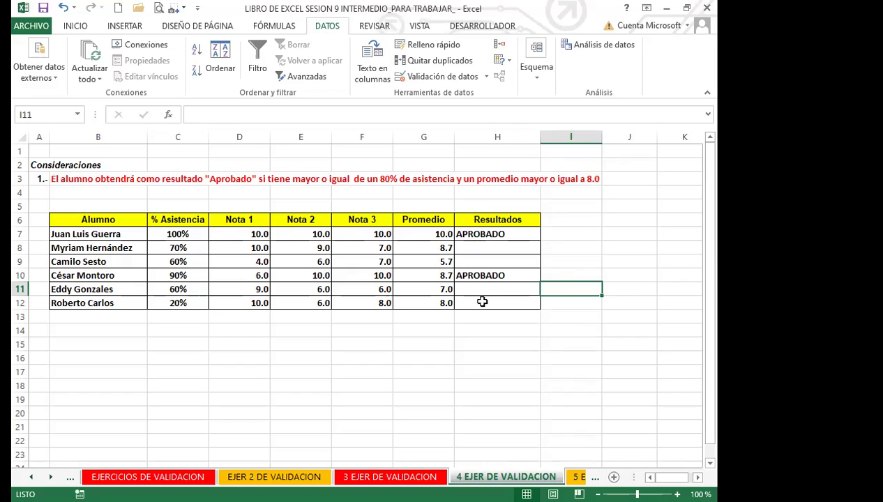
click(187, 249)
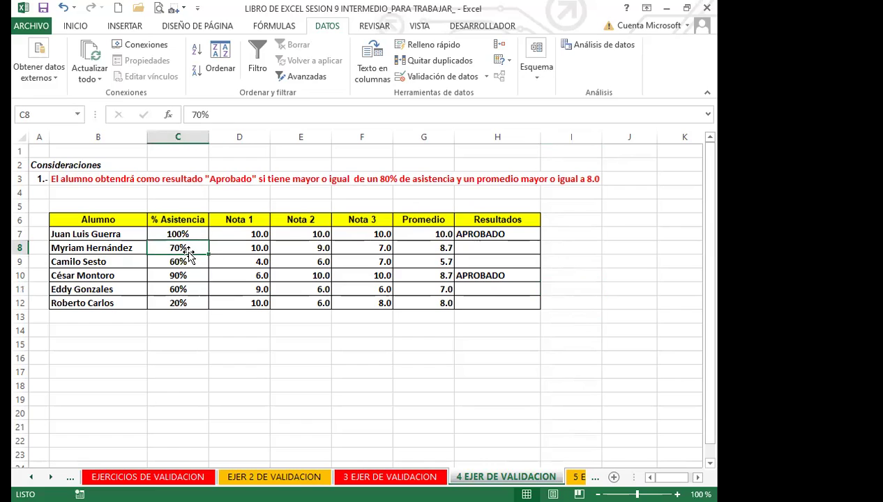
click(423, 258)
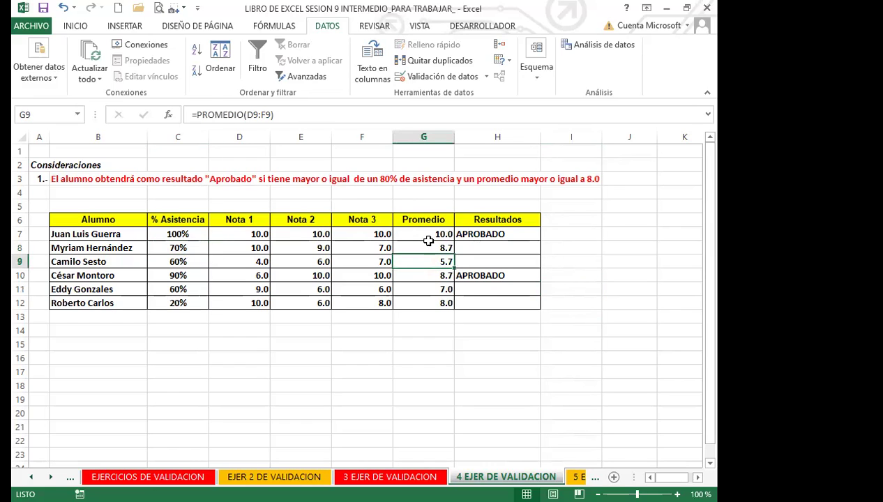
click(174, 276)
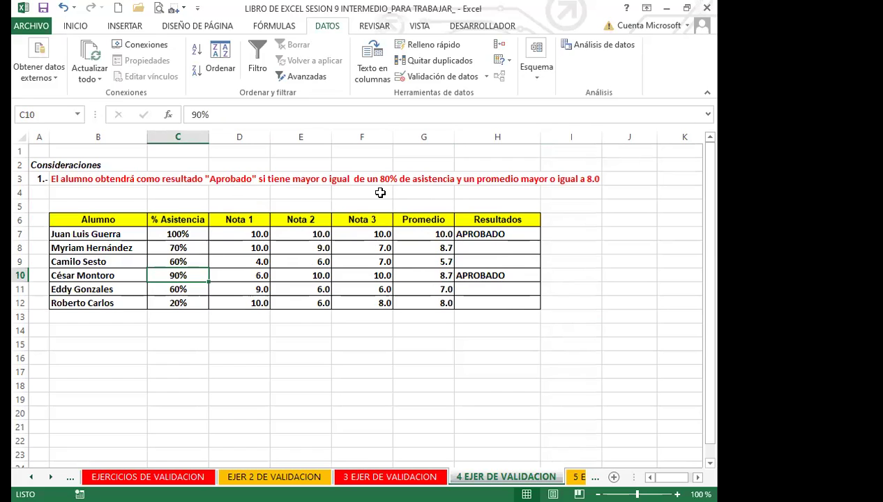
click(499, 227)
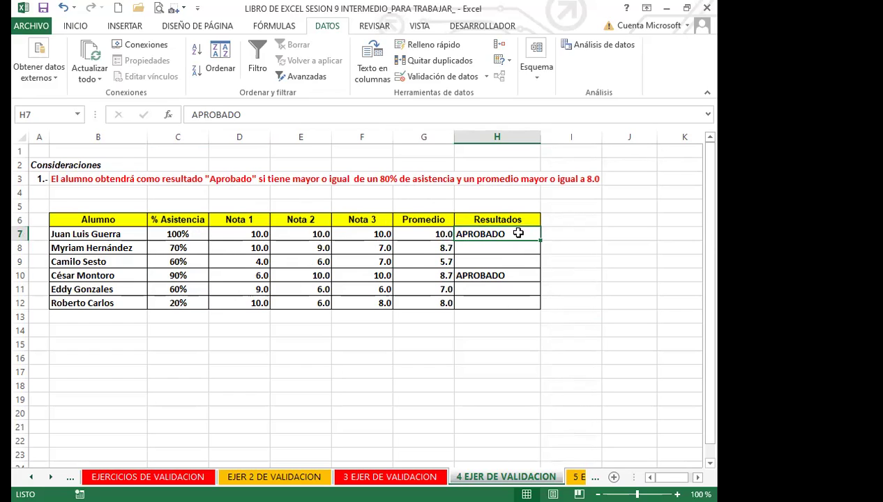
drag(518, 234, 511, 306)
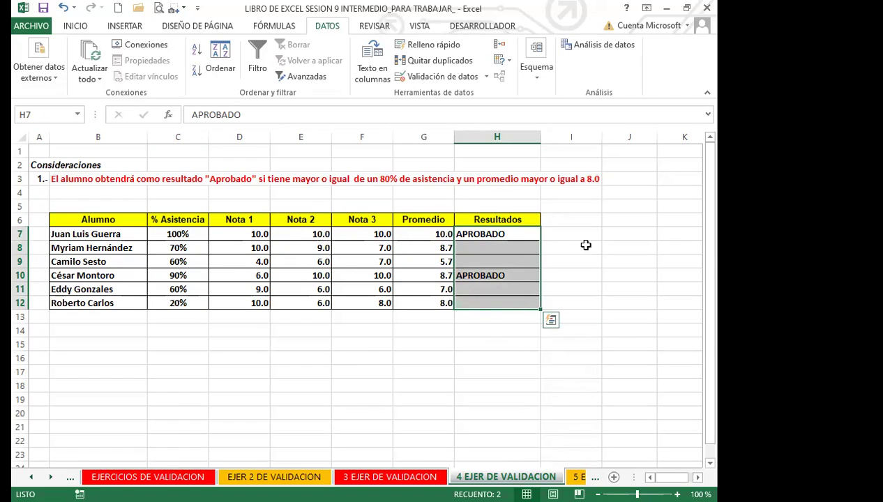
click(469, 298)
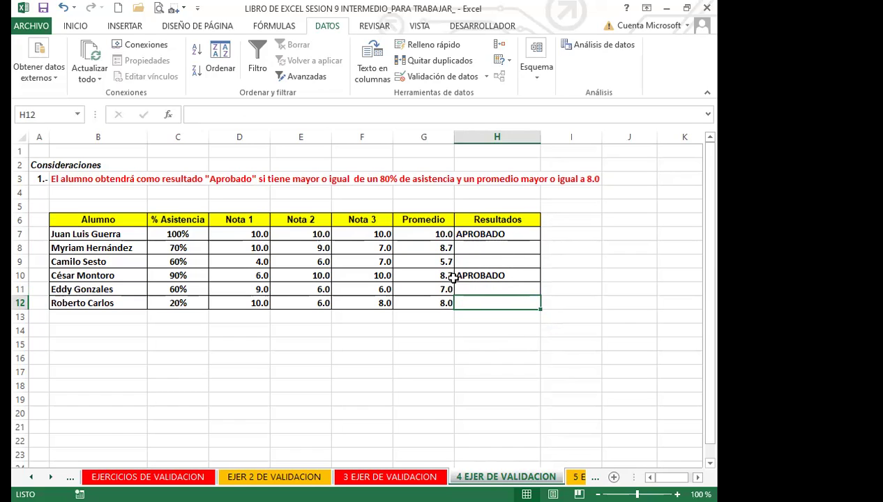
click(497, 277)
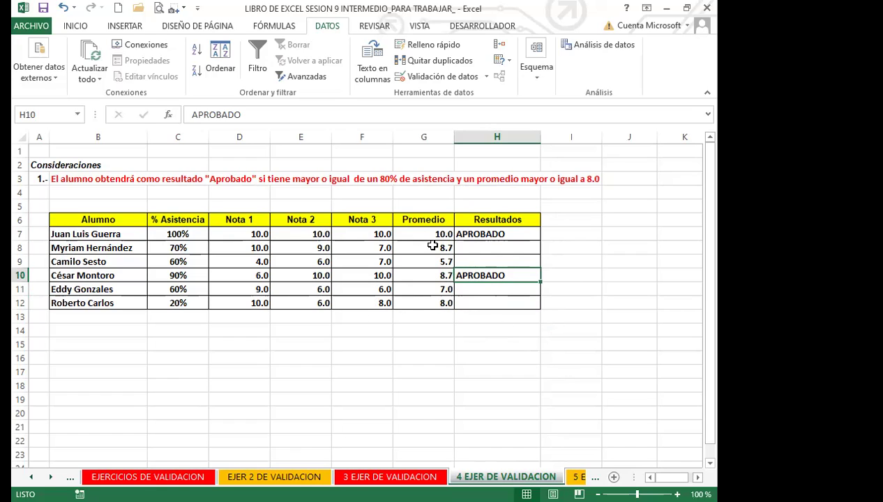
click(495, 247)
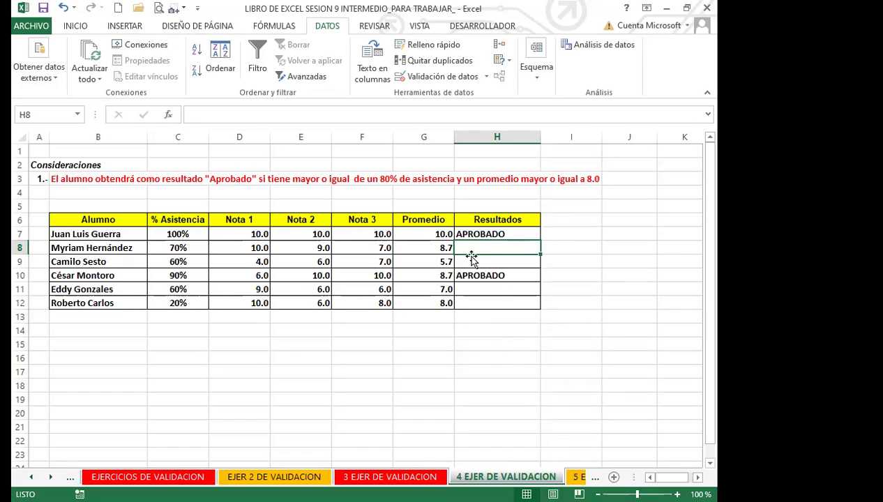
click(500, 259)
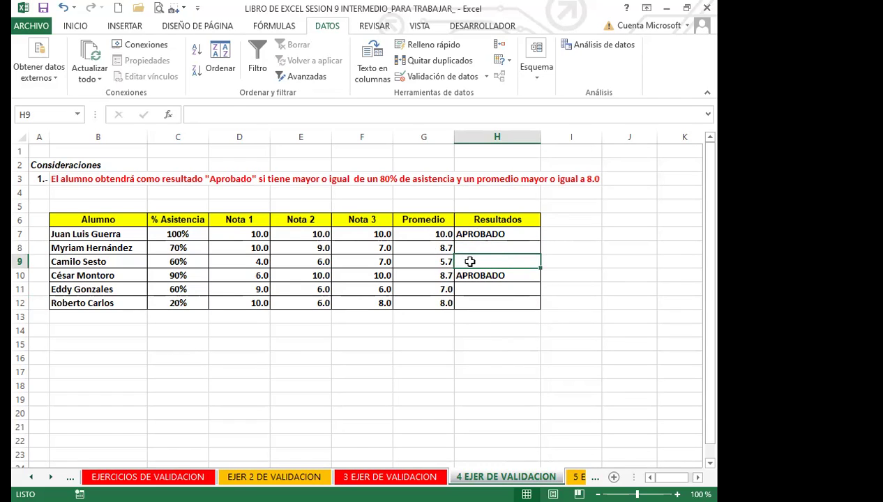
click(485, 276)
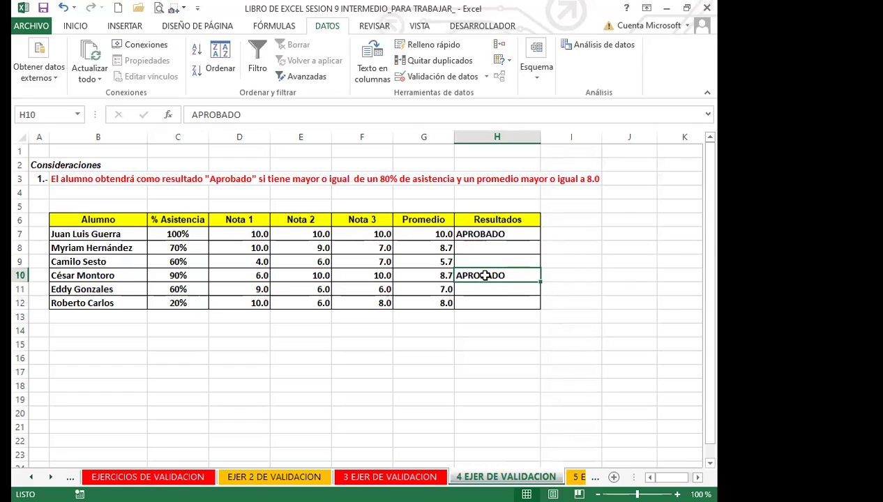
click(462, 245)
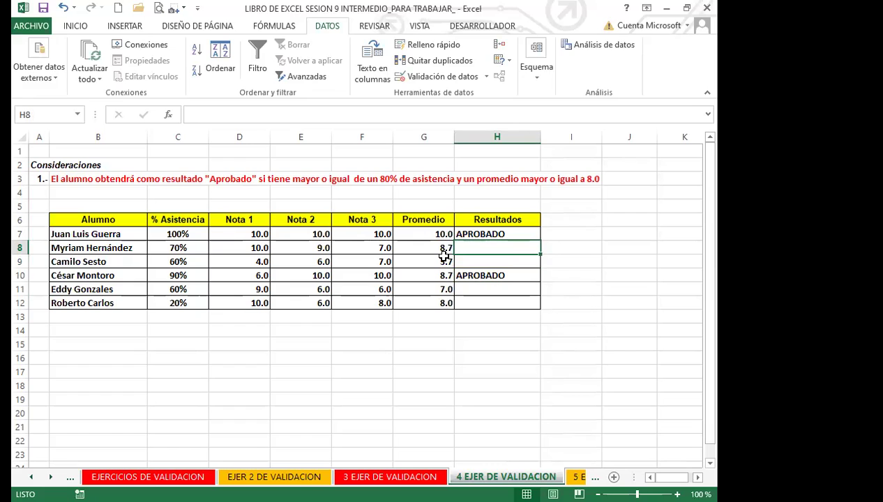